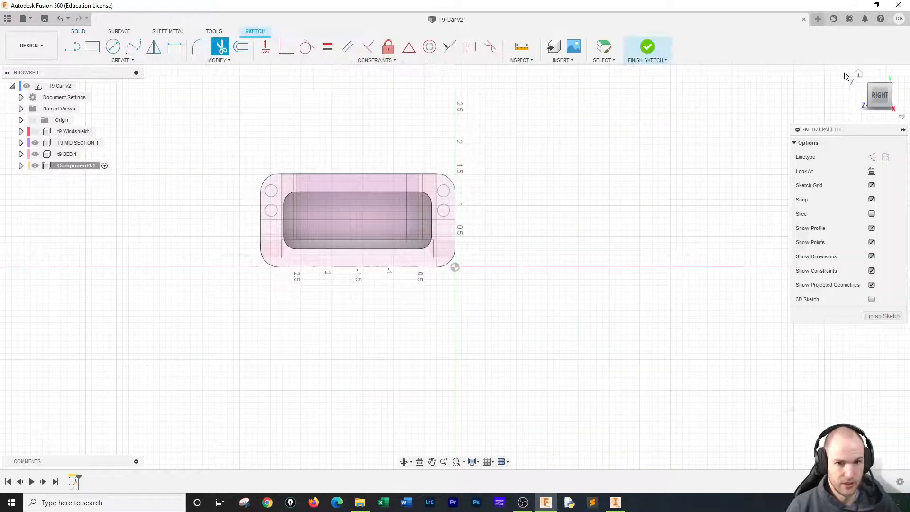
Finish the current sketch and start a new one on the long side face of the T9 MID SECTION
click(648, 47)
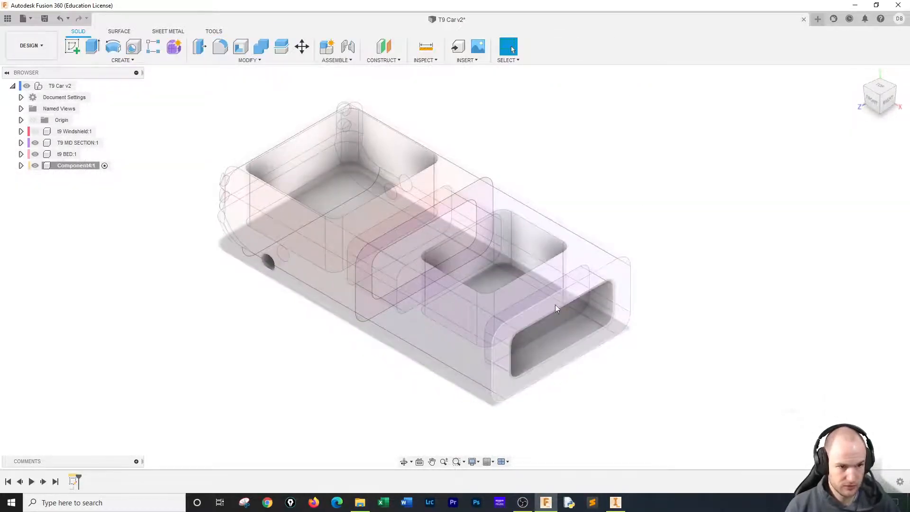
click(73, 45)
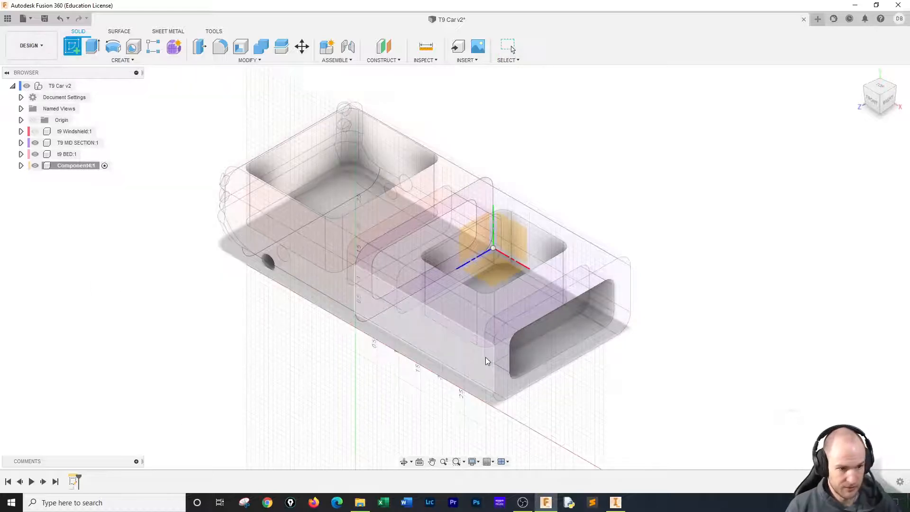
click(520, 354)
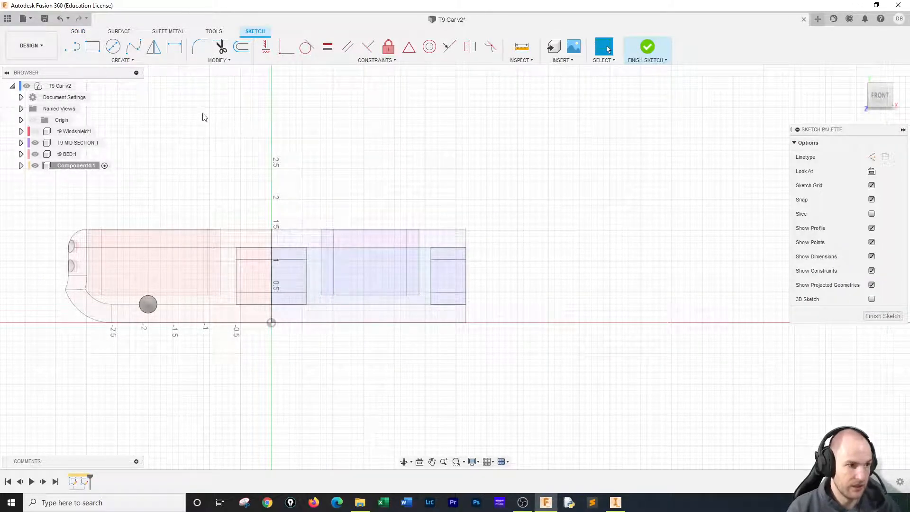
Project the vertical outer end edge of the T9 MID SECTION into the sketch
click(73, 46)
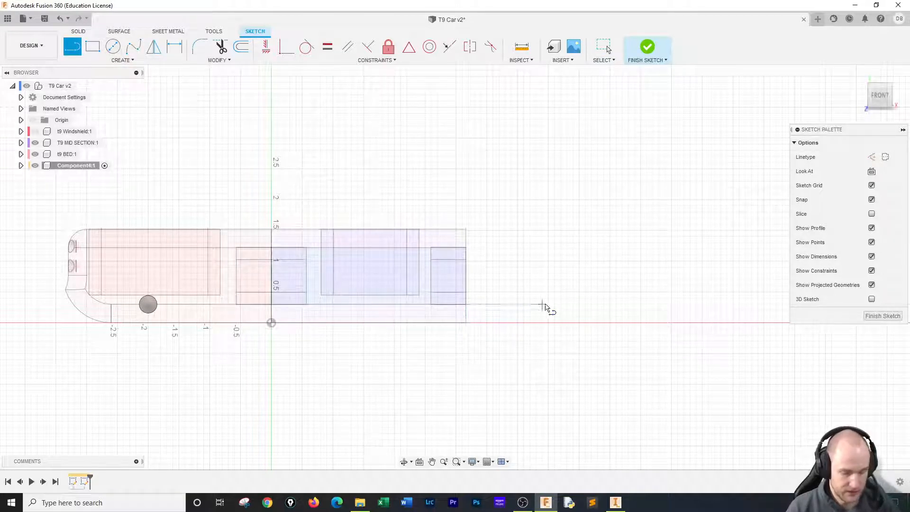
key(p)
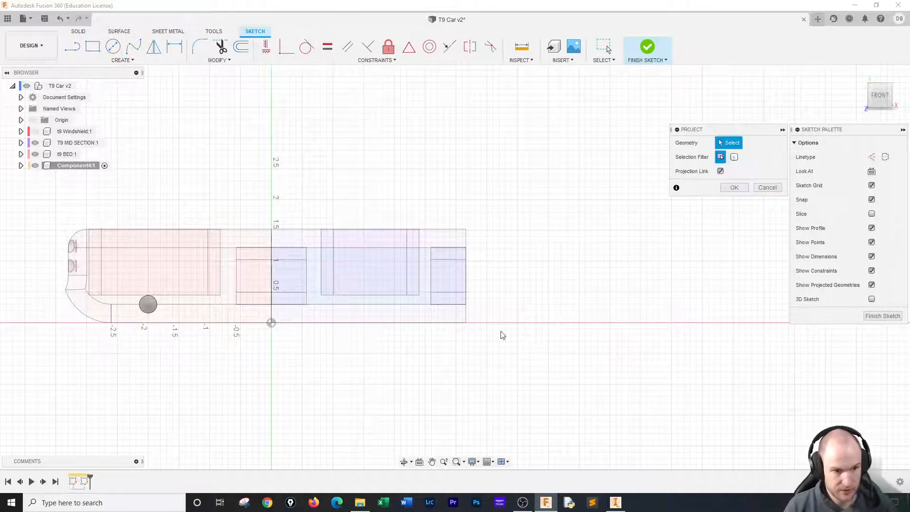
click(464, 326)
click(735, 188)
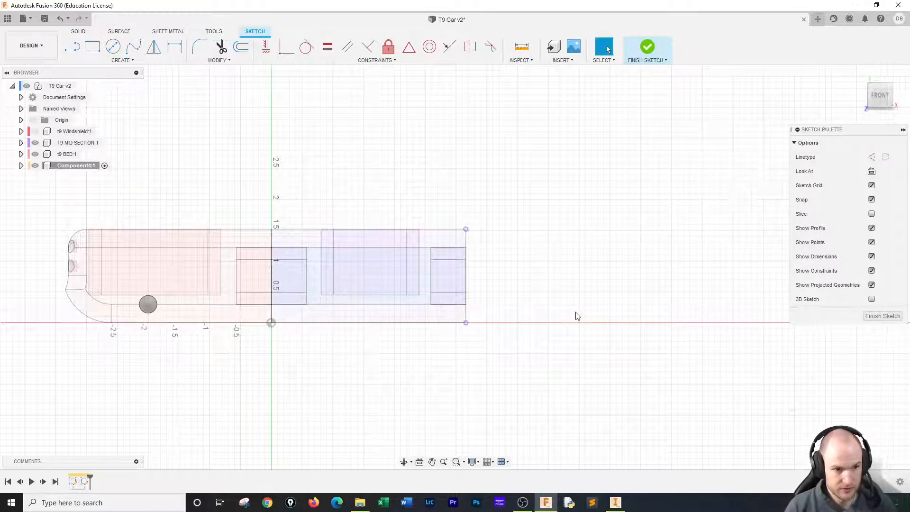
Draw a vertical line between the lower and upper projected points at the mid section's outer end
key(l)
drag(466, 323, 466, 229)
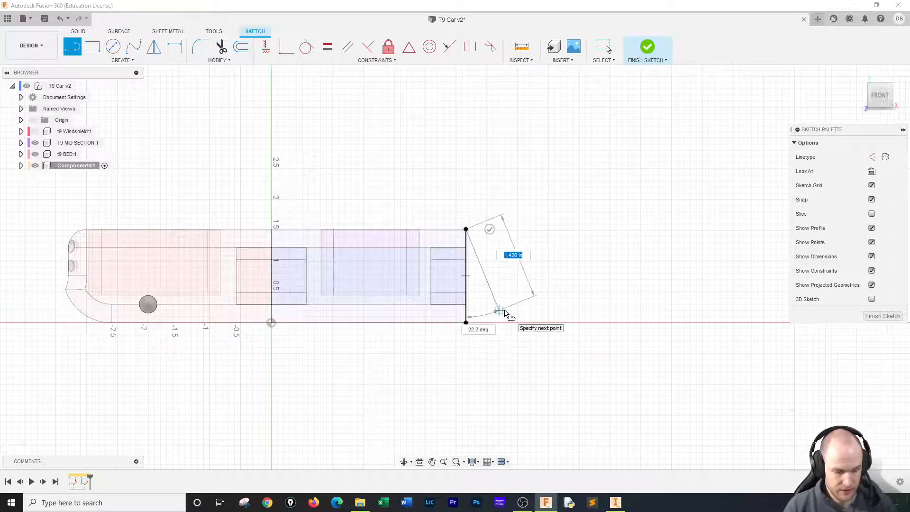
key(Escape)
Draw a 1.3 in horizontal line outward from the bottom end of the vertical line
key(l)
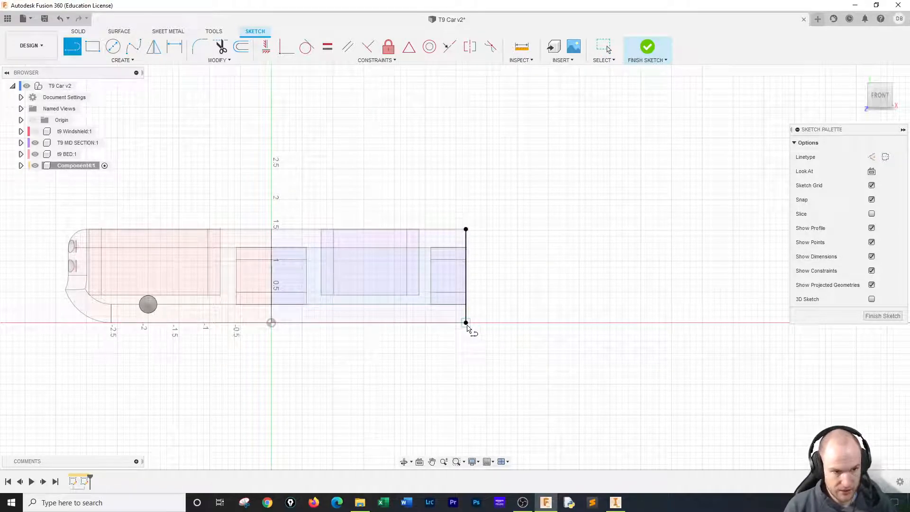
click(466, 323)
text(1)
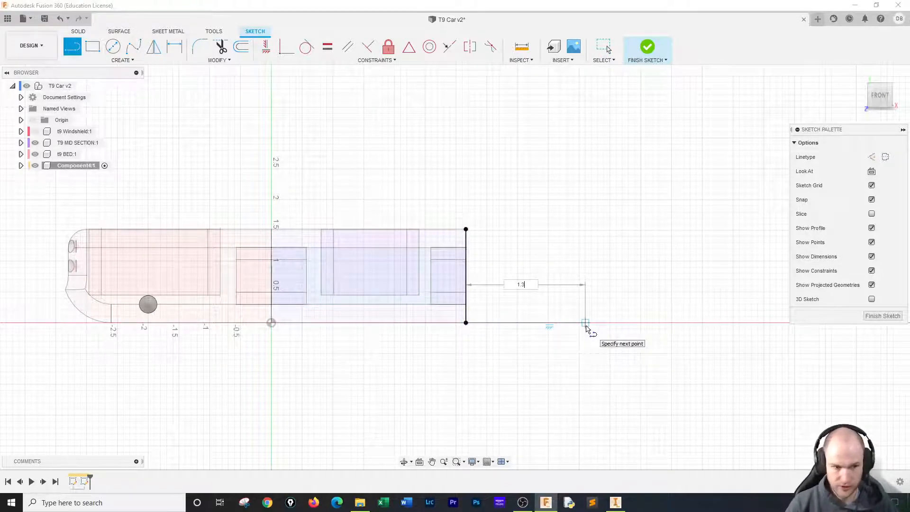
text(.3)
key(Return)
key(Escape)
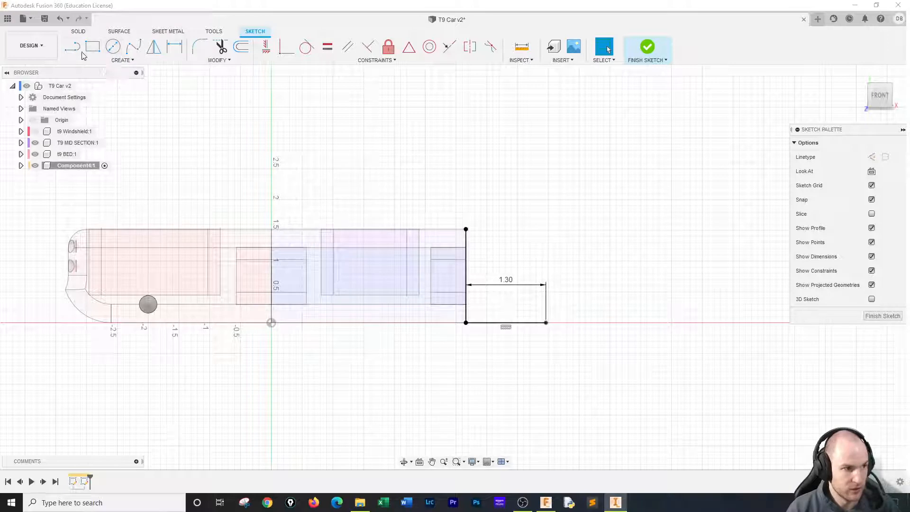
Draw a tangent arc of about 0.4 in radius curving upward from the outer end of the 1.3 in line
click(122, 60)
mouse_move(97, 91)
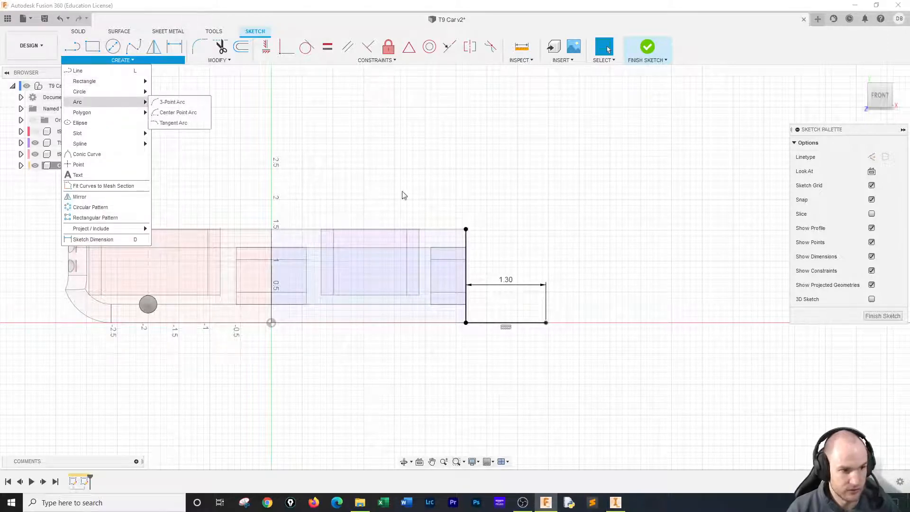
click(178, 110)
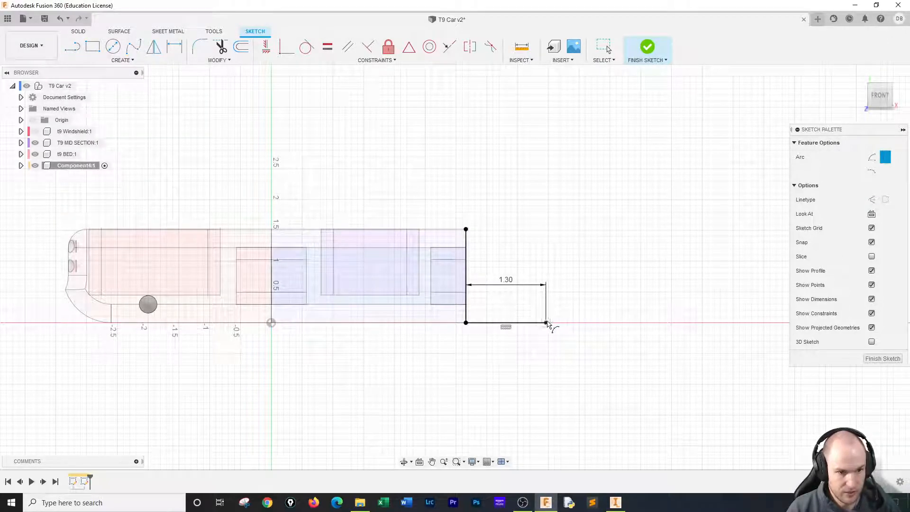
click(547, 323)
click(573, 299)
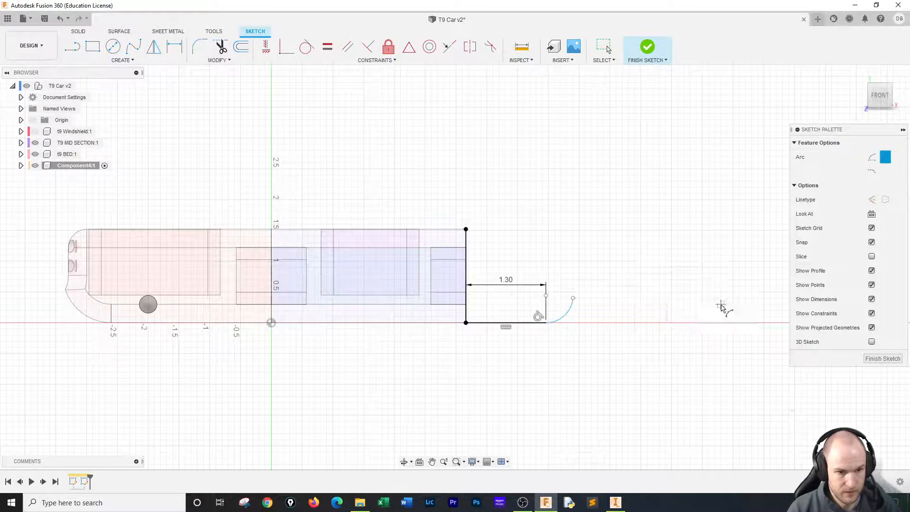
key(Escape)
Dimension the radius of the lower corner arc as 0.3 in
key(d)
click(568, 313)
click(560, 309)
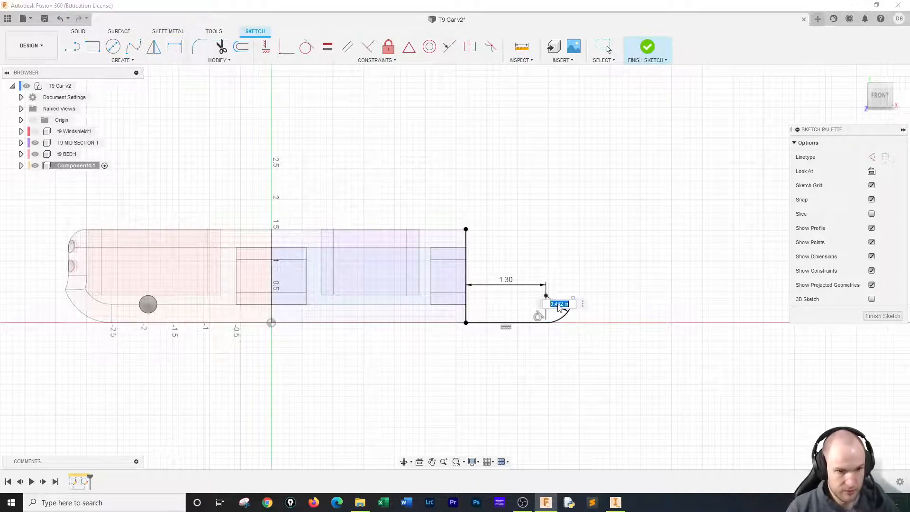
text(.3)
key(Return)
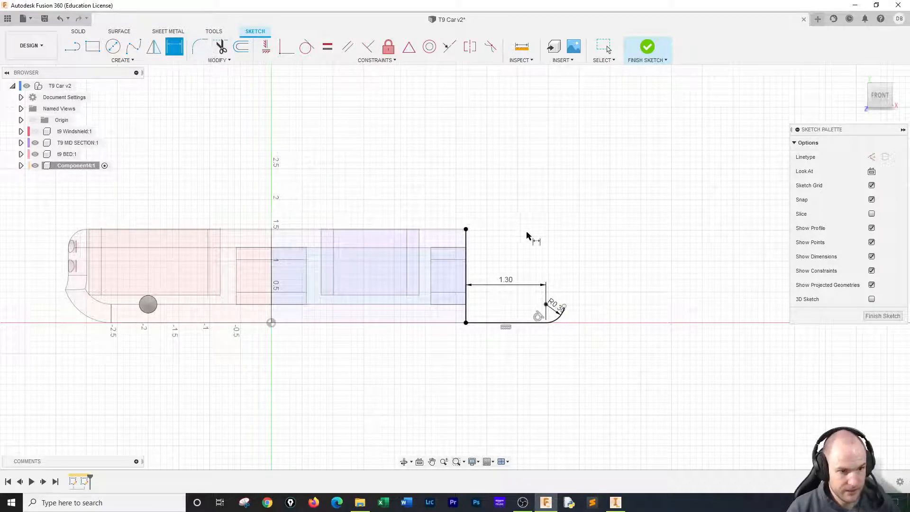
Dimension the horizontal distance from the vertical line's top point to the corner arc's free end as 1.6 in
click(564, 306)
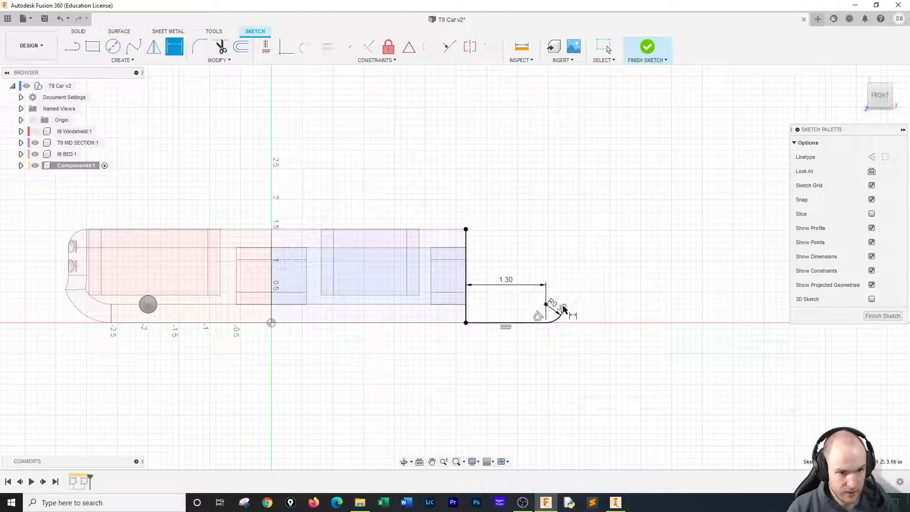
click(466, 230)
click(503, 175)
text(1.6)
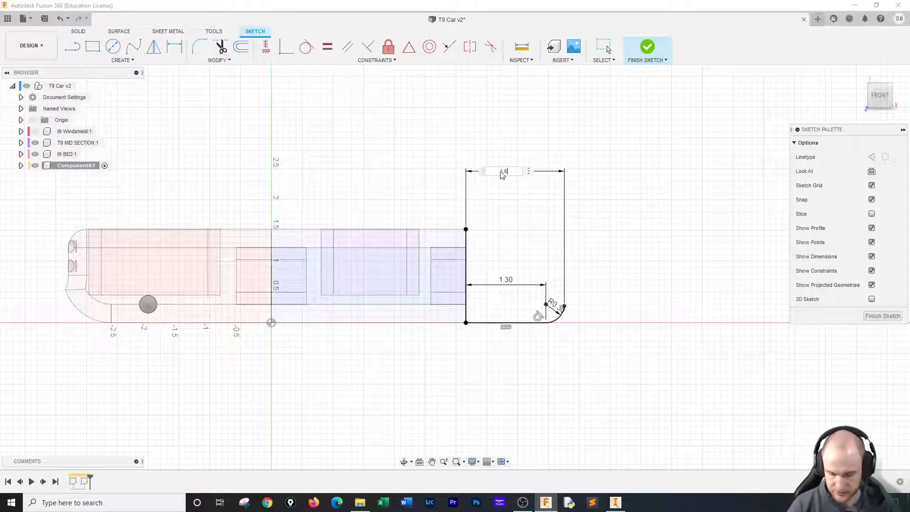
key(Return)
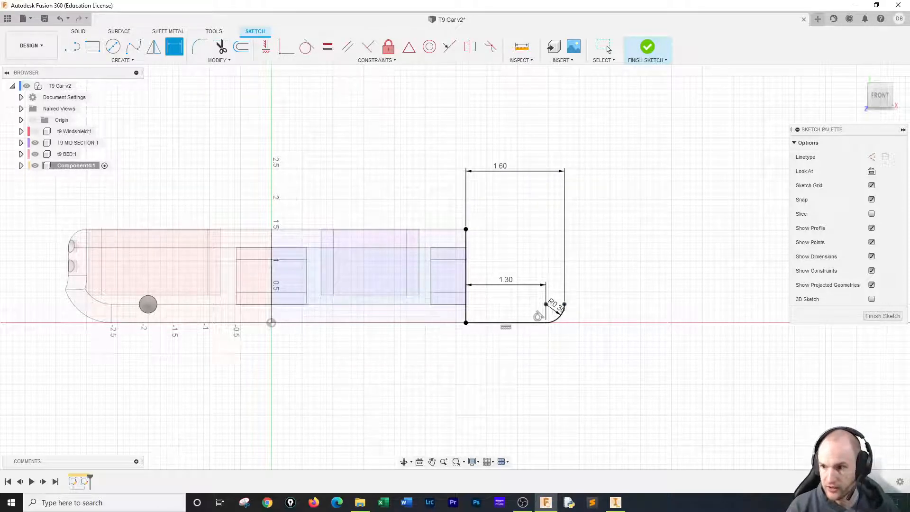
Draw a three-point arc of about 3.25 in radius sloping outward and down from the vertical line's top point
key(alt+Tab)
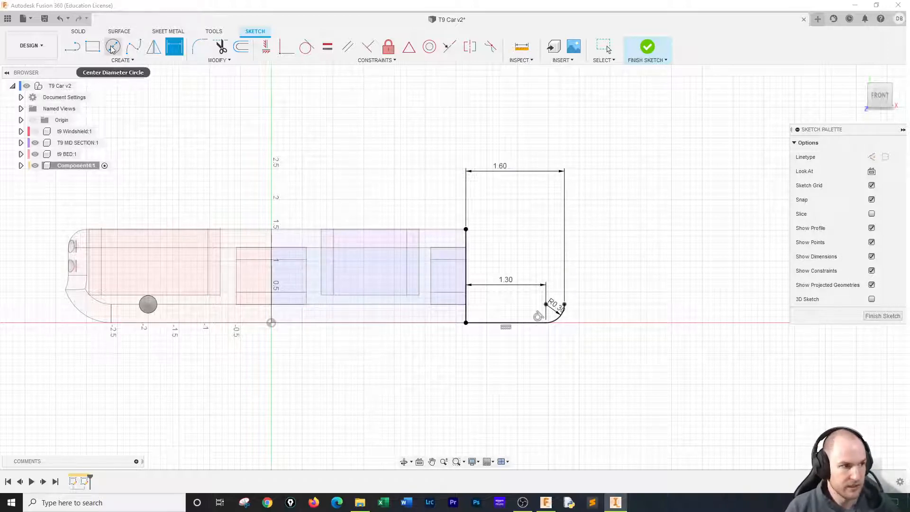
click(122, 61)
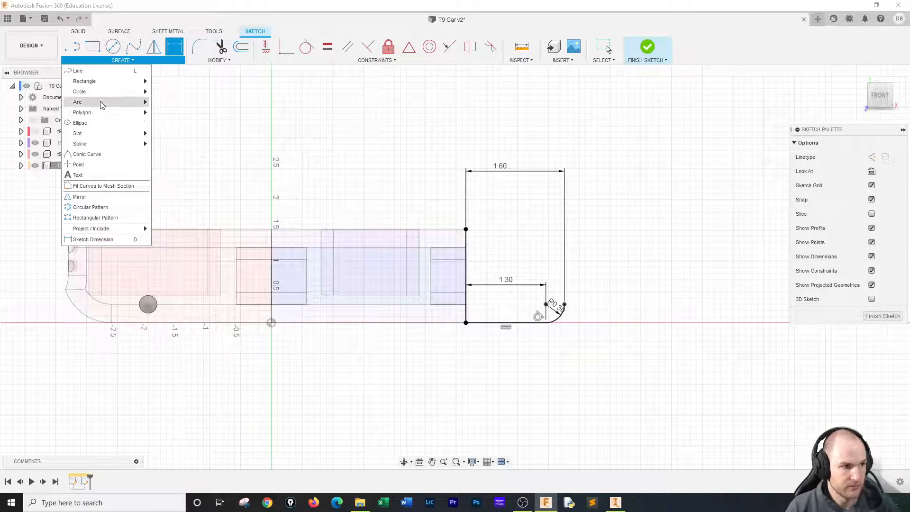
mouse_move(102, 102)
click(167, 103)
click(466, 229)
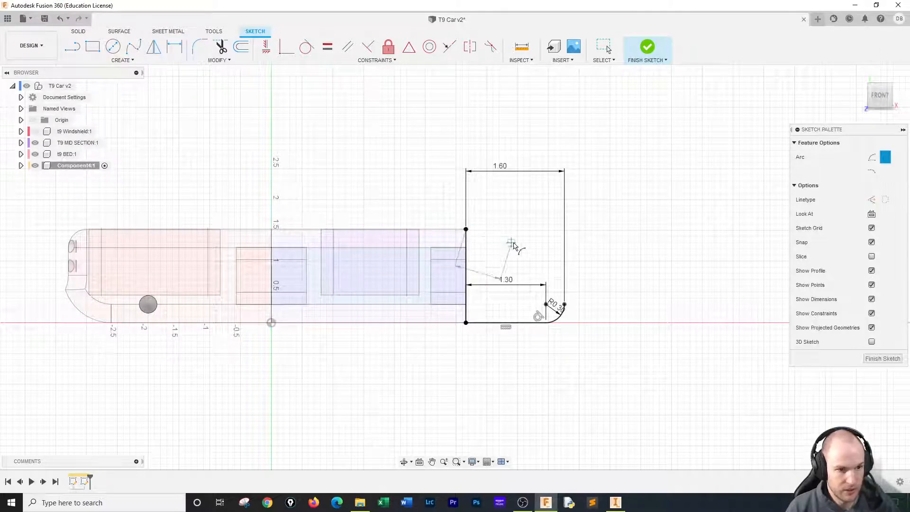
click(536, 242)
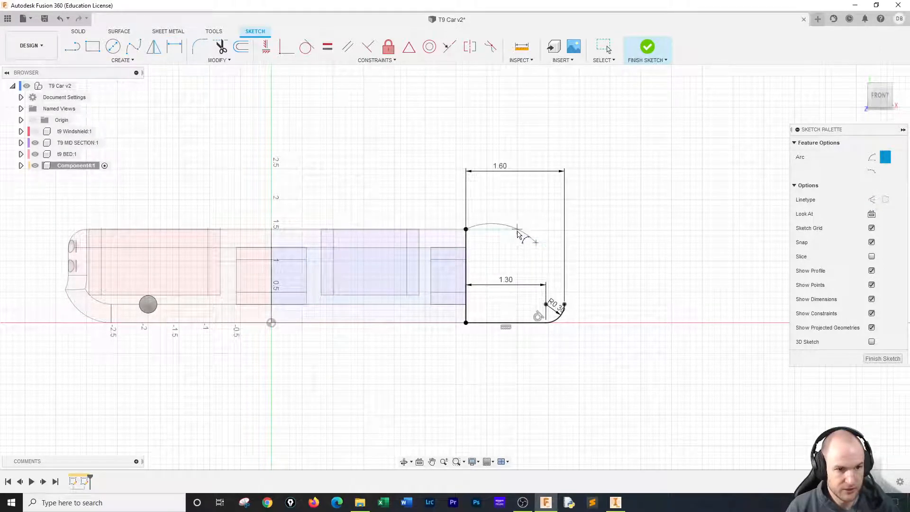
click(517, 237)
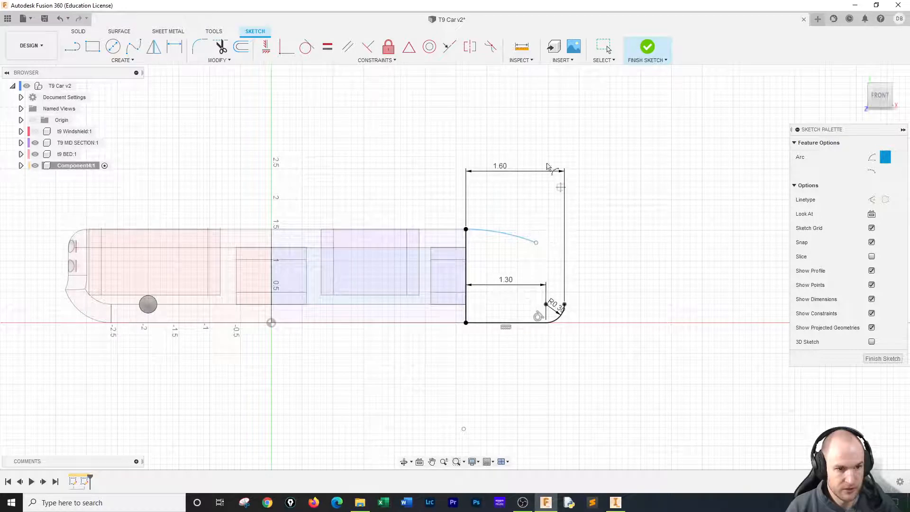
Dimension the radius of the upper arc as 2.337 in
click(200, 46)
key(d)
click(498, 234)
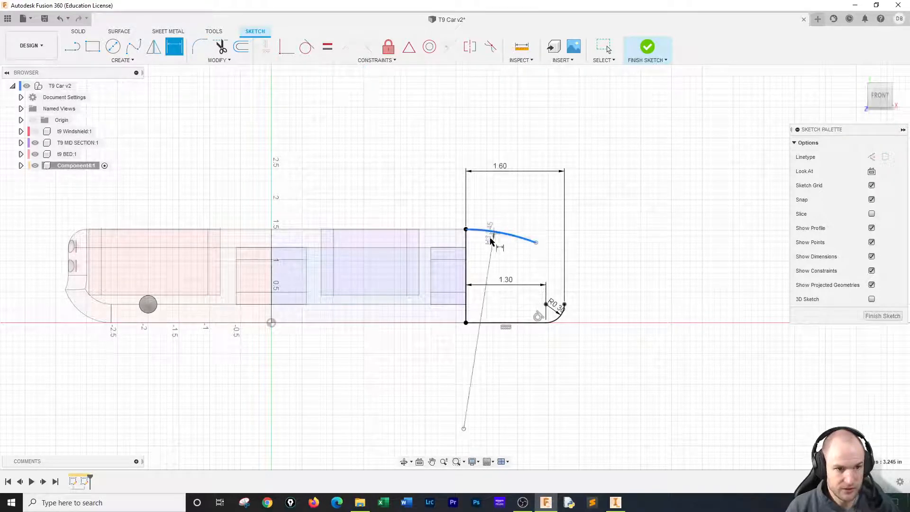
click(486, 346)
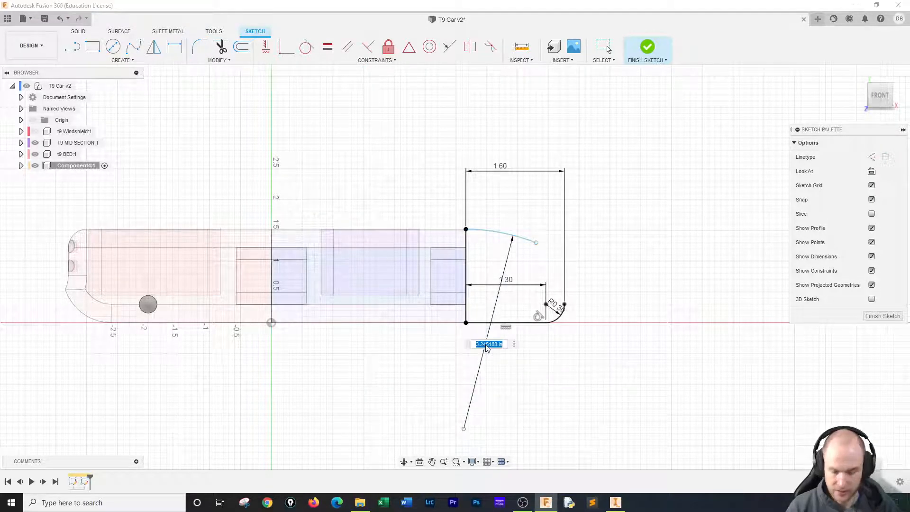
text(2.337)
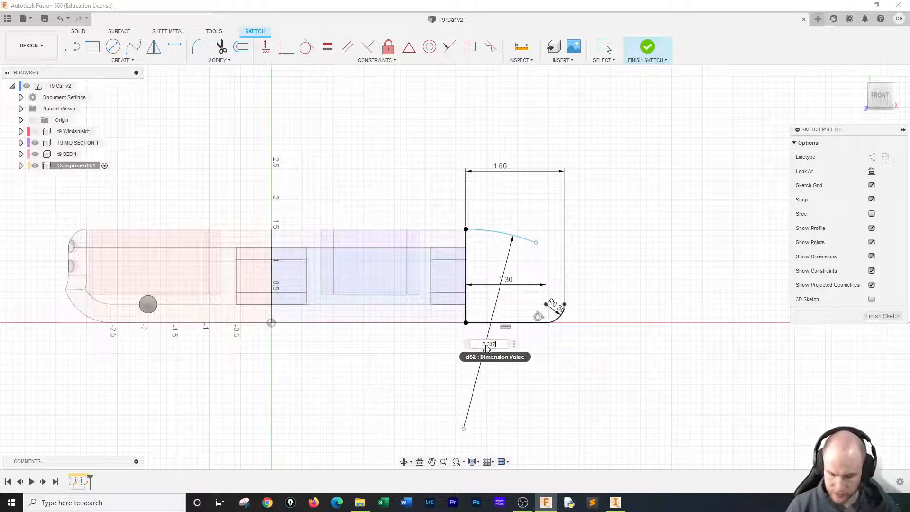
key(Return)
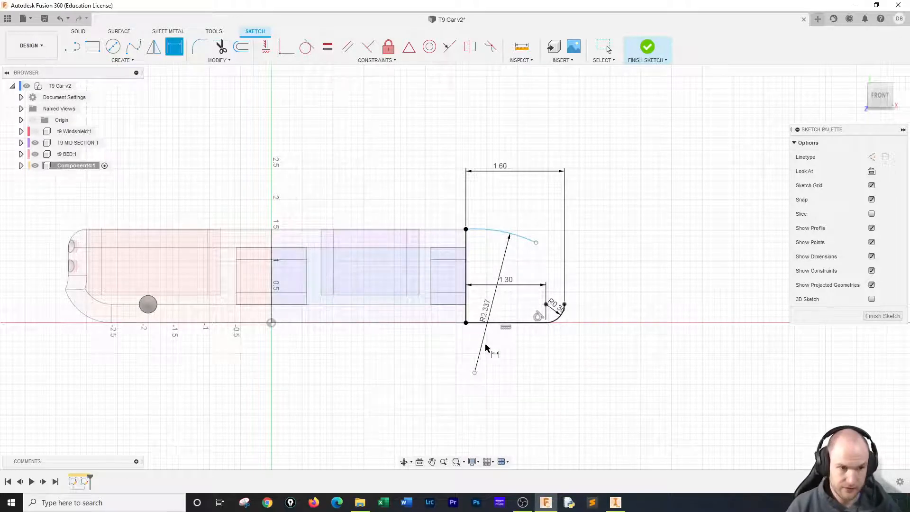
Dimension the horizontal distance between the upper arc's two endpoints as 1.15 in
click(536, 242)
click(466, 229)
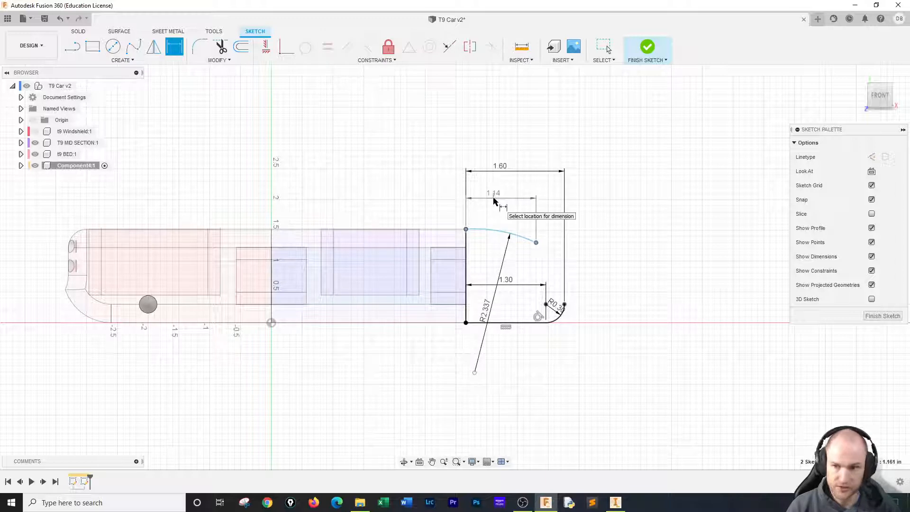
click(495, 202)
text(1)
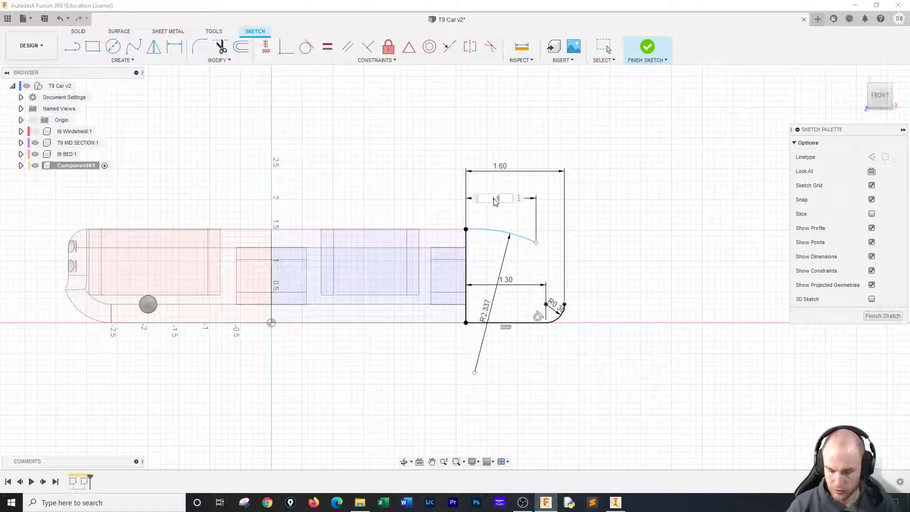
text(.15)
key(Return)
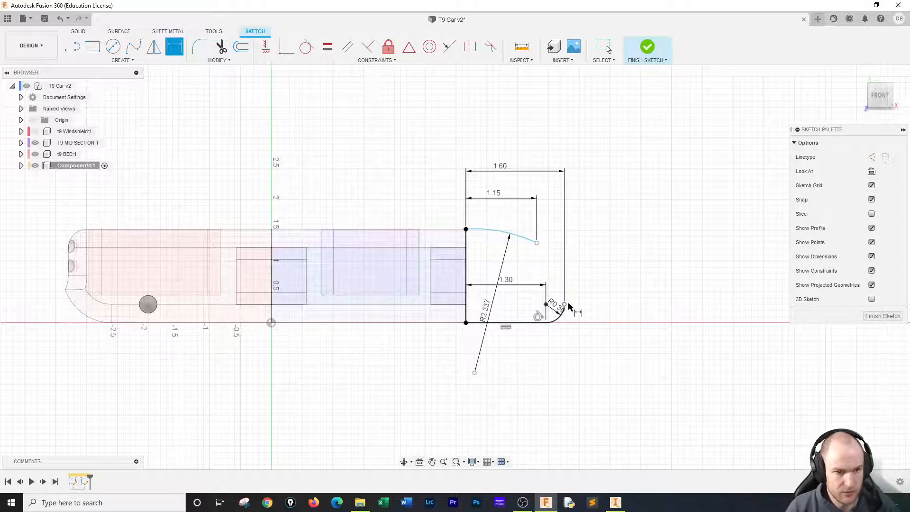
Draw a three-point arc of about 1.07 in radius from the corner arc's free end up toward the upper arc, tangent to the corner arc
click(137, 63)
mouse_move(107, 102)
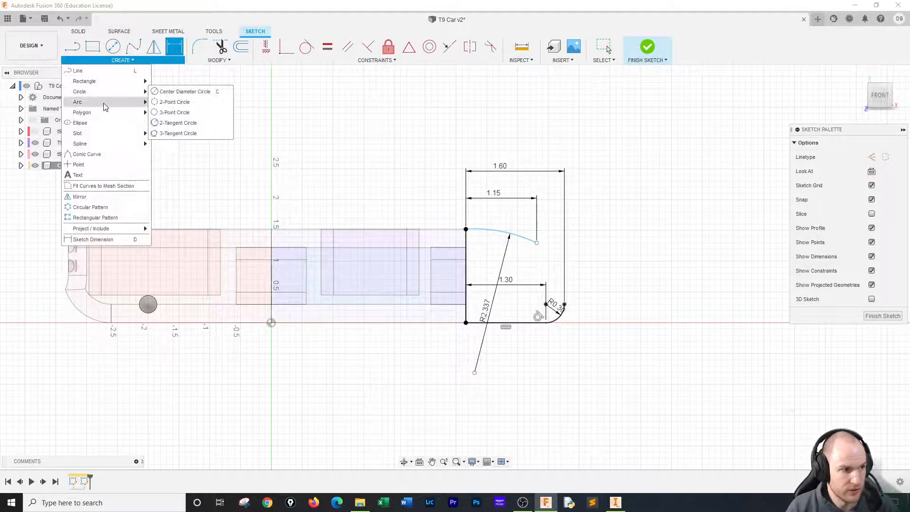
click(169, 103)
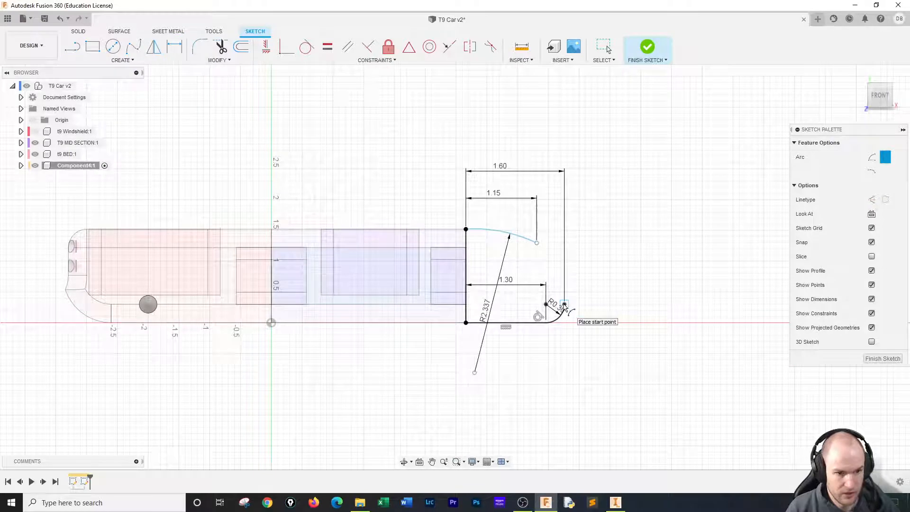
click(549, 262)
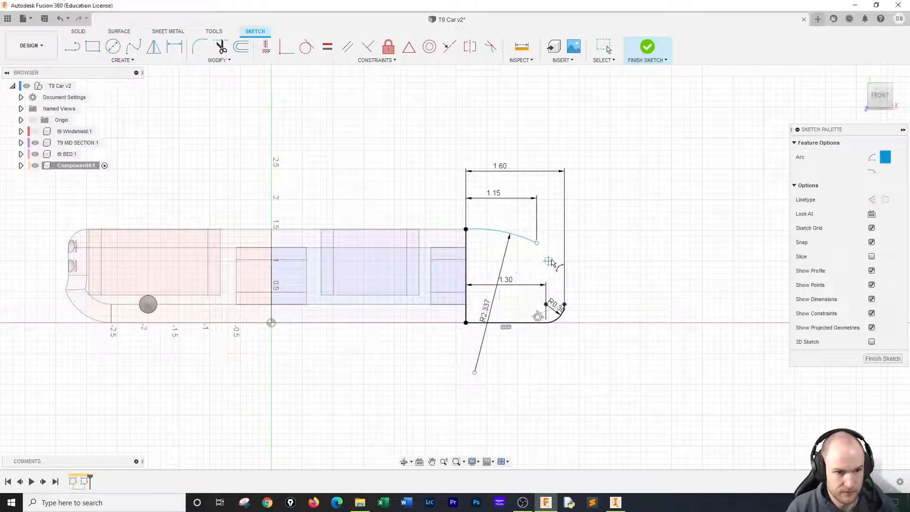
click(563, 285)
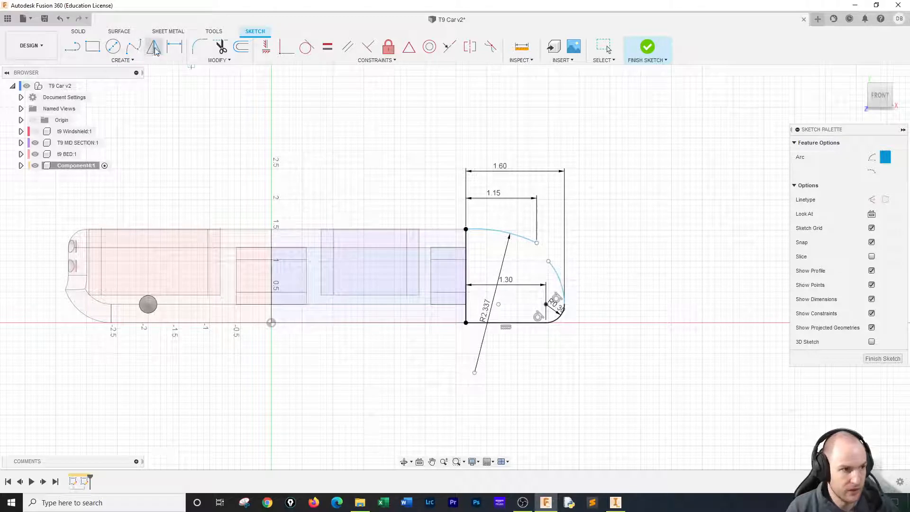
Dimension the radius of the outer side arc above the corner arc as 2.995 in
click(174, 46)
click(560, 278)
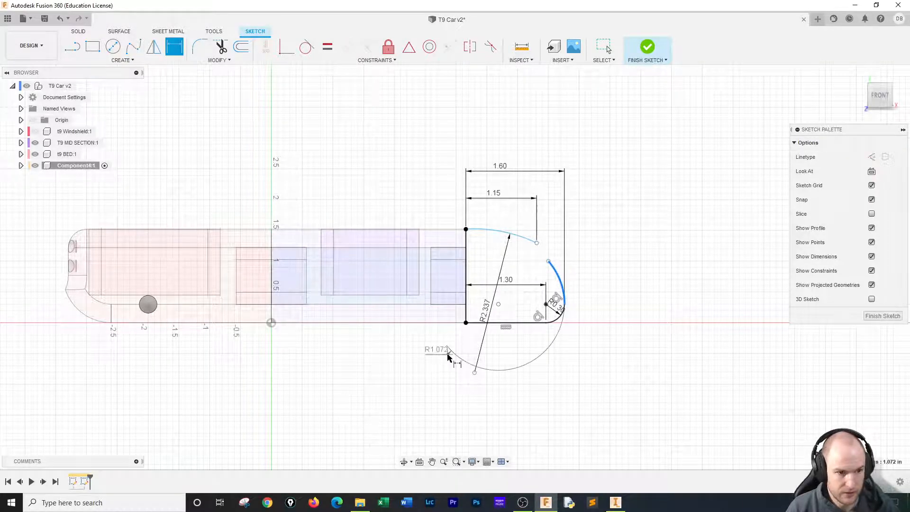
click(449, 358)
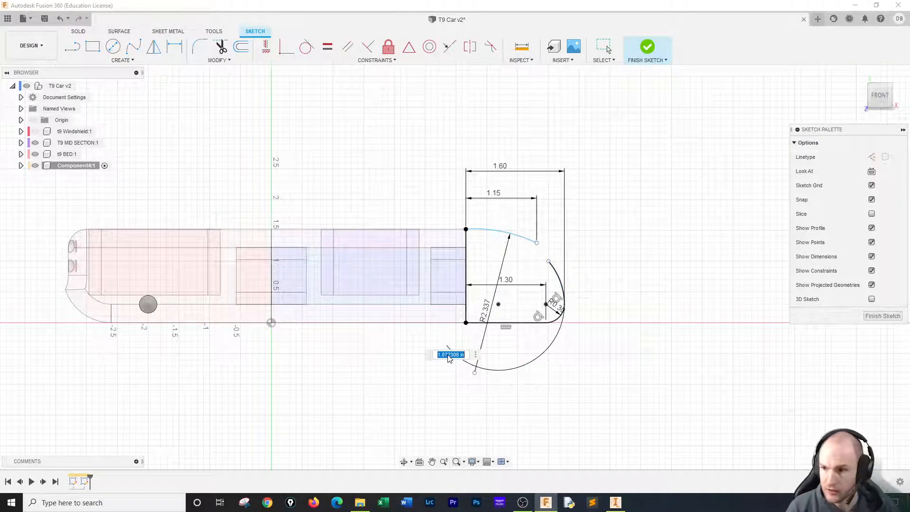
text(2.9)
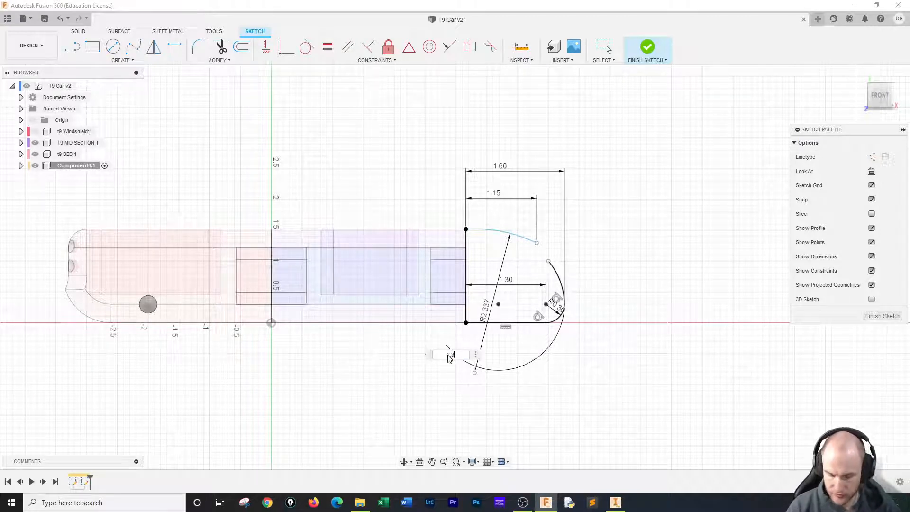
text(95)
key(Return)
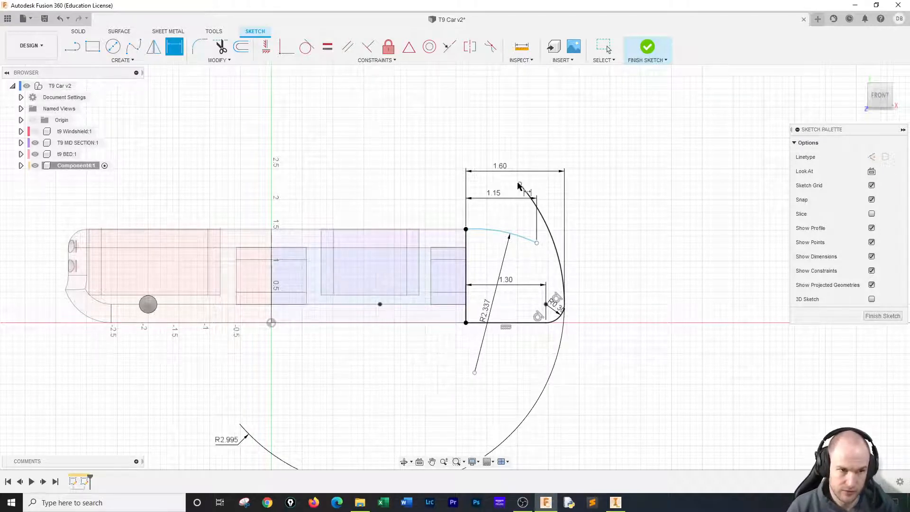
Dimension the vertical distance between the outer side arc's two endpoints as 0.607 in
click(519, 184)
click(565, 307)
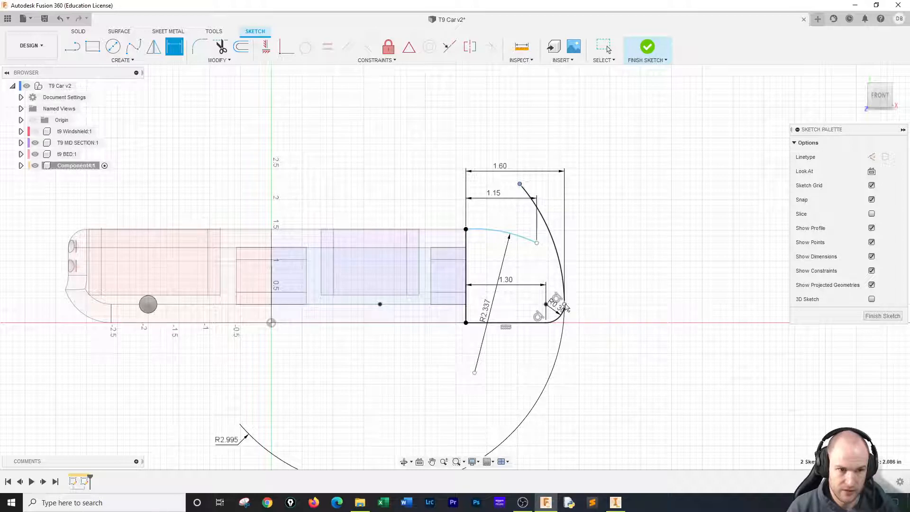
click(642, 241)
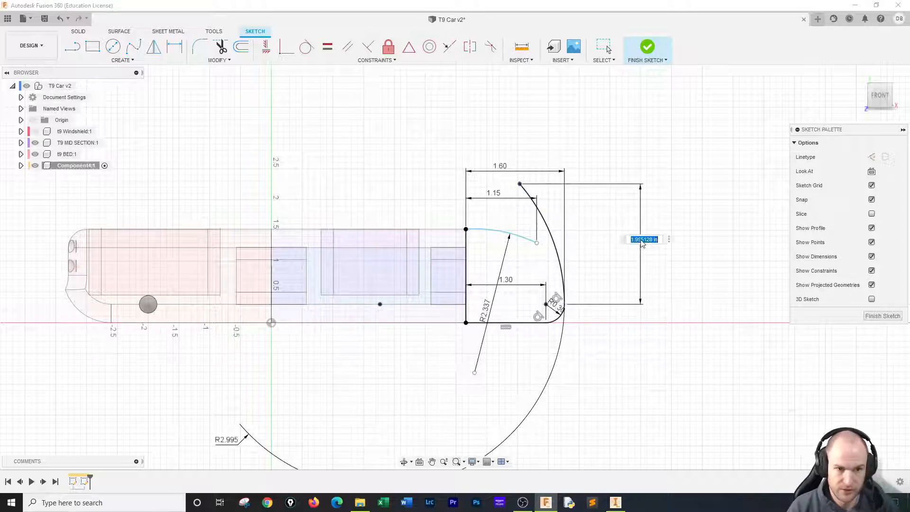
key(BackSpace)
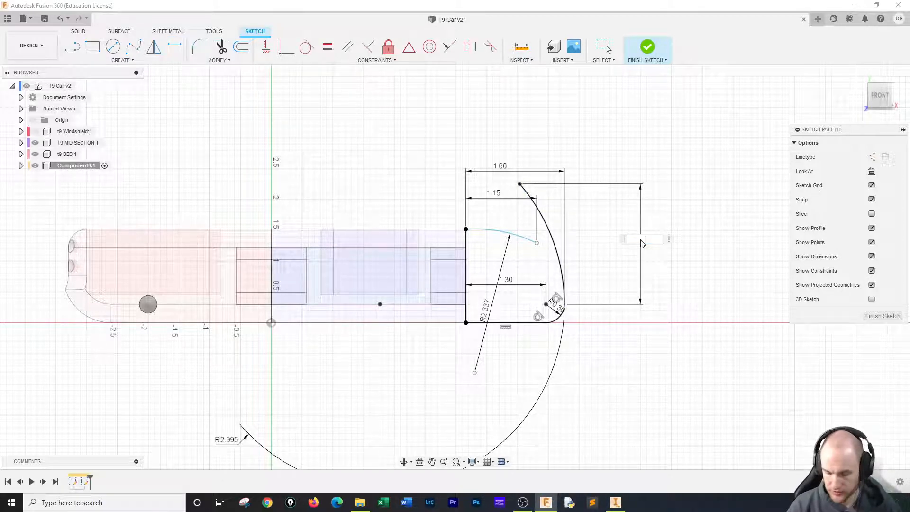
key(Return)
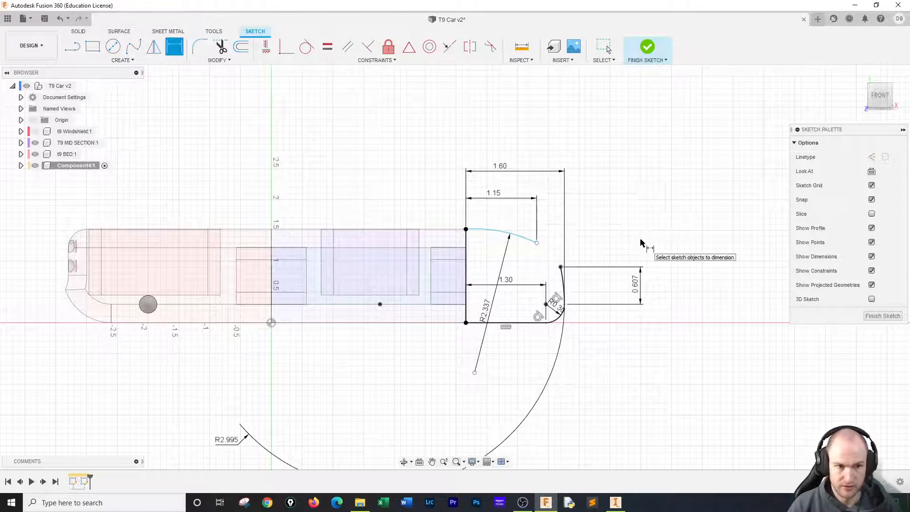
Try to dimension the horizontal distance between the outer side arc's two endpoints, and delete the driven dimension
click(562, 268)
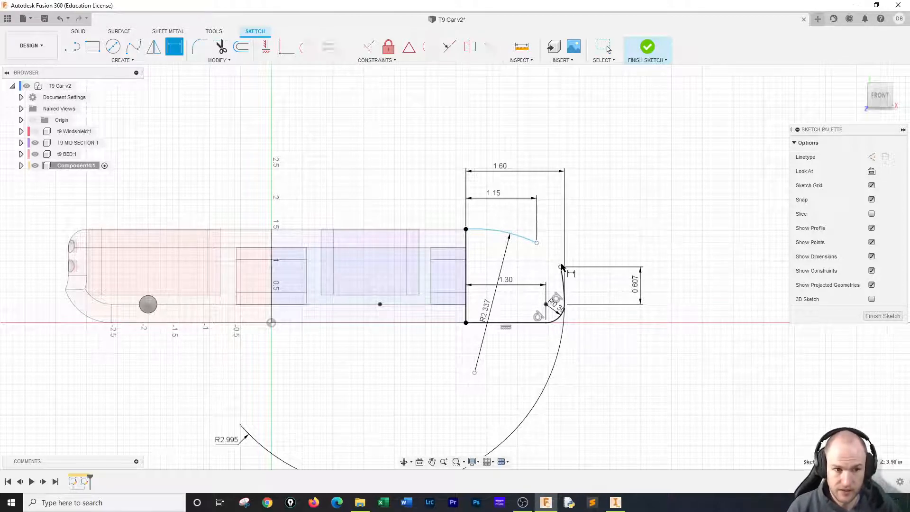
click(564, 304)
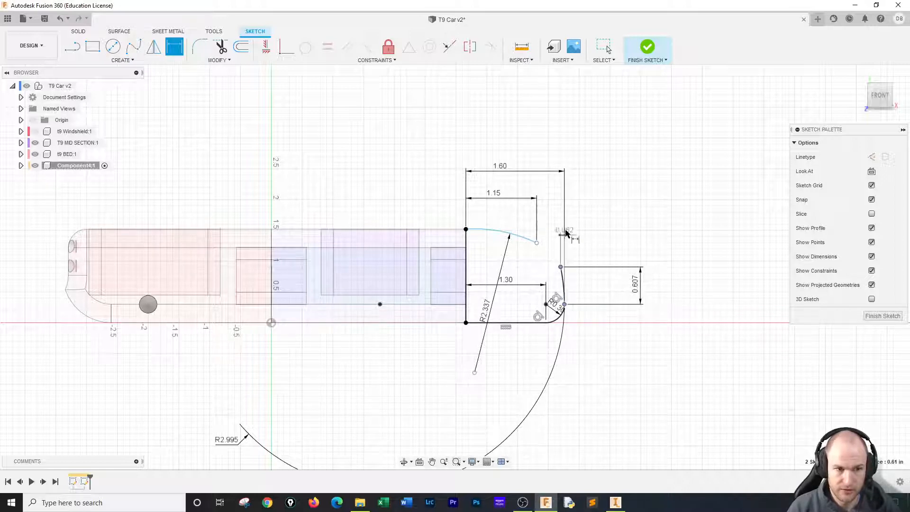
click(561, 155)
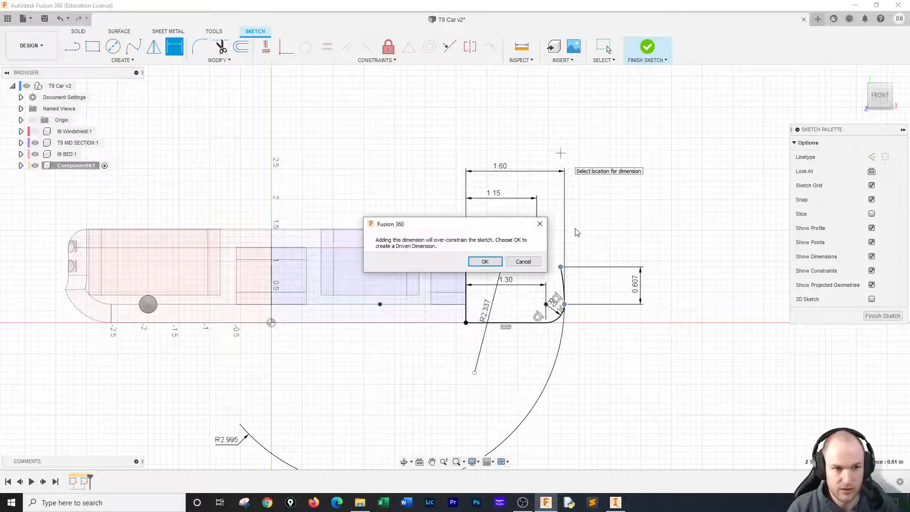
click(485, 262)
right_click(589, 159)
click(625, 158)
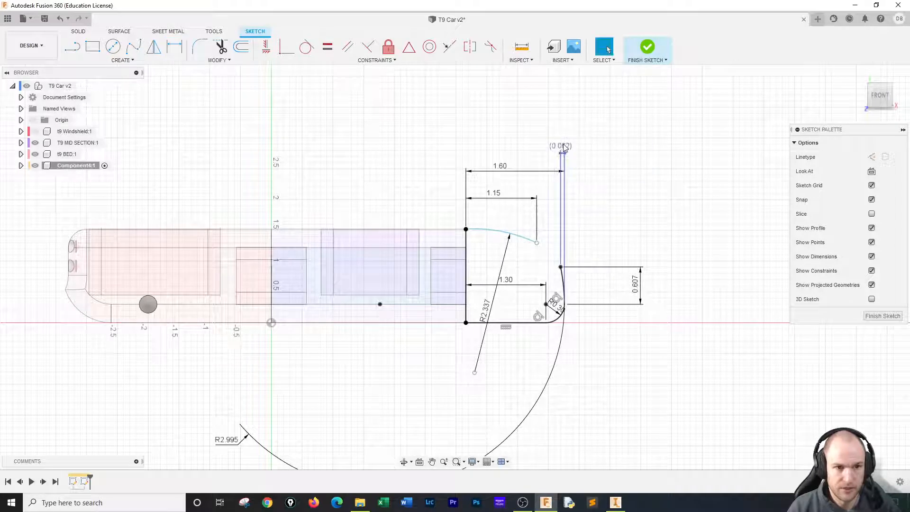
click(564, 153)
key(Delete)
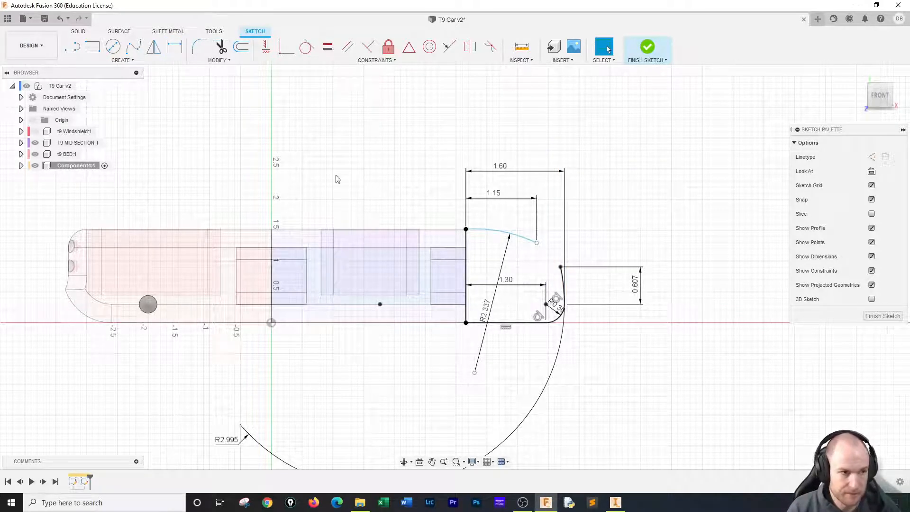
Dimension the vertical distance between the corner arc's two endpoints as 0.30 in
click(180, 47)
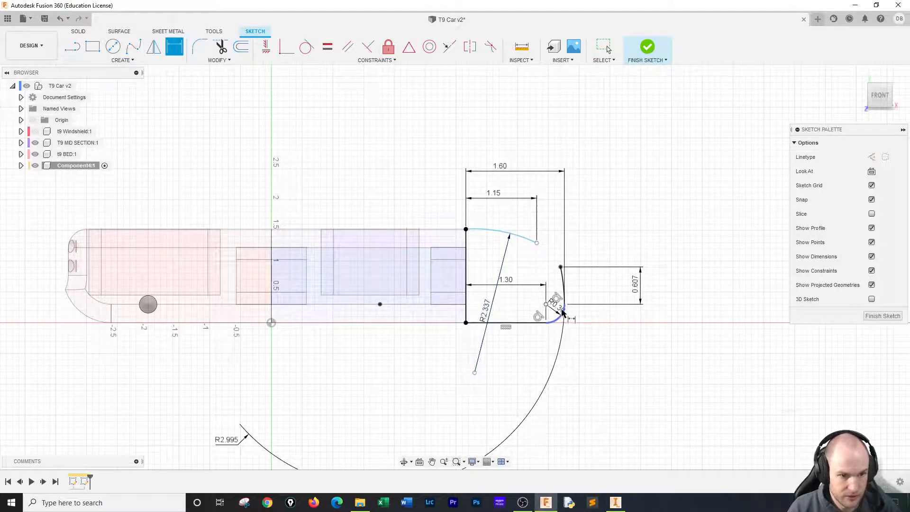
click(547, 323)
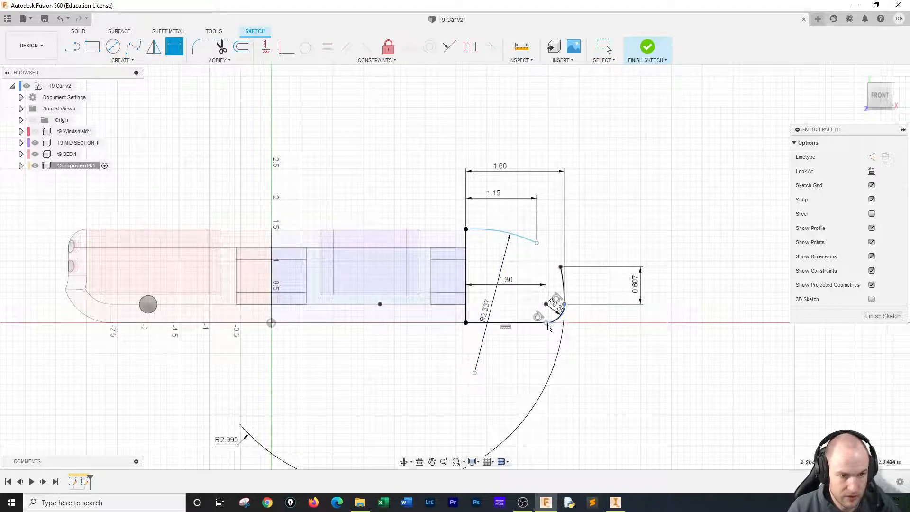
click(602, 321)
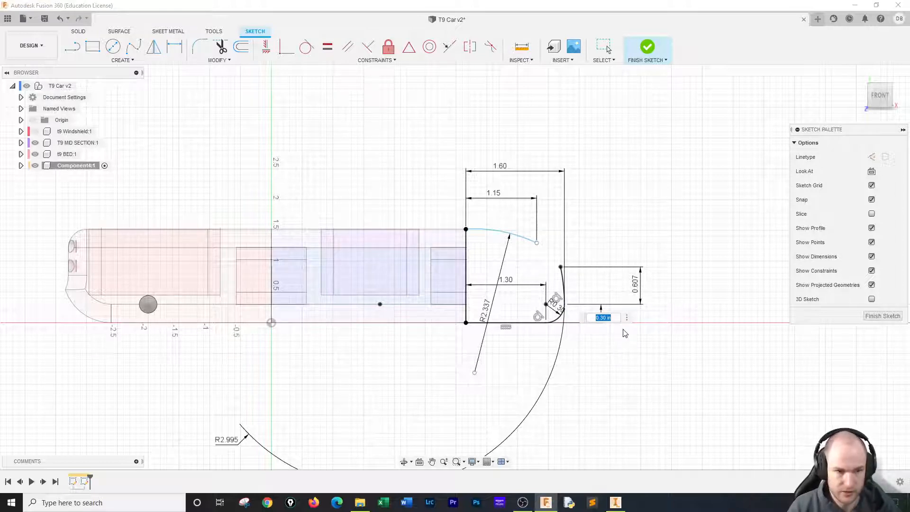
key(Return)
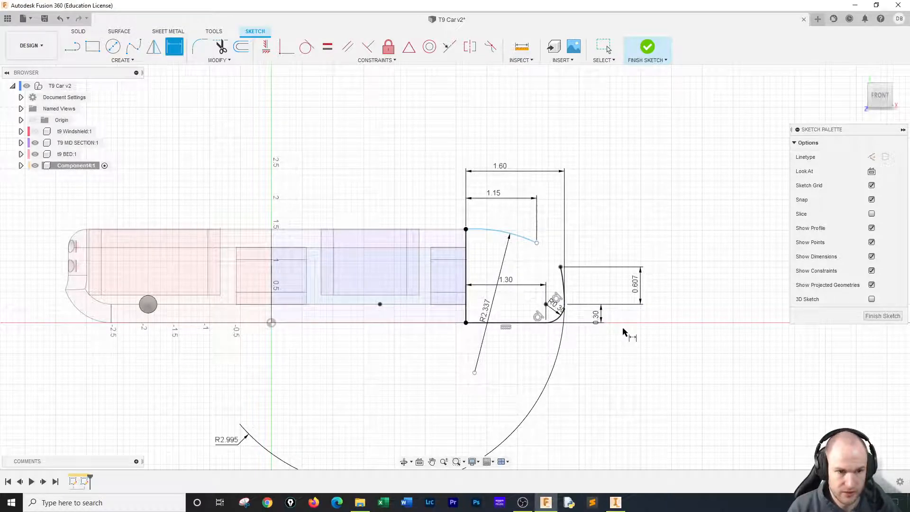
Add a driven horizontal dimension between the upper arc's outer endpoint and the side arc's top endpoint
click(561, 266)
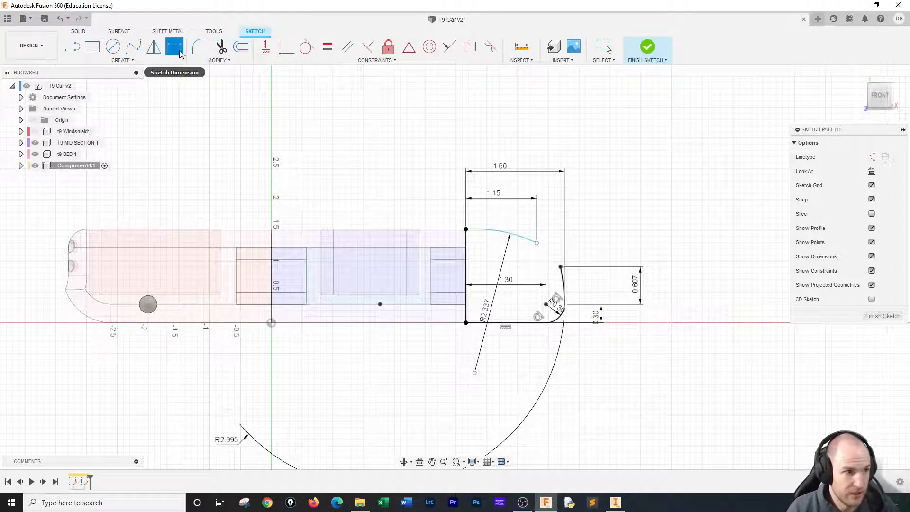
click(560, 267)
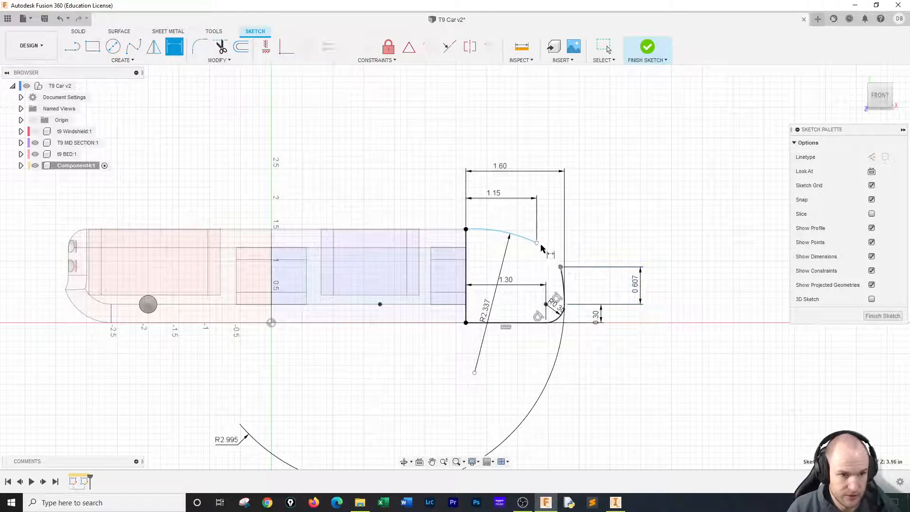
click(537, 243)
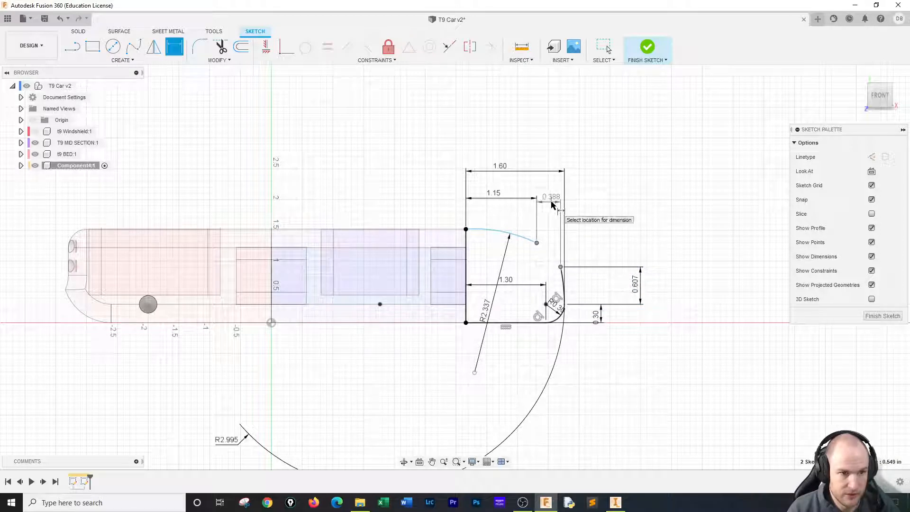
click(553, 204)
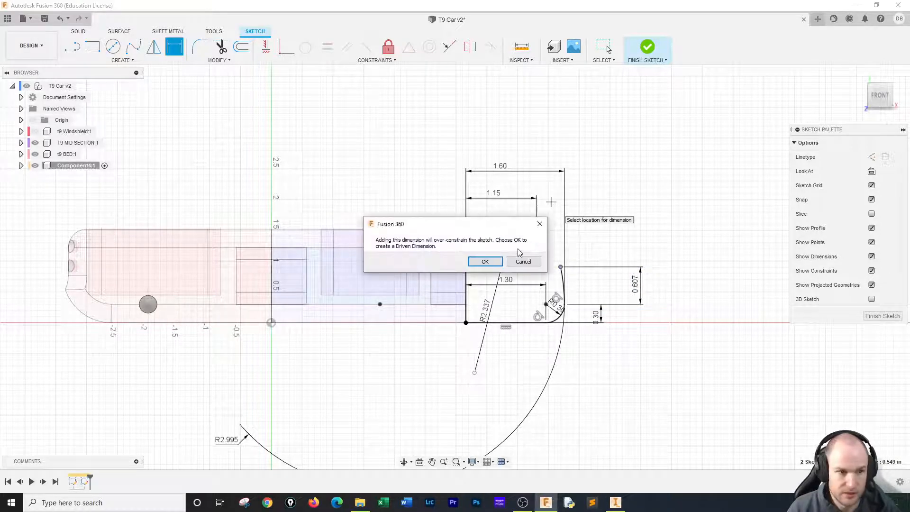
click(488, 261)
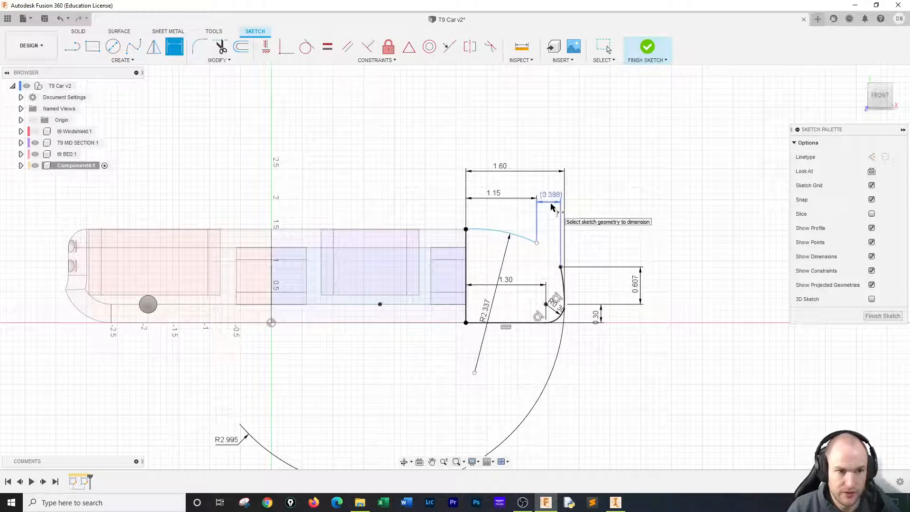
Dimension the vertical distance between the upper arc's endpoints as 0.257 in, and delete the driven horizontal dimension between the two arcs
click(536, 244)
click(466, 229)
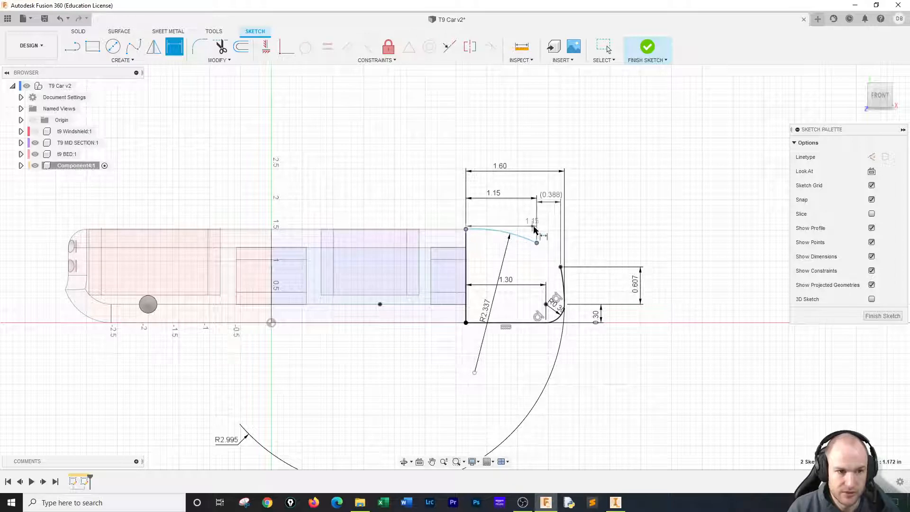
click(585, 237)
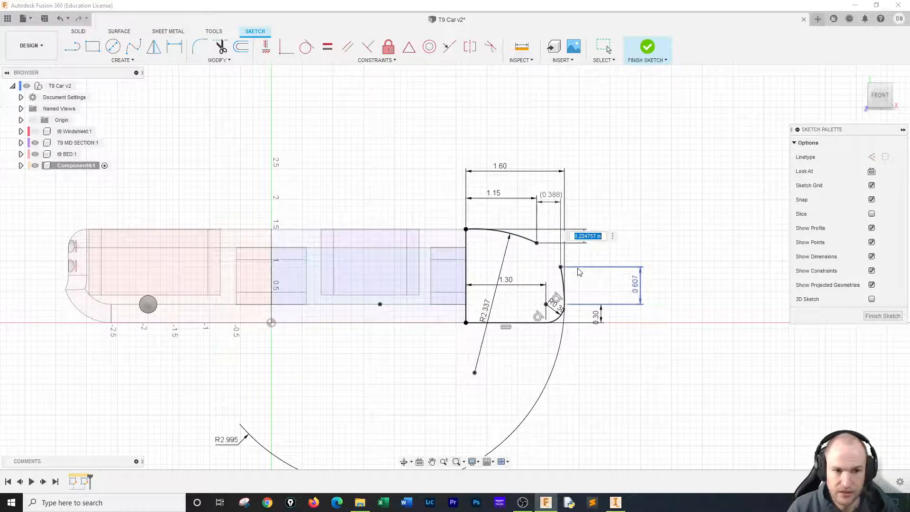
key(alt+Tab)
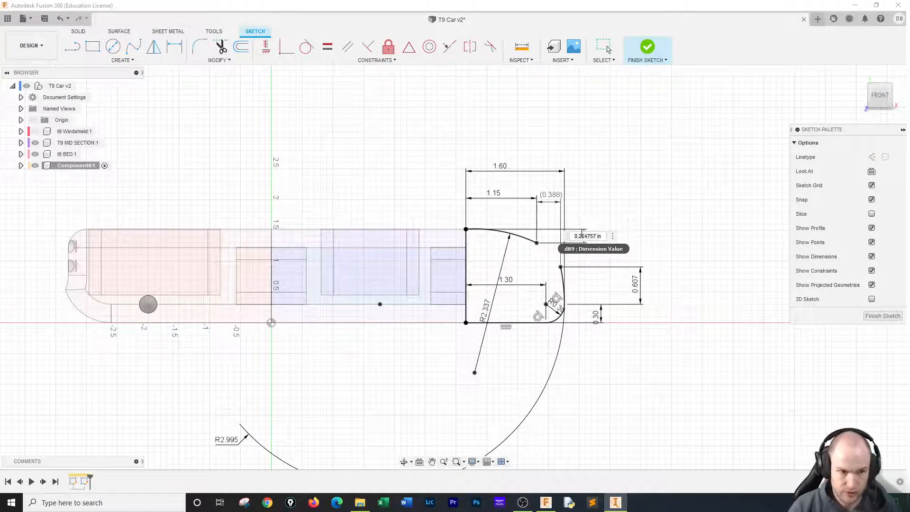
double_click(583, 235)
key(BackSpace)
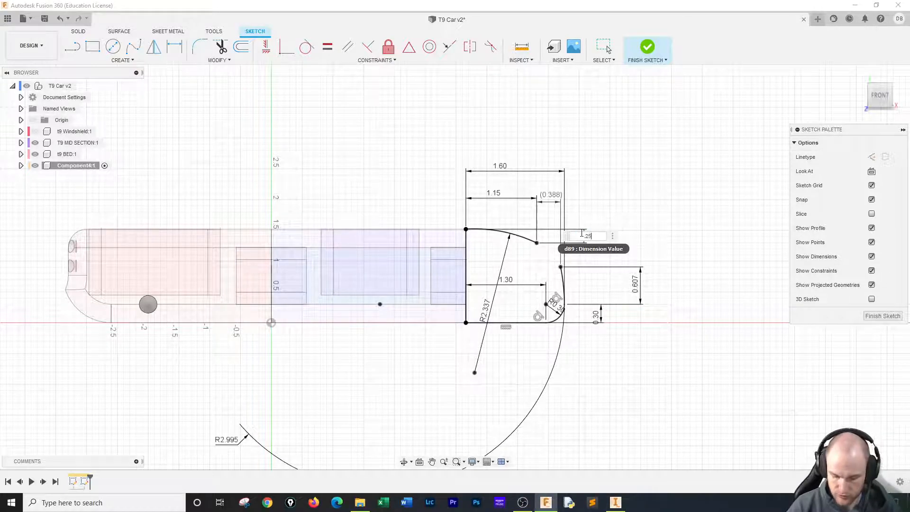
text(.25)
key(Return)
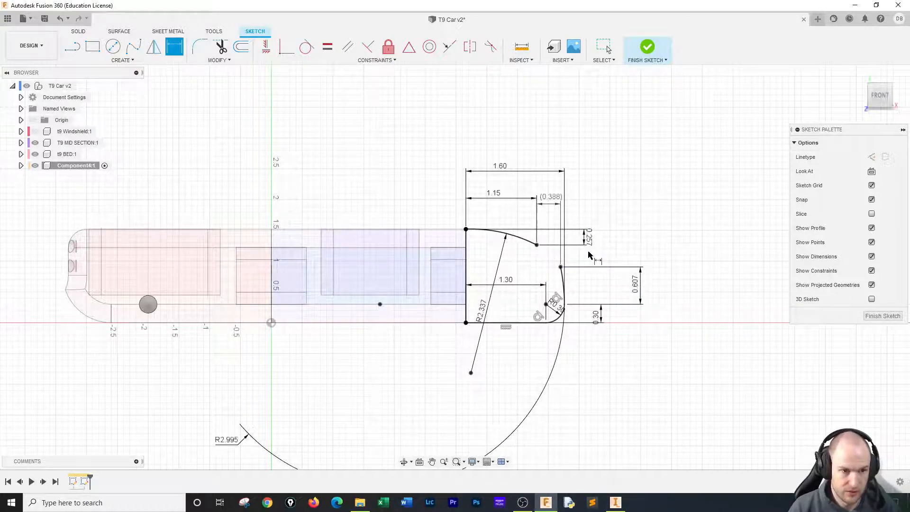
click(549, 205)
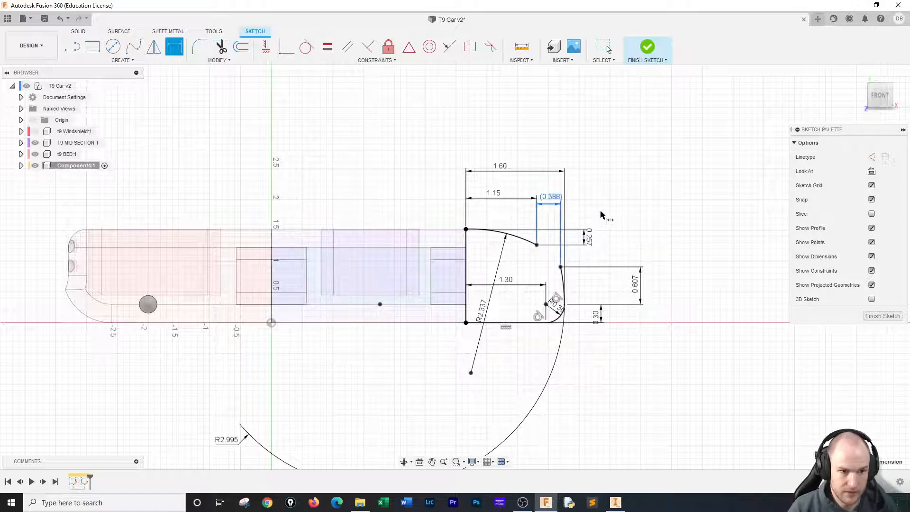
key(Delete)
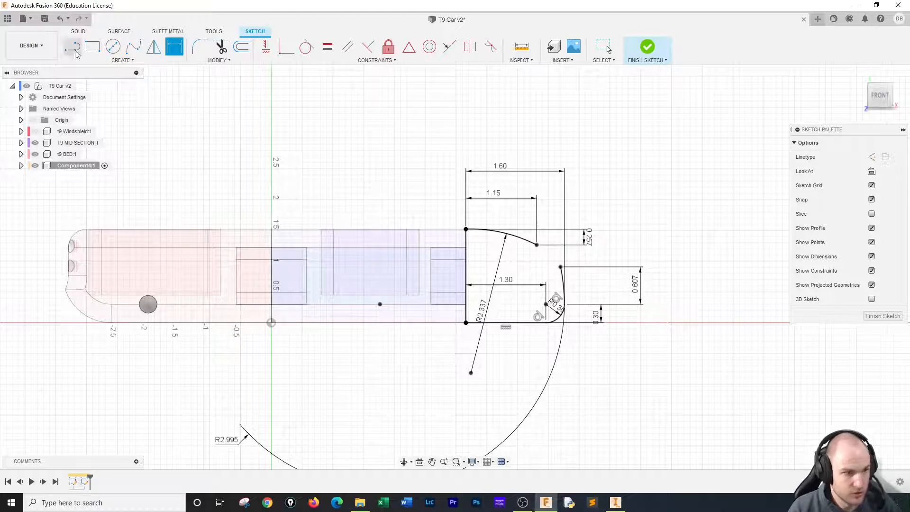
Draw a three-point arc bulging outward from the upper arc's outer endpoint to the side arc's top endpoint, closing the profile
click(114, 62)
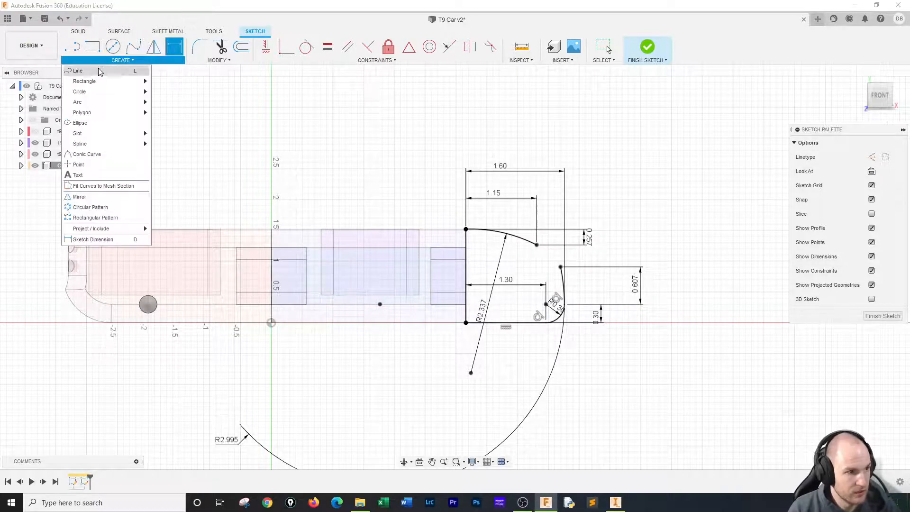
mouse_move(92, 102)
click(157, 104)
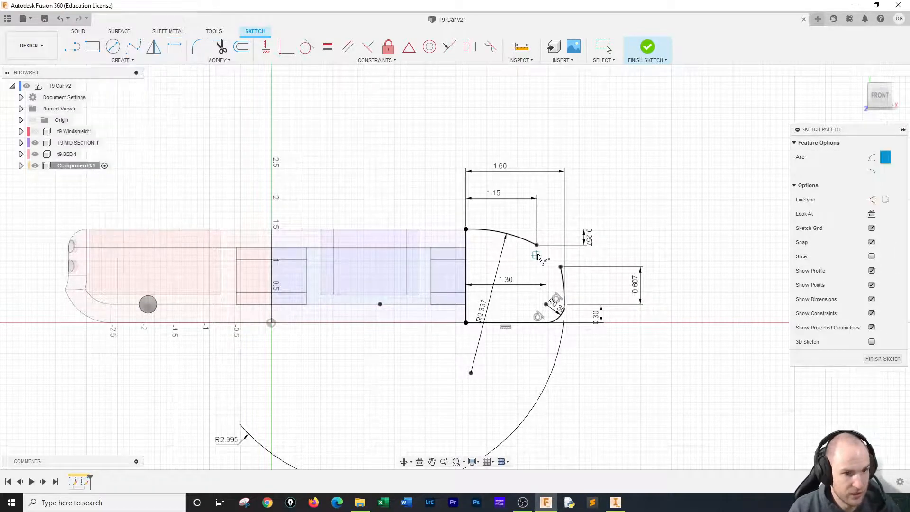
click(537, 245)
click(562, 267)
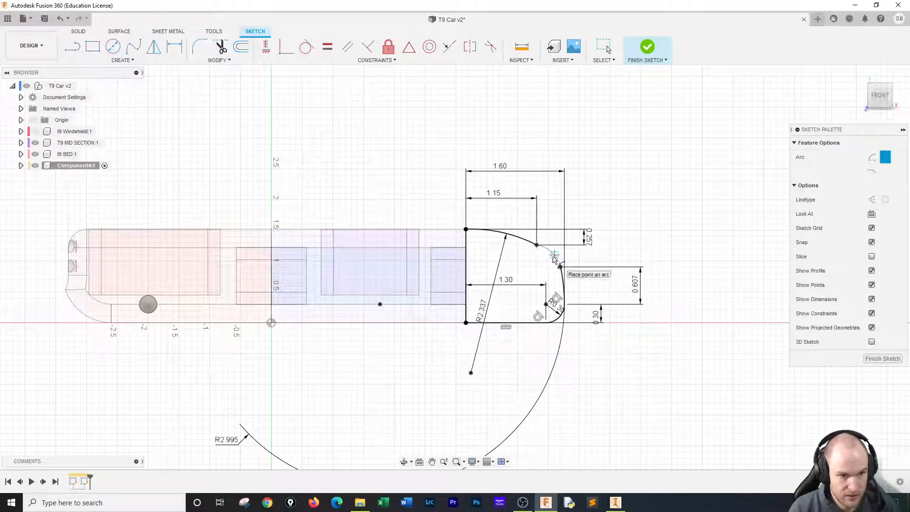
click(558, 259)
key(Escape)
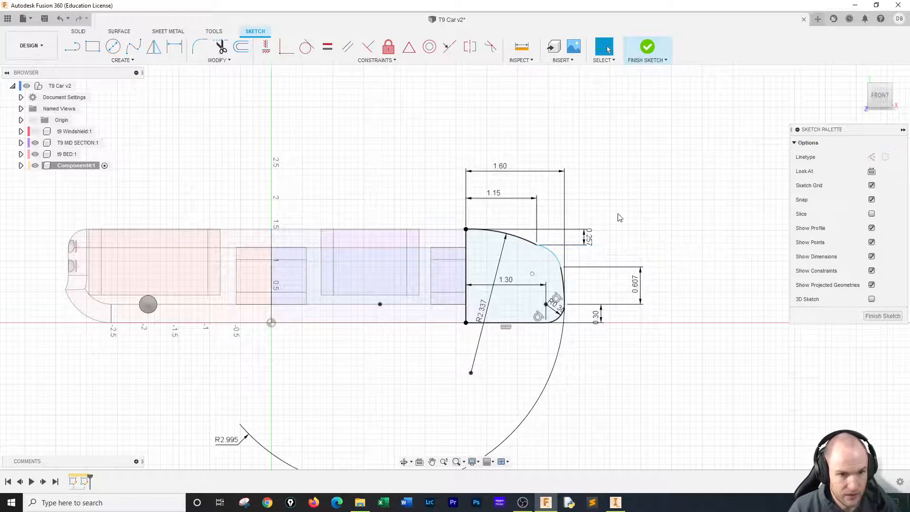
Apply a tangent constraint between the upper arc and the new connecting arc
click(307, 46)
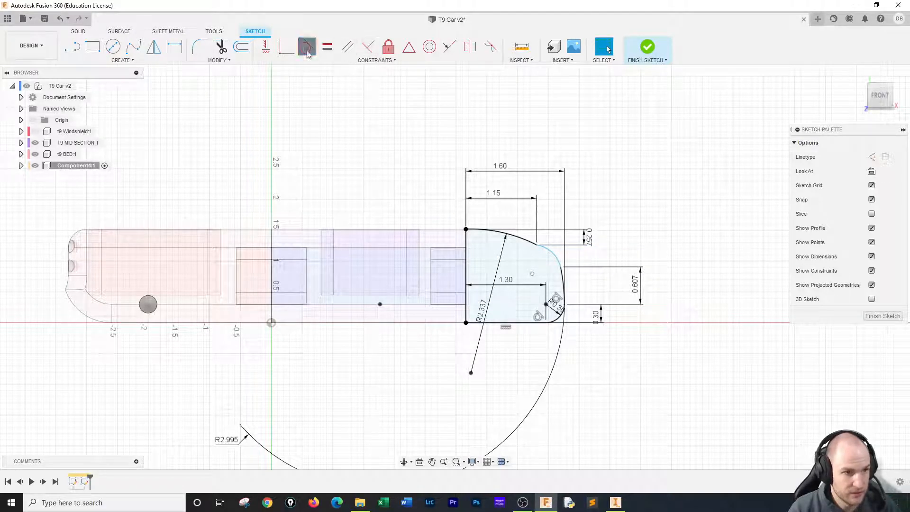
click(530, 242)
click(545, 248)
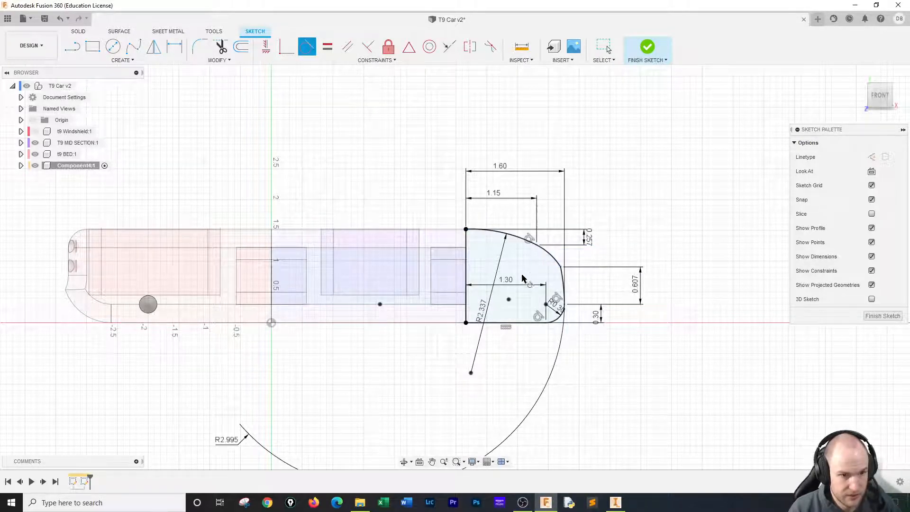
Try to make the connecting arc tangent to the side arc
click(564, 283)
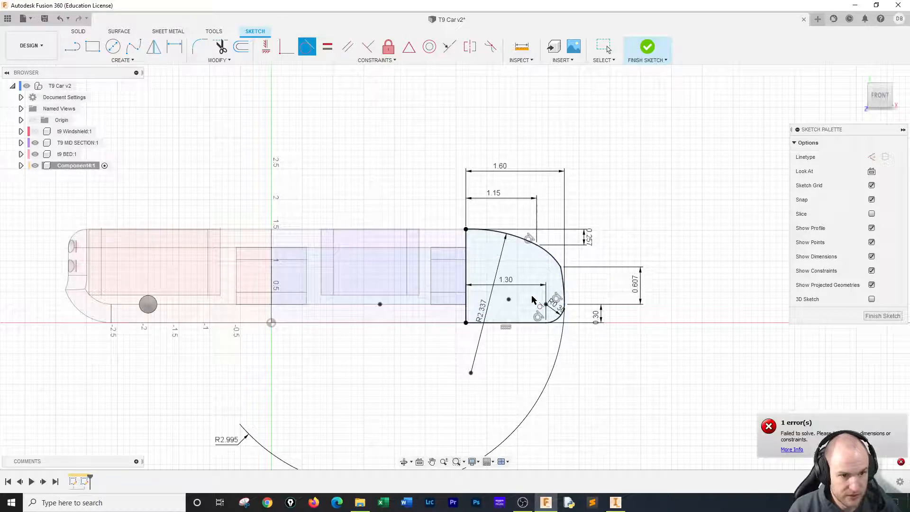
right_click(743, 351)
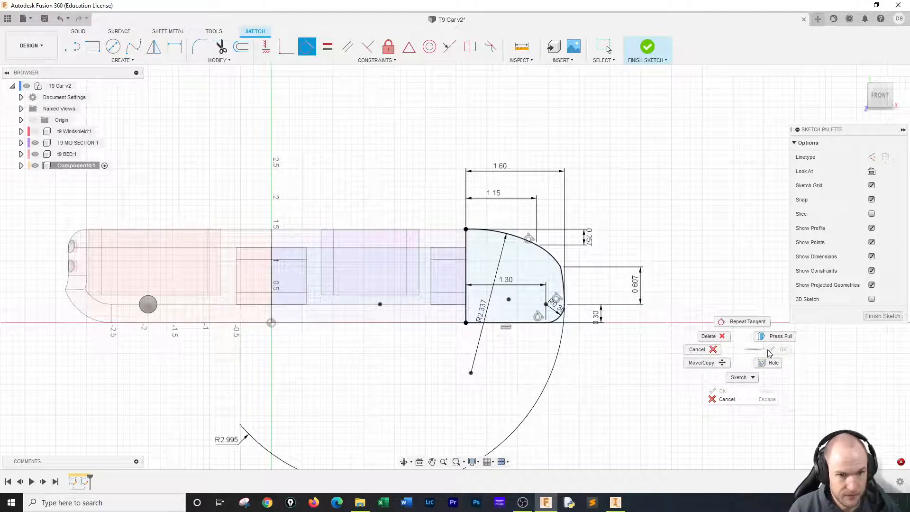
click(697, 350)
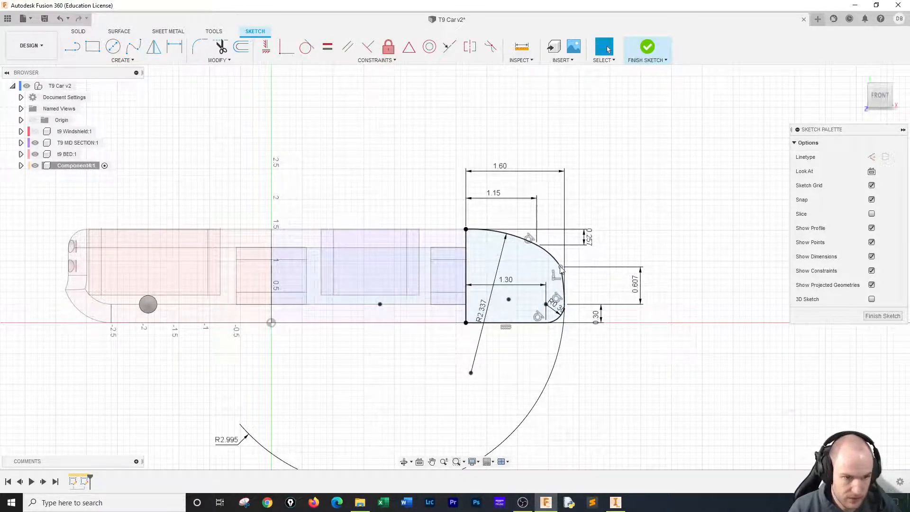
Check the junction of the connecting arc and the side arc, and finish the side profile sketch
scroll(561, 269, up, 6)
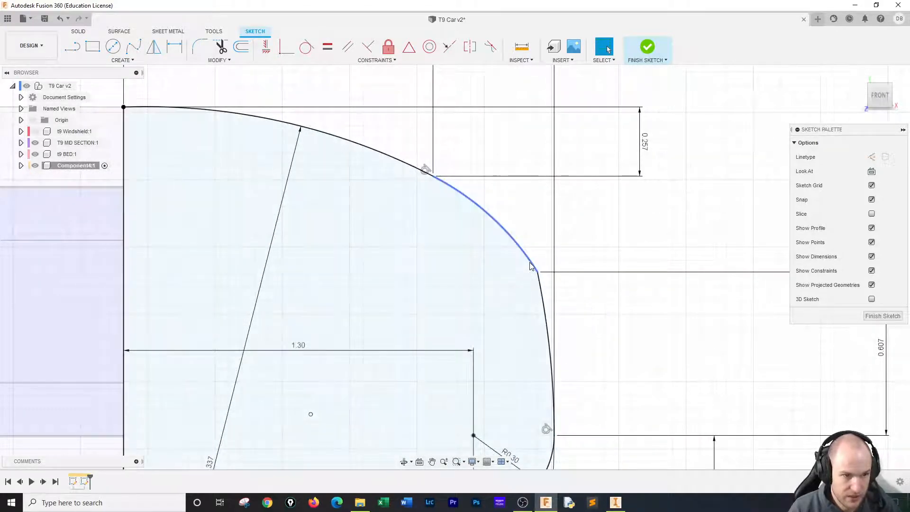
click(531, 267)
click(459, 277)
scroll(466, 280, down, 3)
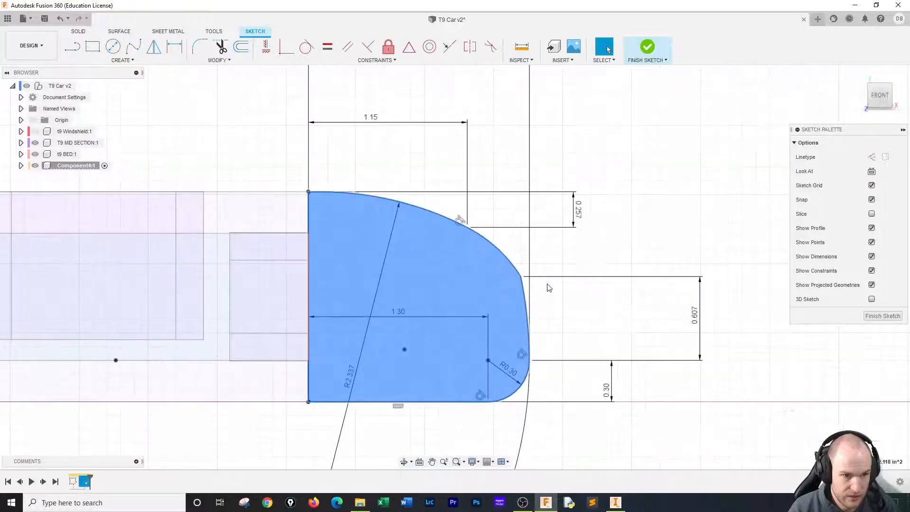
click(592, 250)
click(648, 47)
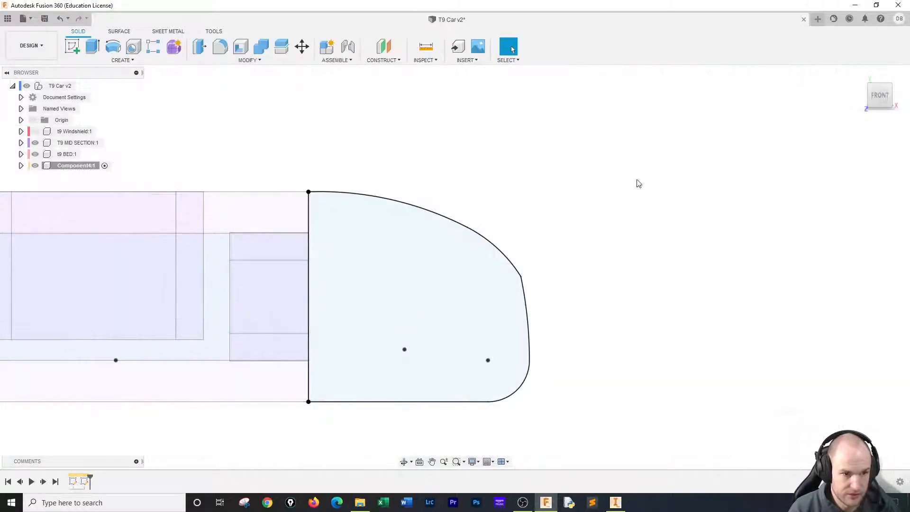
Extrude the closed side profile -3.17 in across the car's width as a new body
click(860, 74)
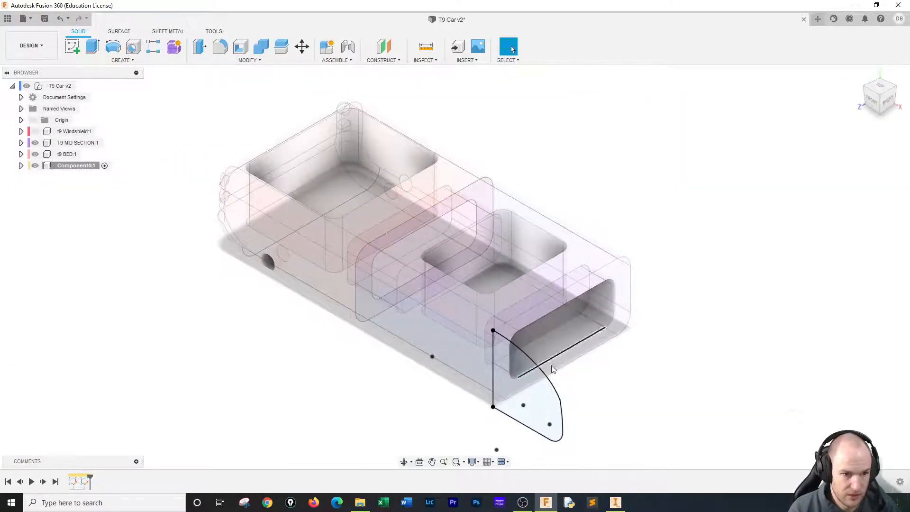
click(93, 46)
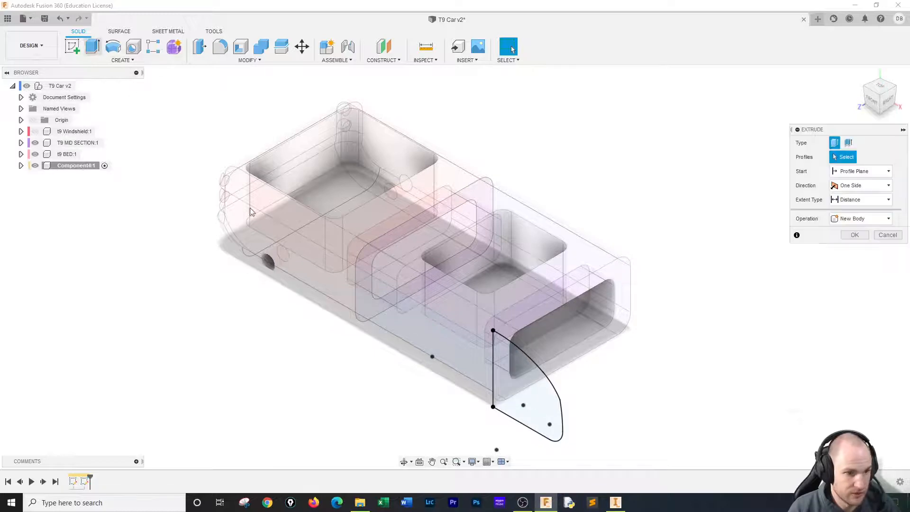
click(524, 386)
drag(599, 372, 604, 373)
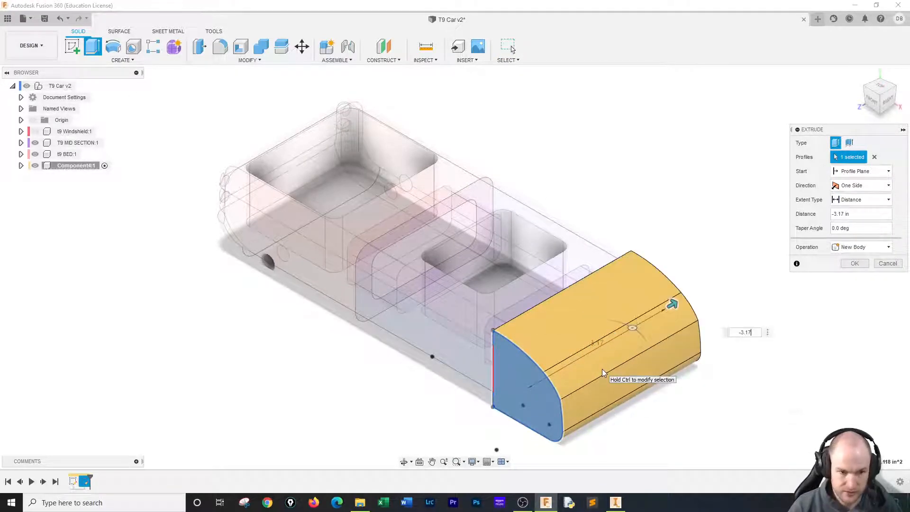
key(Return)
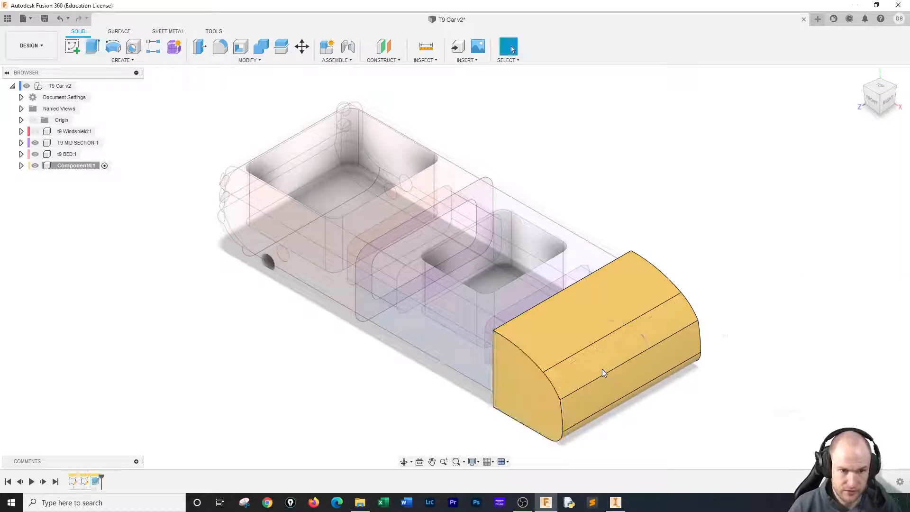
Fillet the curved, outer and bottom edges on both sides of the end section with a 0.3 in radius
click(220, 46)
click(516, 346)
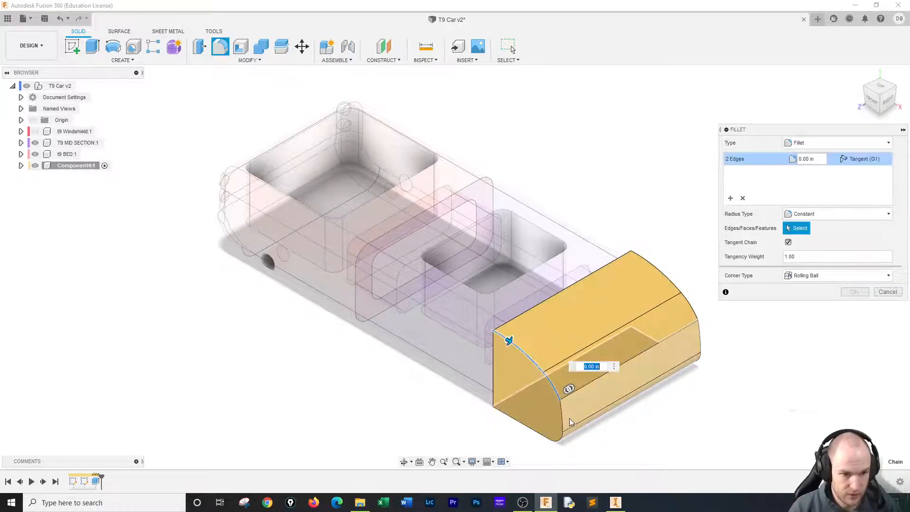
click(563, 423)
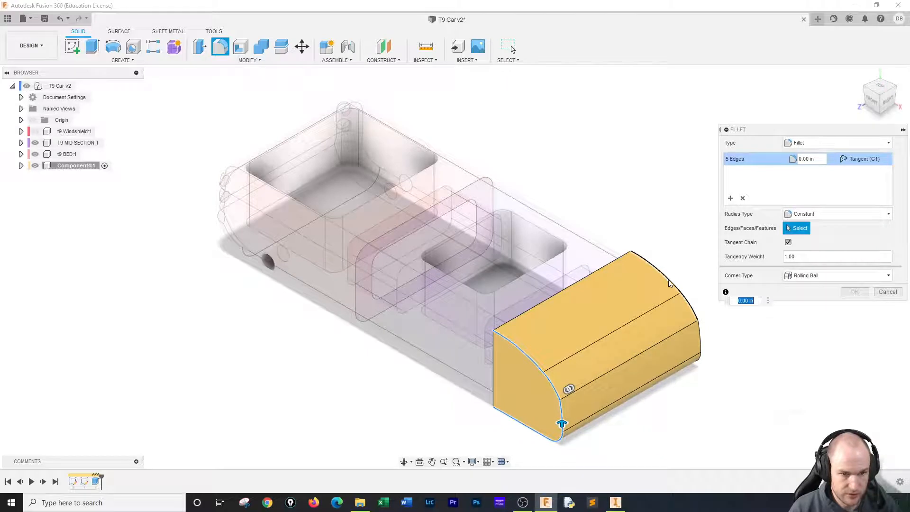
click(702, 345)
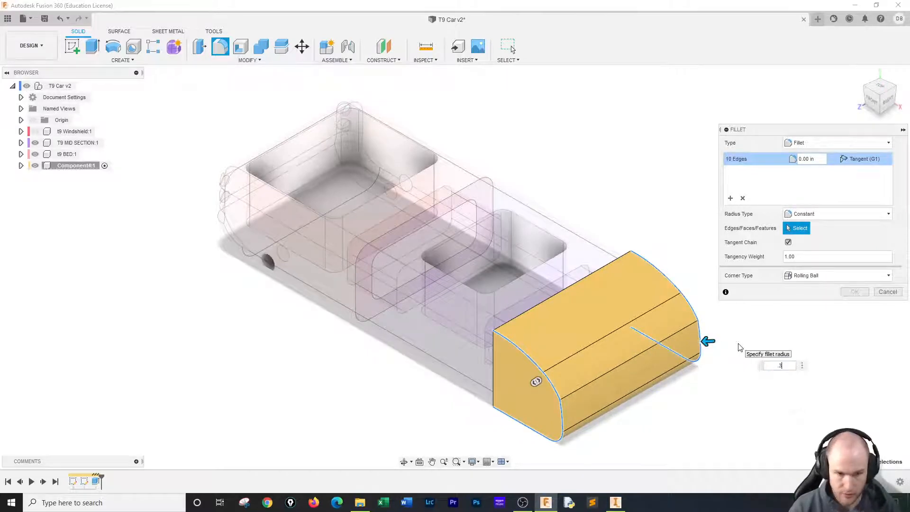
key(Return)
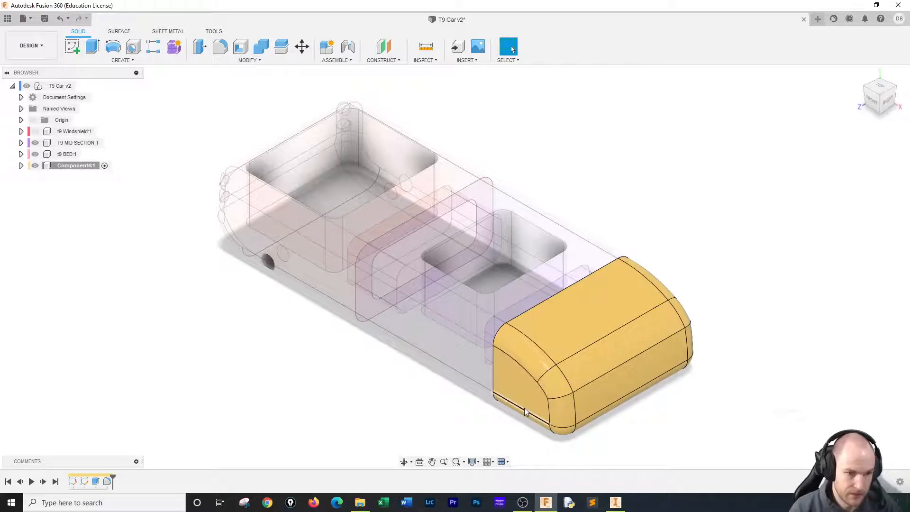
Start a sketch on the end face surrounding the rectangular opening, where the mid section meets the end section
click(865, 87)
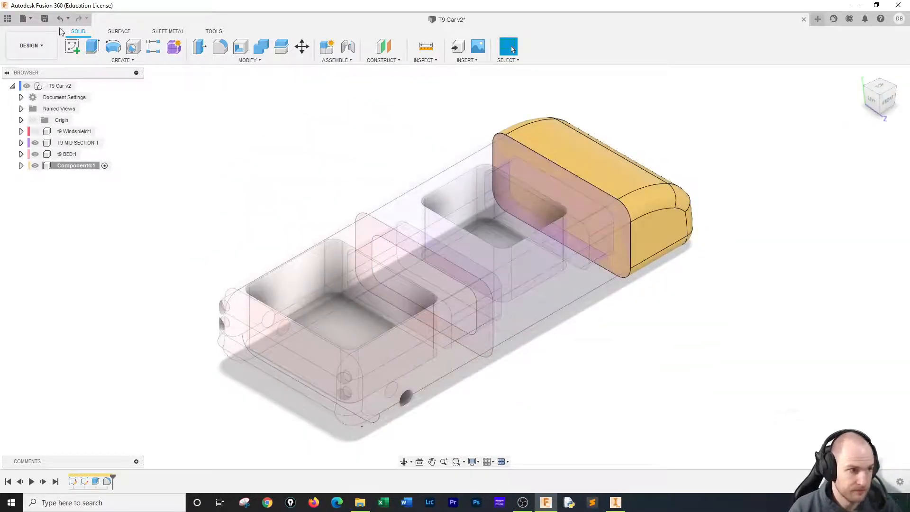
click(72, 46)
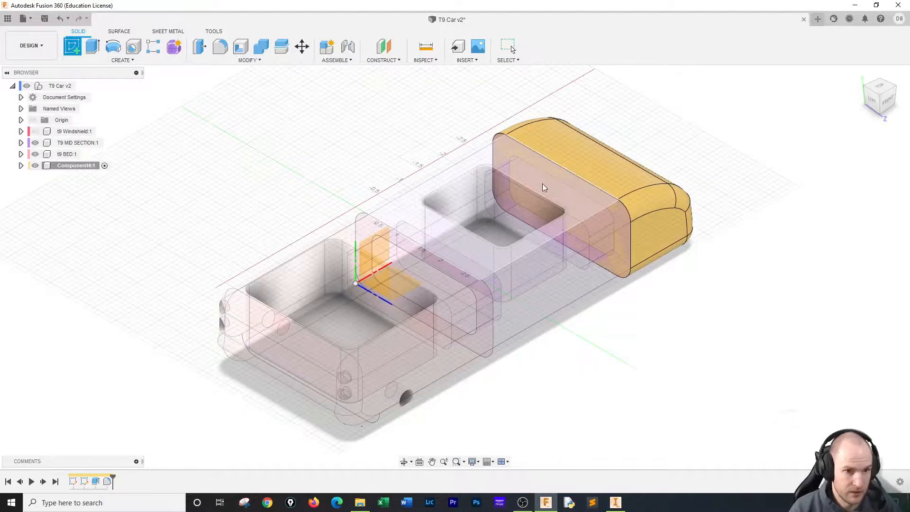
click(620, 227)
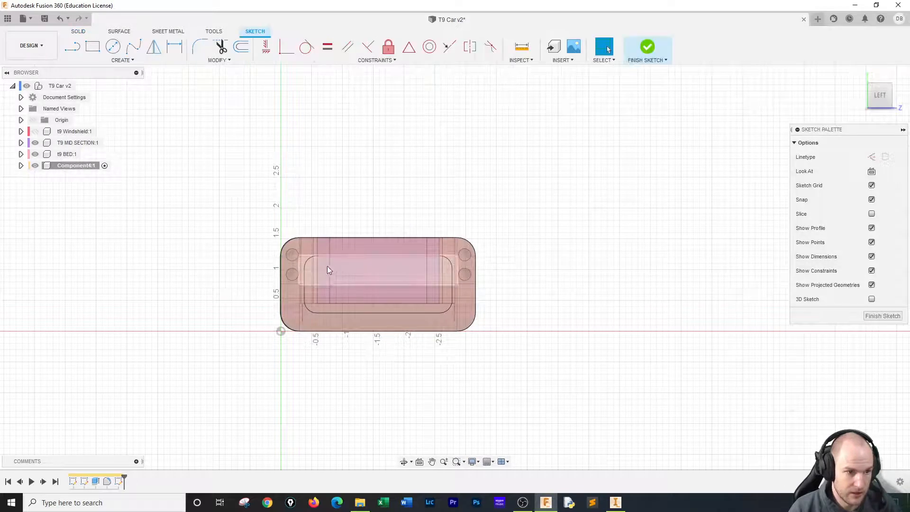
Go through the segments of the opening's rounded rectangular outline, and finish the sketch
click(123, 61)
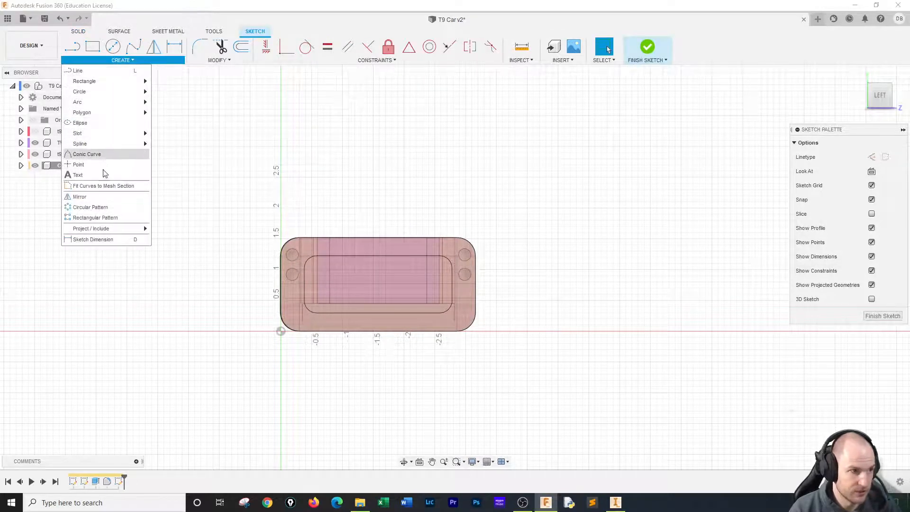
mouse_move(100, 233)
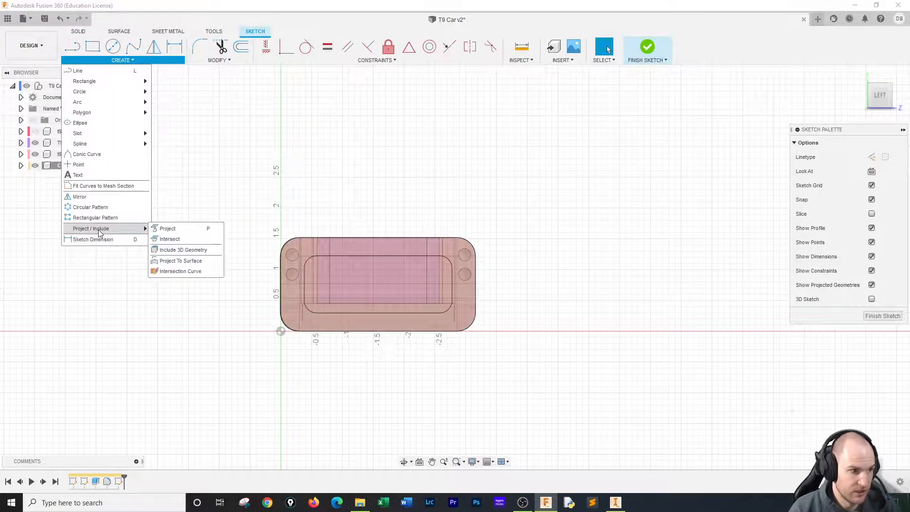
click(429, 257)
click(448, 259)
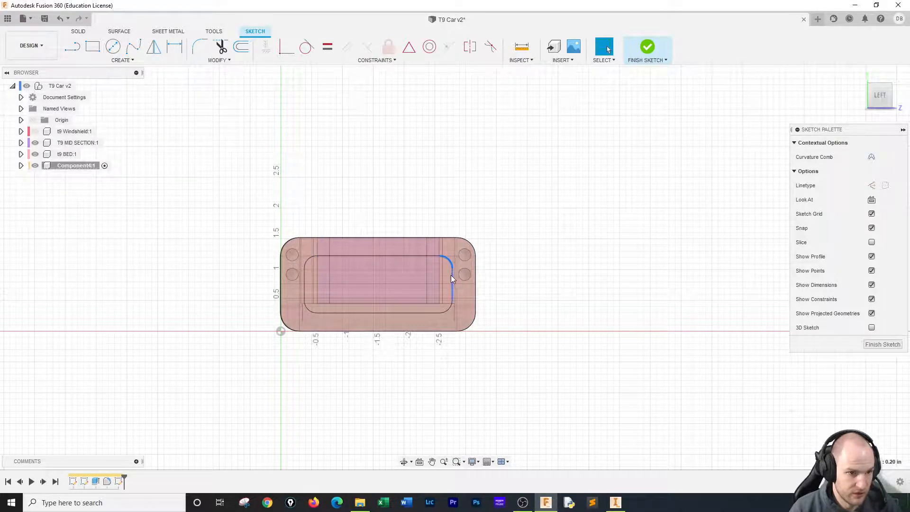
click(452, 276)
click(448, 308)
click(428, 313)
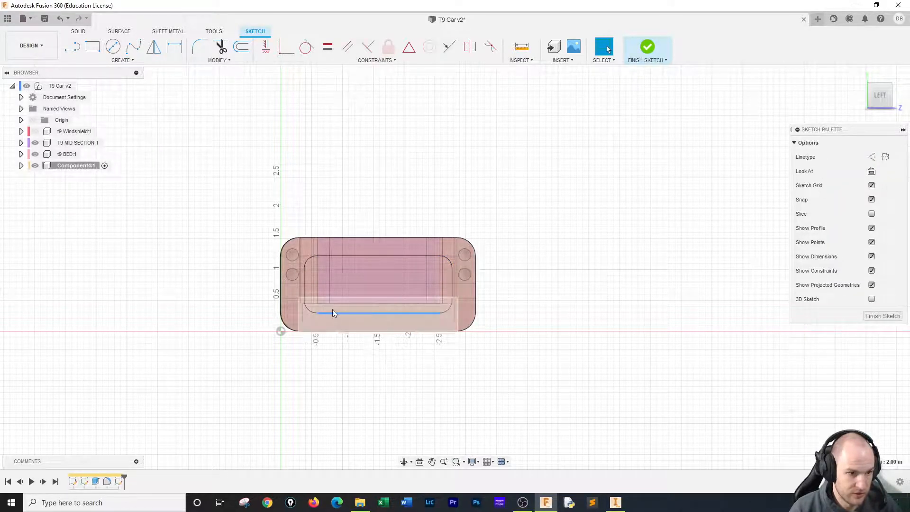
click(309, 309)
click(305, 275)
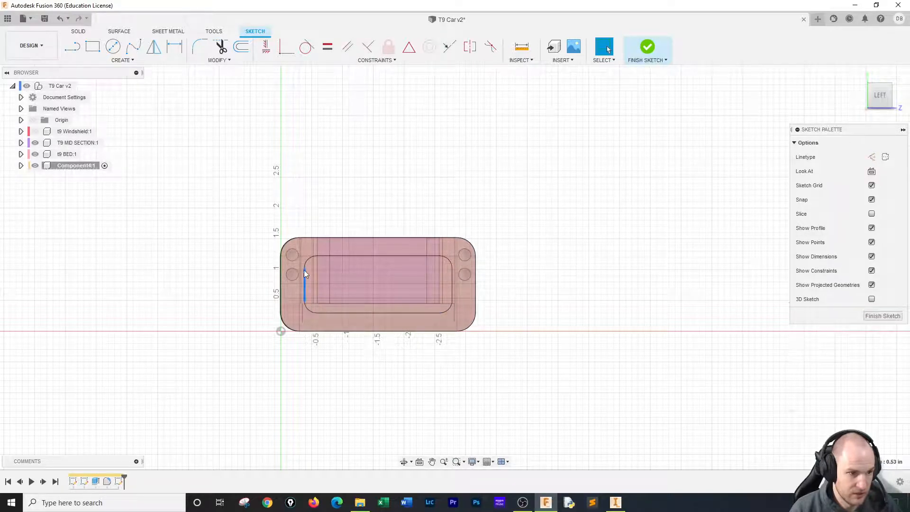
click(307, 263)
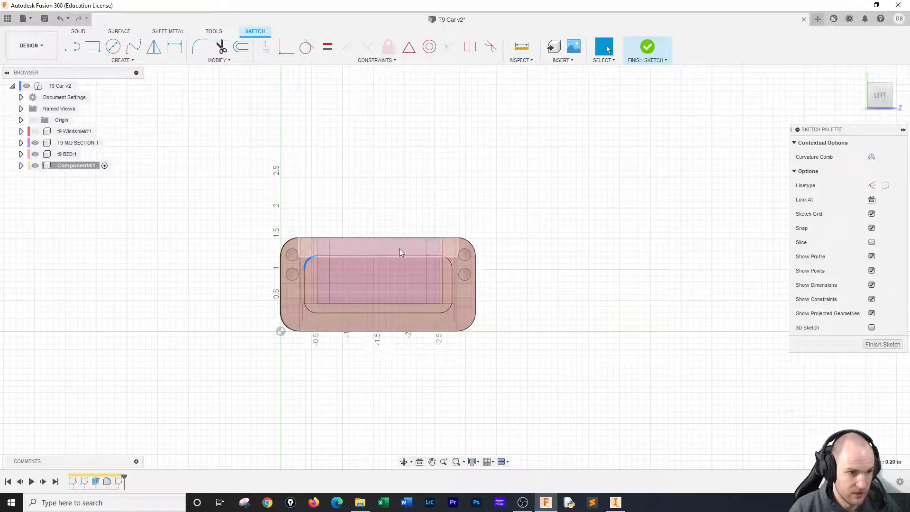
click(369, 257)
click(641, 51)
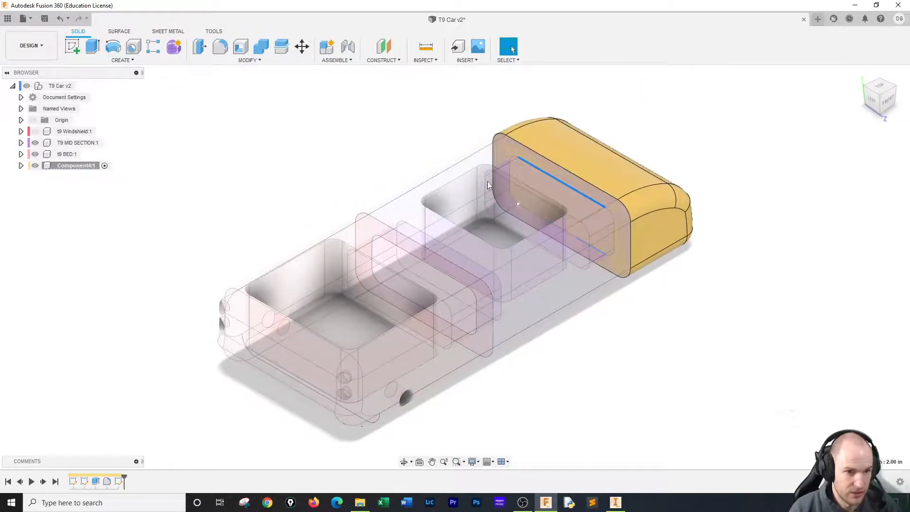
Hide the bed and mid section, and cut the rounded rectangular profile 0.57 in deep into the end section
click(92, 46)
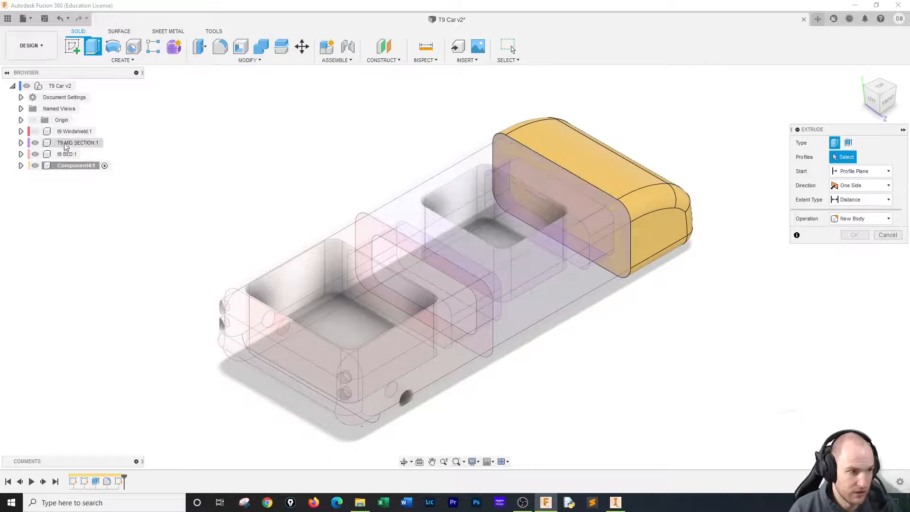
click(35, 154)
click(36, 143)
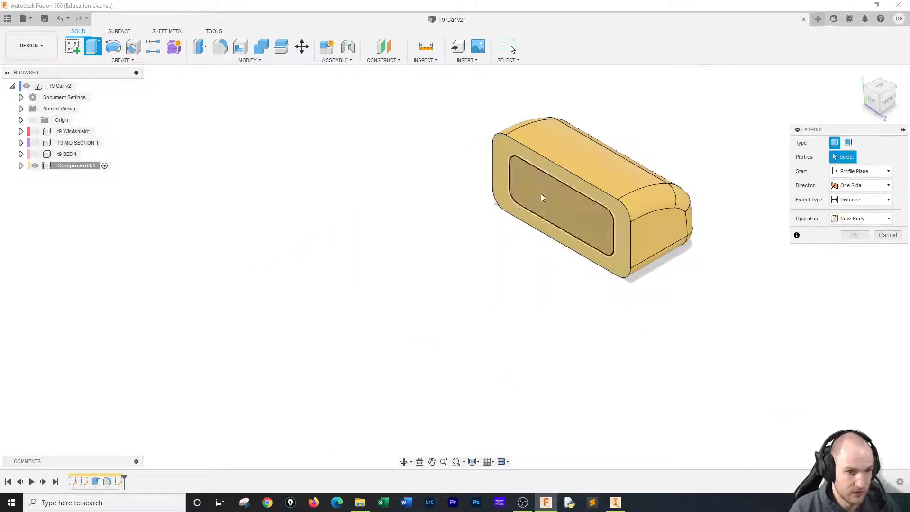
click(529, 198)
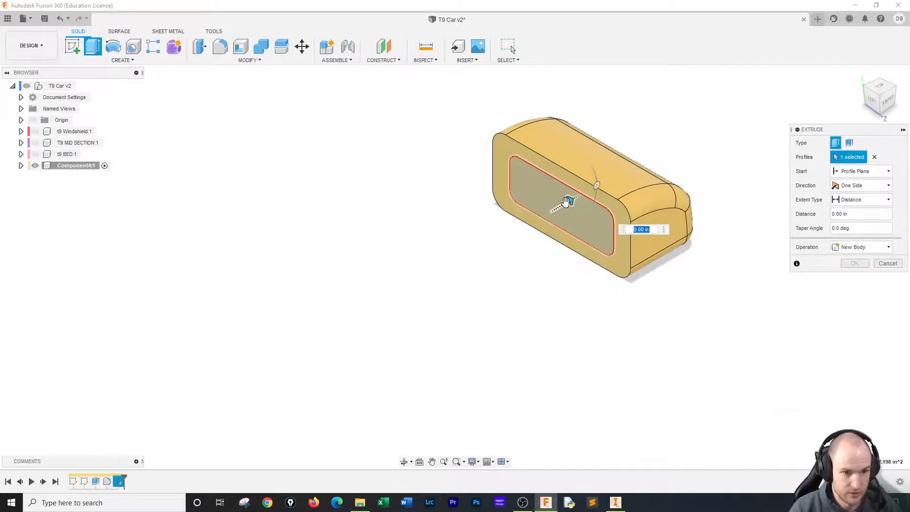
drag(568, 201, 593, 198)
key(alt+Tab)
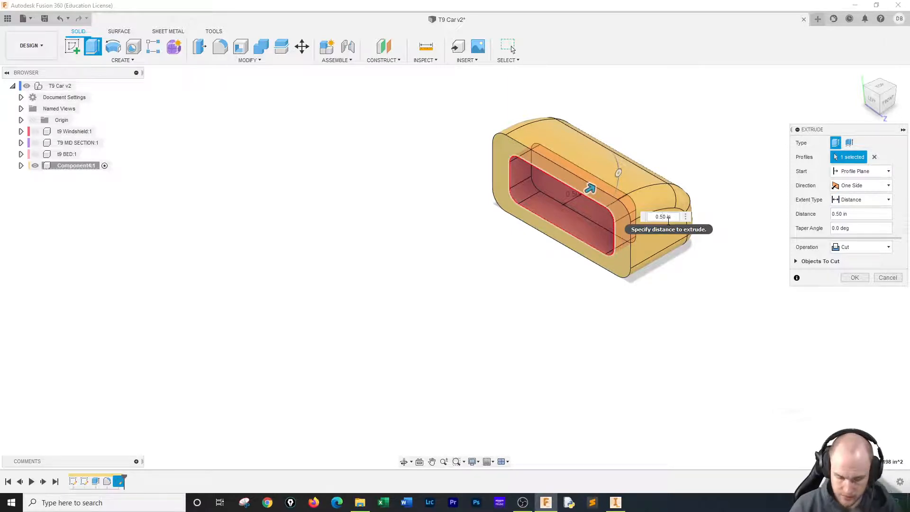
key(Return)
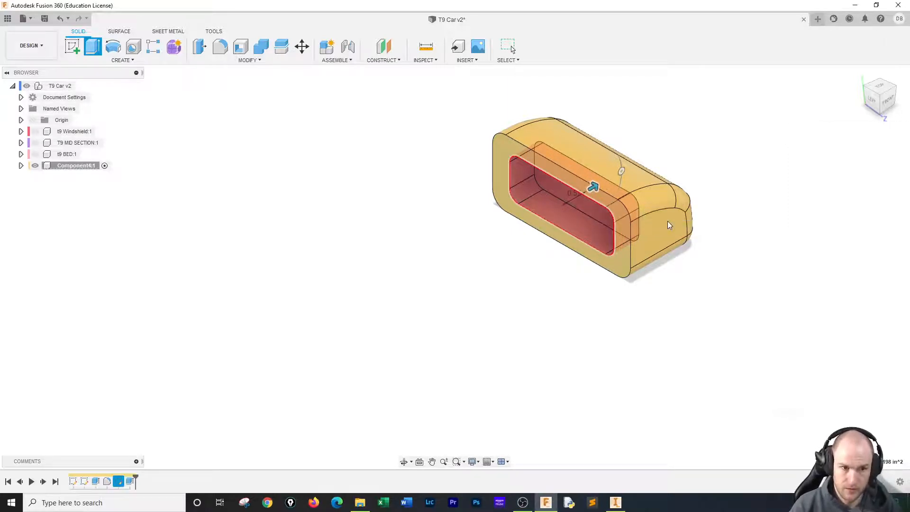
click(512, 48)
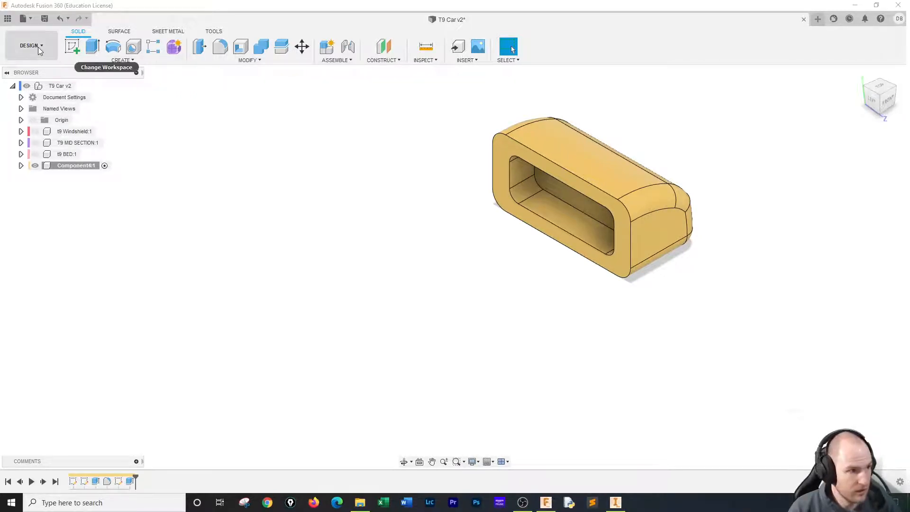
Create a construction plane offset -1.57 in from the end section's flat face around the pocket
click(73, 47)
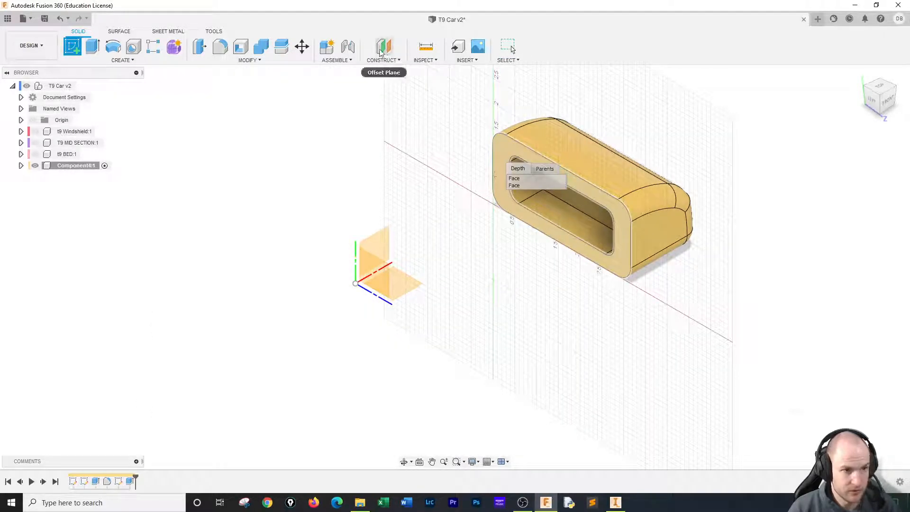
click(384, 46)
click(505, 157)
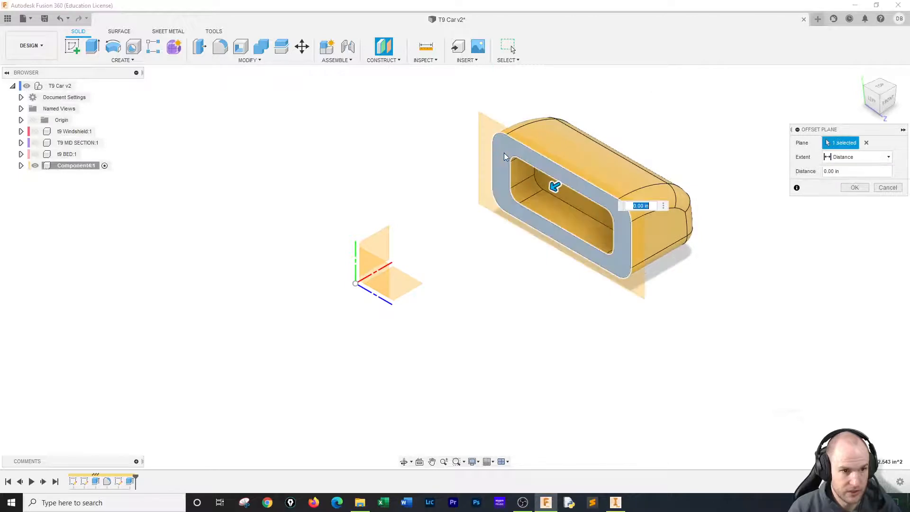
drag(552, 187, 582, 172)
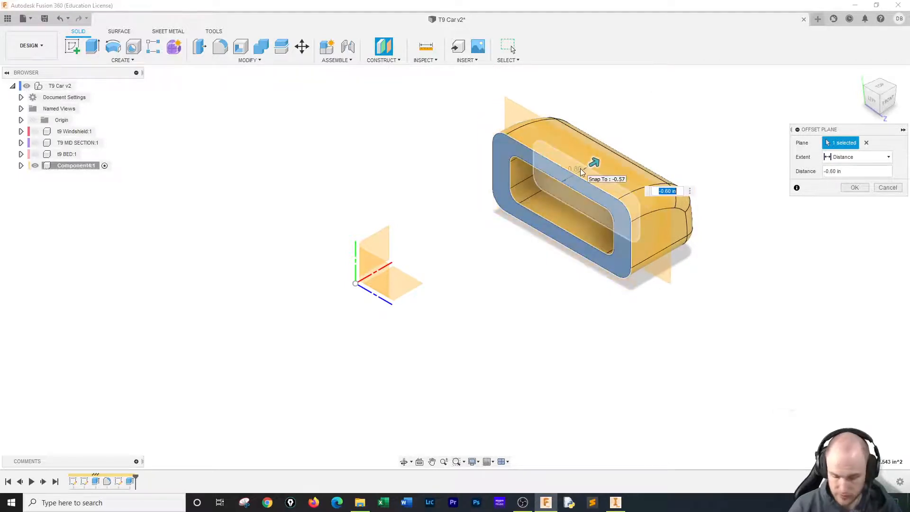
text(-1.57)
key(Return)
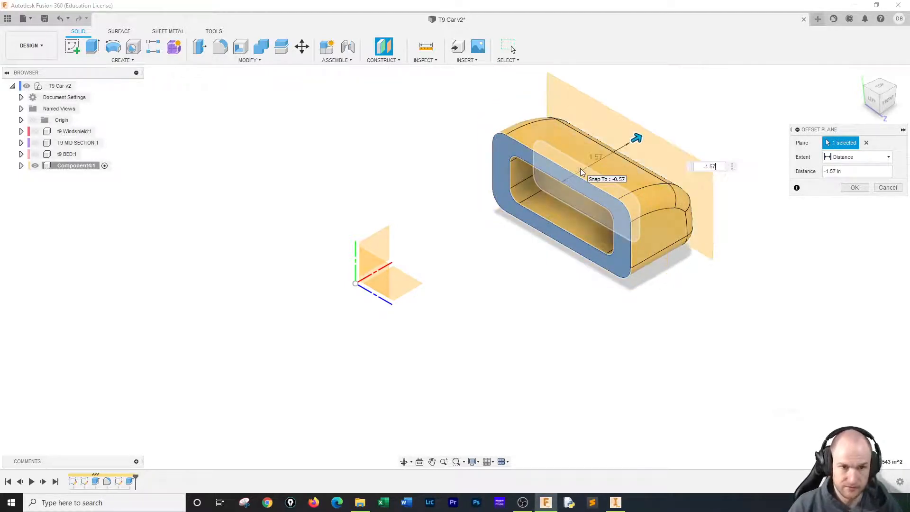
click(898, 93)
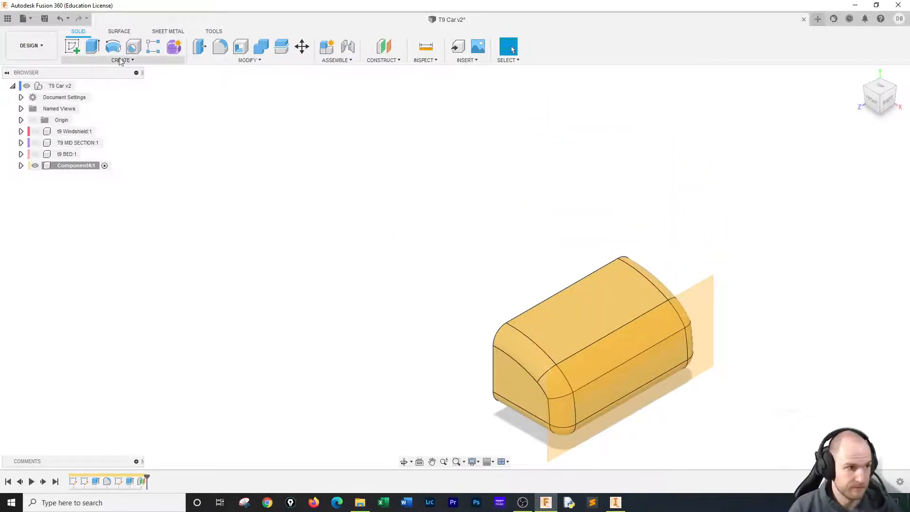
Sketch on the offset plane and project the end section's narrow upper face and the vertices on both sides of it
click(72, 46)
click(695, 293)
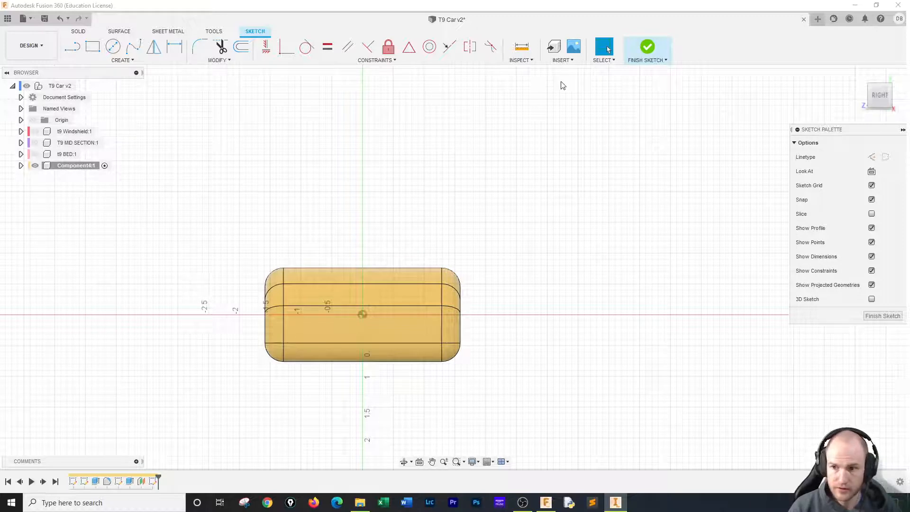
click(102, 60)
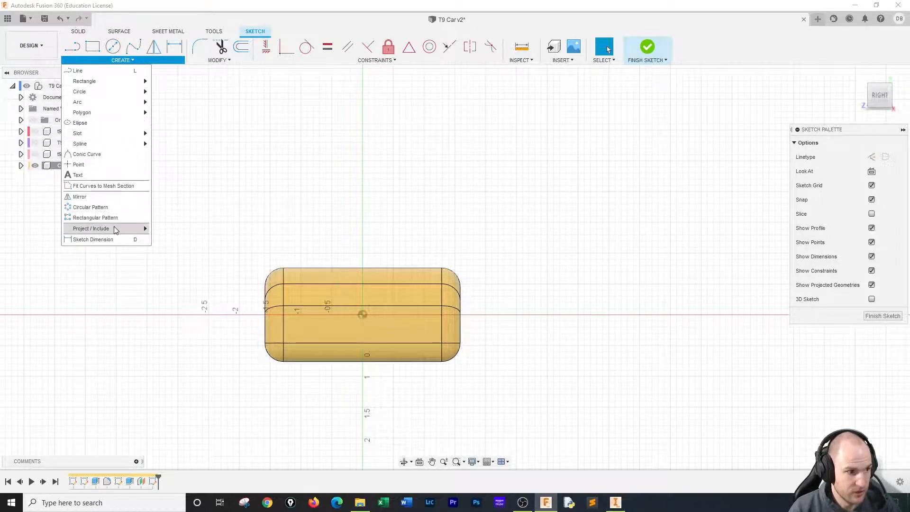
mouse_move(114, 229)
click(163, 229)
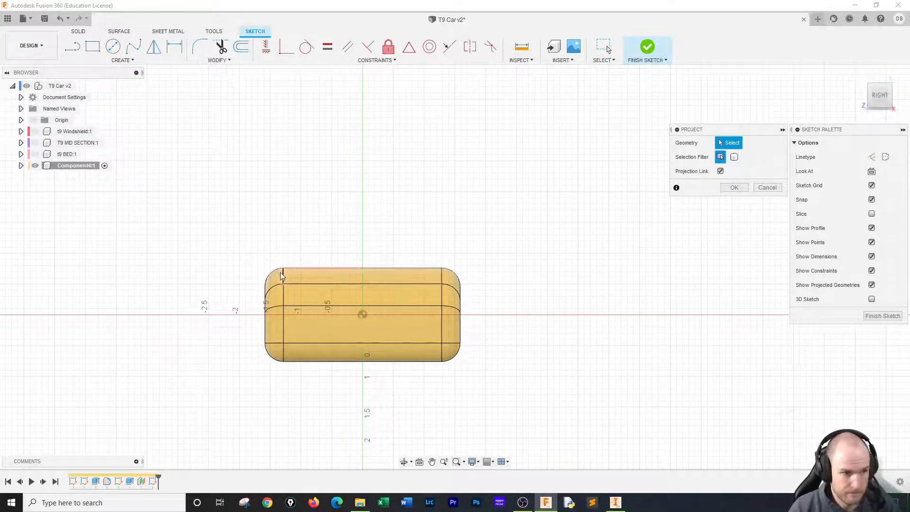
click(265, 293)
click(330, 274)
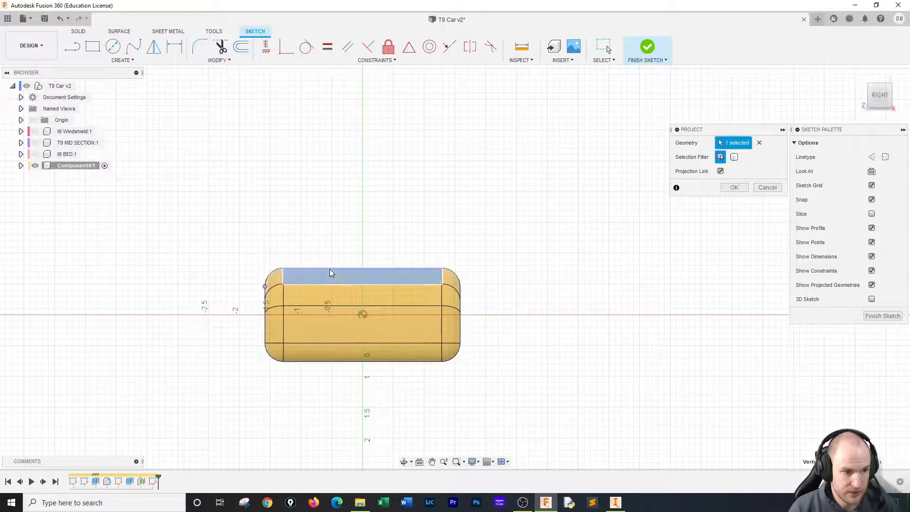
click(462, 291)
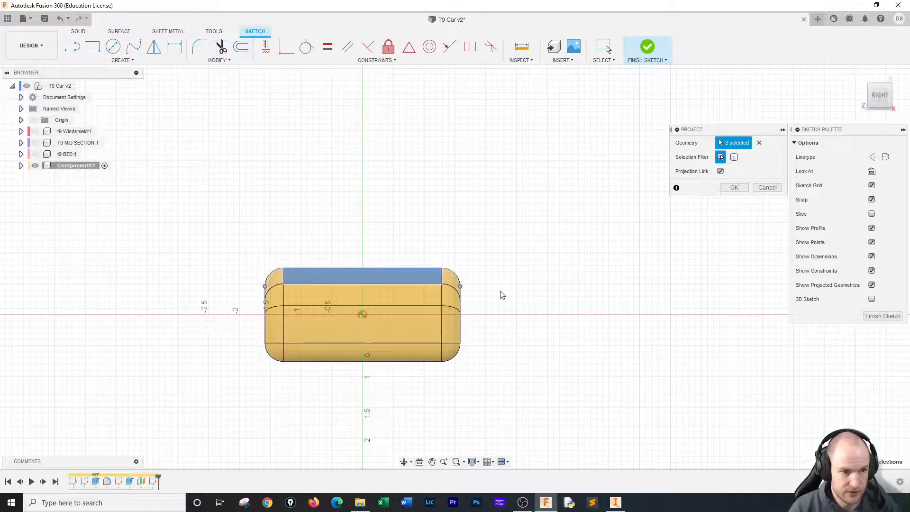
click(734, 188)
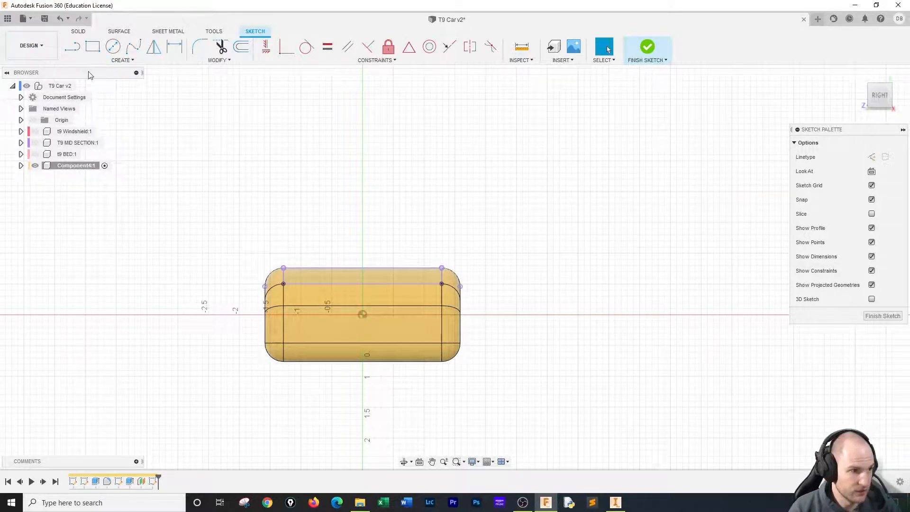
Place four sketch points in a row inside the projected narrow face, two near each end
click(119, 60)
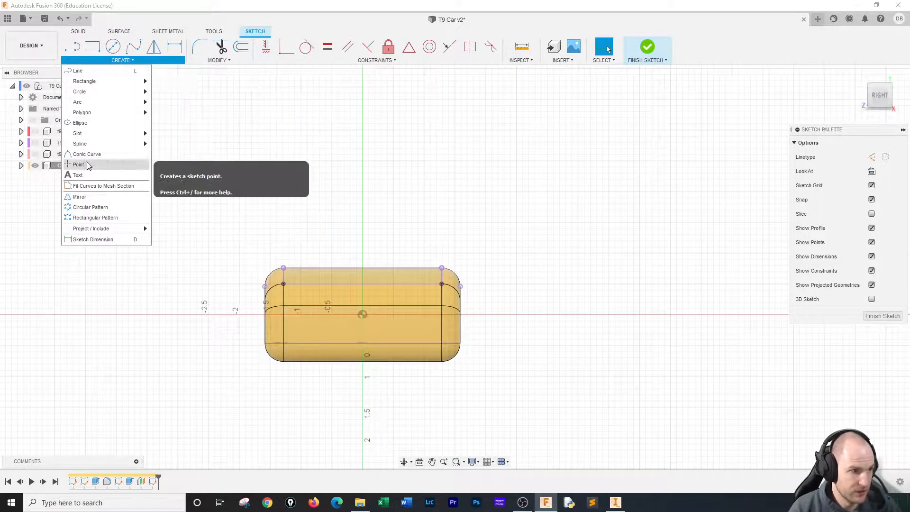
click(78, 165)
click(290, 279)
click(308, 279)
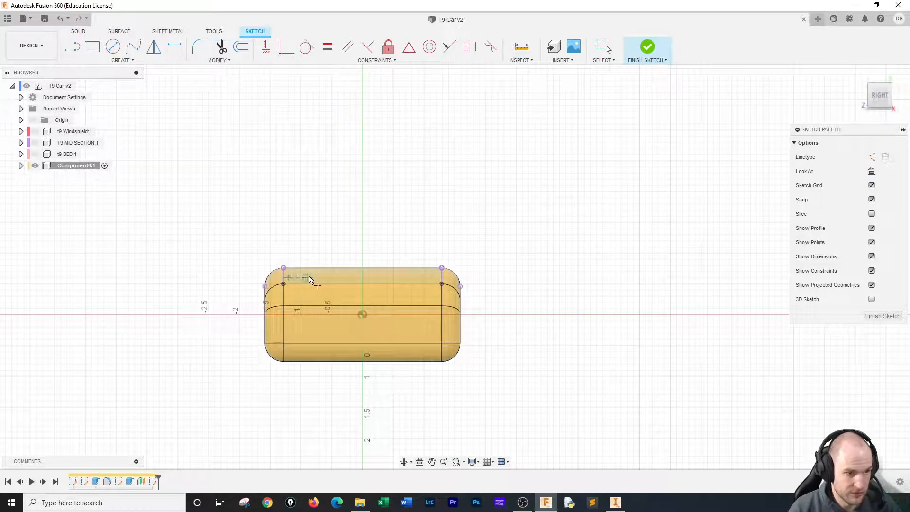
click(418, 279)
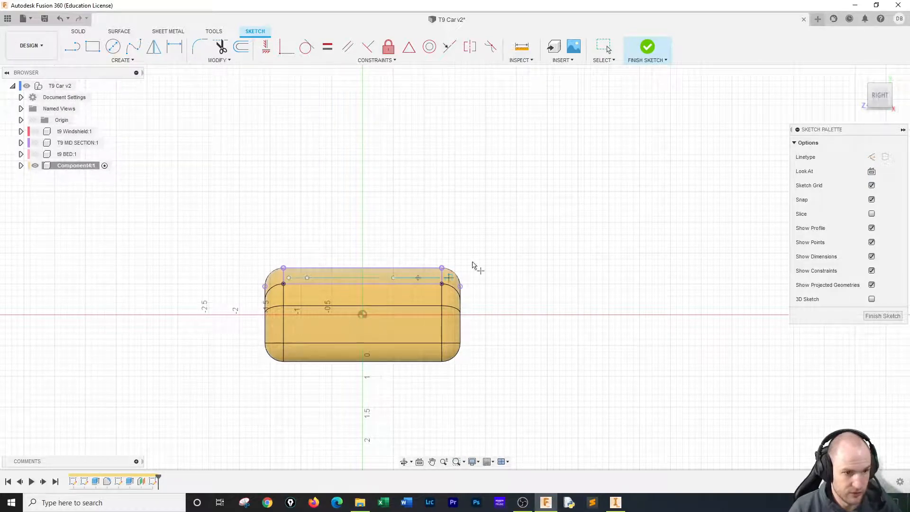
key(Escape)
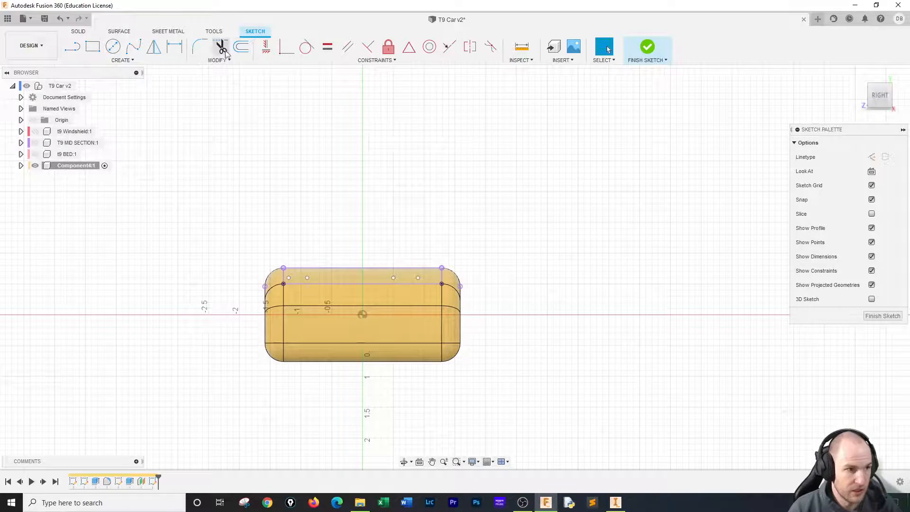
Dimension the leftmost sketch point 0.18 in below the projected upper edge
click(175, 47)
click(288, 279)
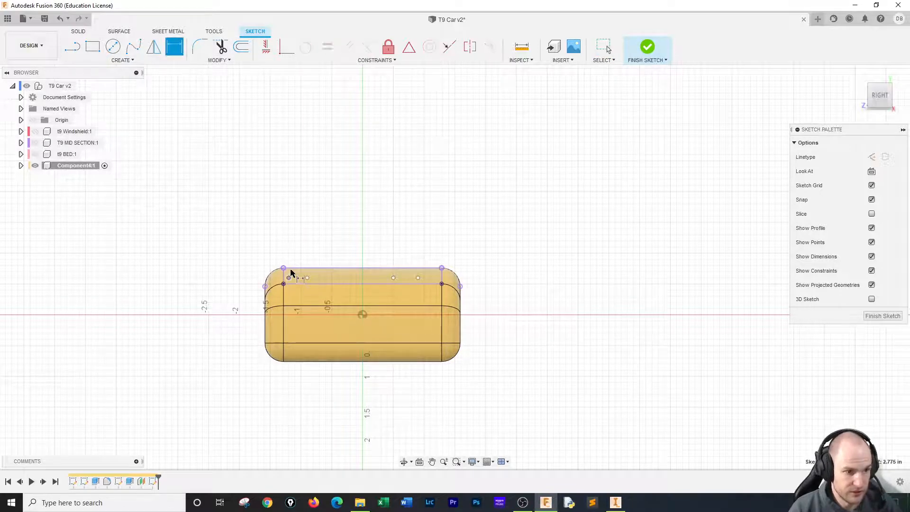
click(289, 268)
click(213, 256)
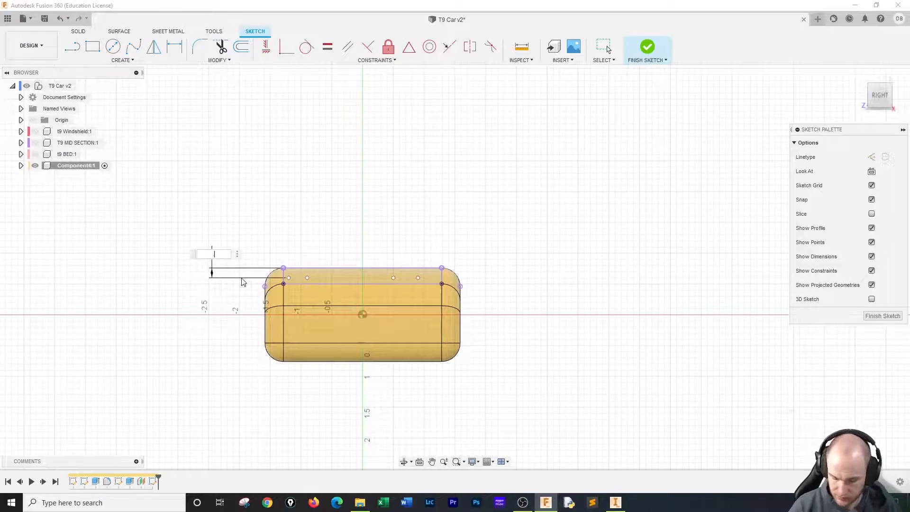
text(0.18)
key(Return)
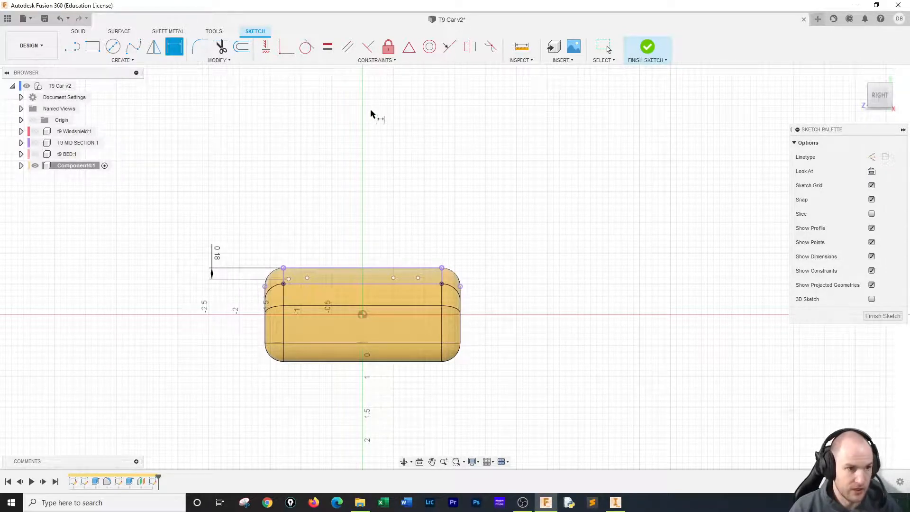
Align all four sketch points in one row with horizontal constraints
click(266, 46)
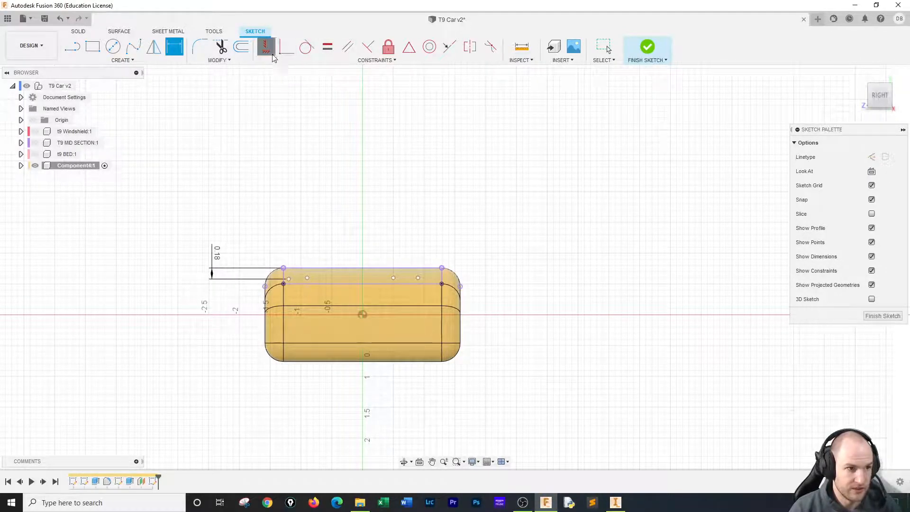
click(289, 279)
click(307, 278)
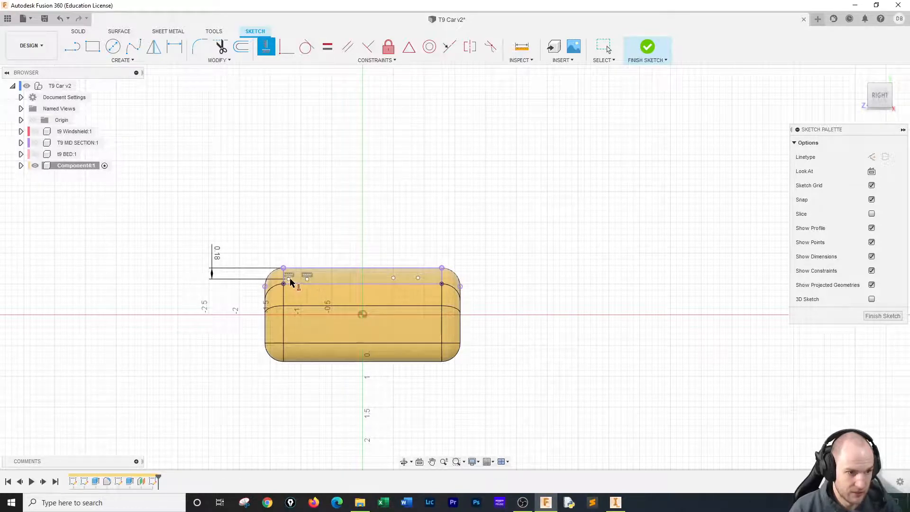
click(394, 278)
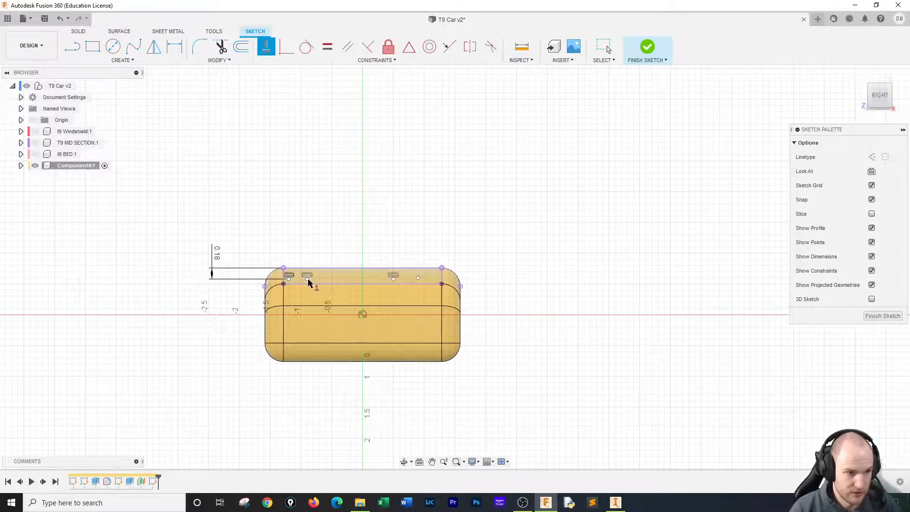
click(308, 280)
click(419, 279)
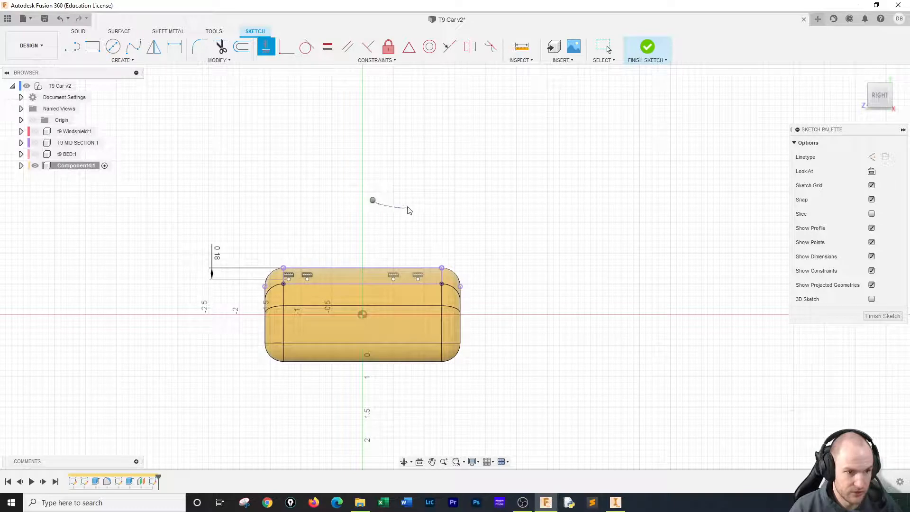
Dimension the leftmost sketch point 0.31 in horizontally from the projected vertex on the left side
key(d)
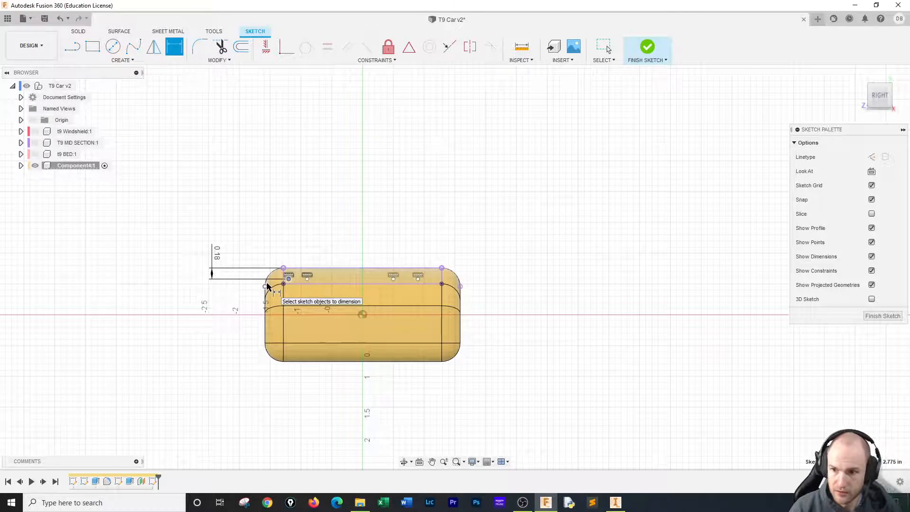
click(265, 286)
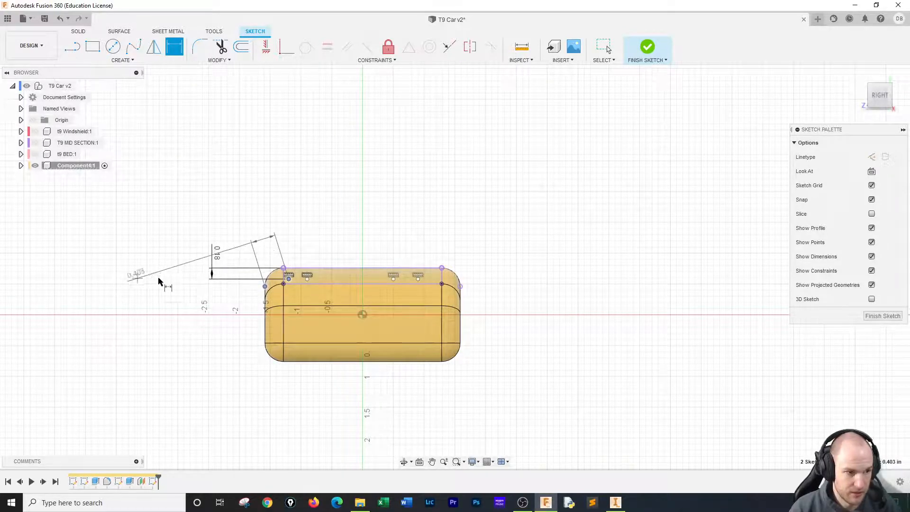
key(Escape)
key(Escape)
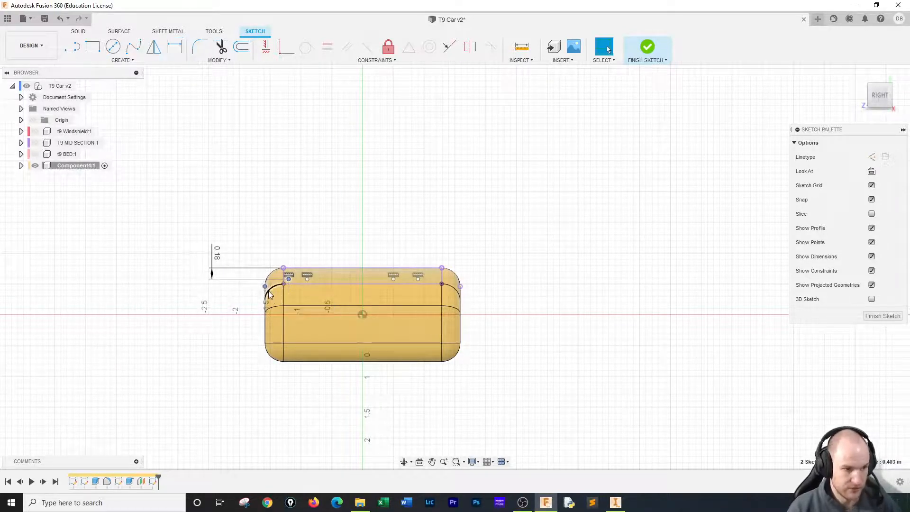
click(175, 46)
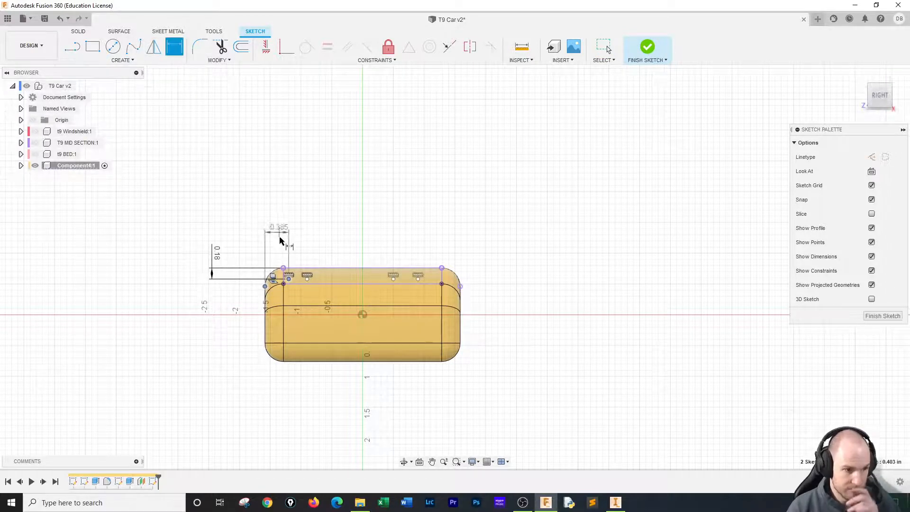
click(280, 211)
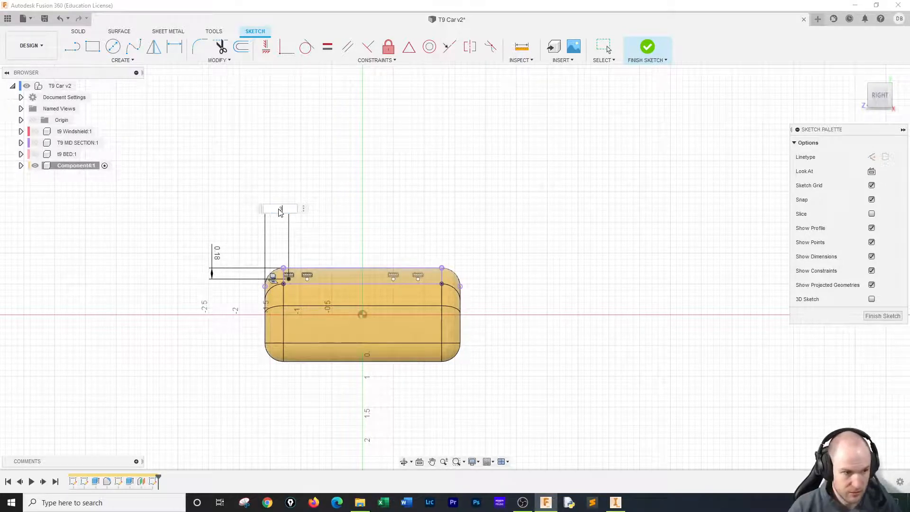
text(.31)
key(Return)
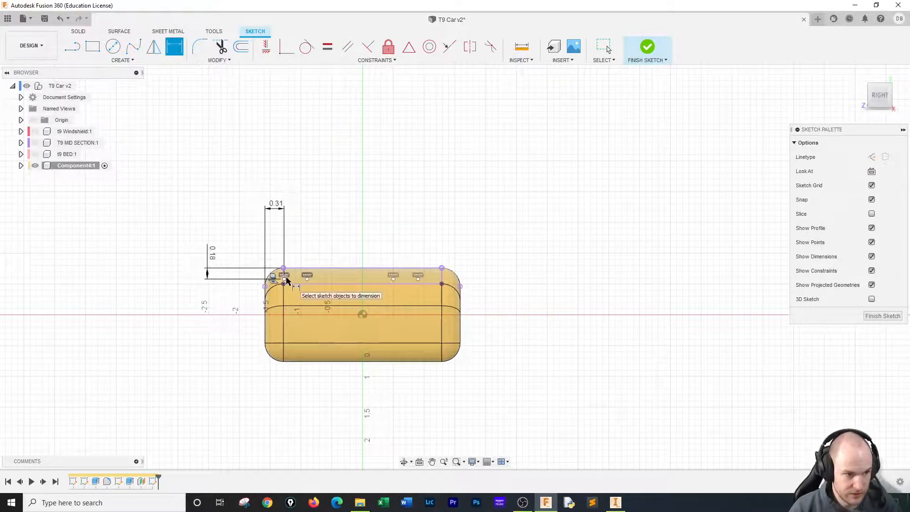
Dimension the second sketch point from the left 0.27 in from the leftmost one
click(307, 279)
click(309, 239)
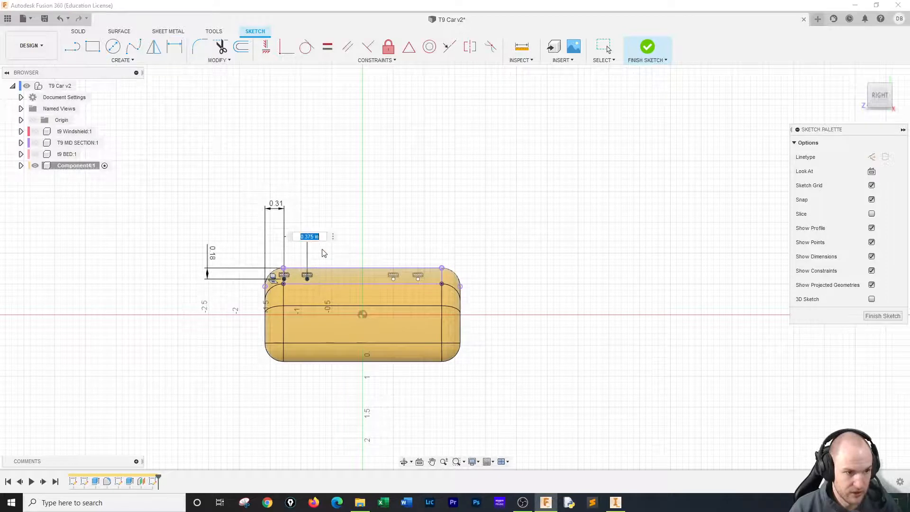
text(.27)
key(Return)
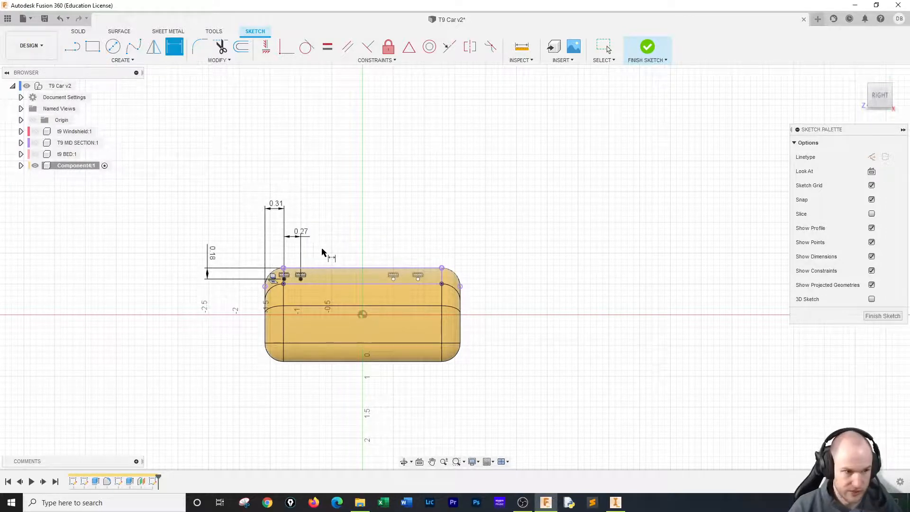
Dimension the rightmost sketch point 0.31 in horizontally from the projected vertex on the right side
click(419, 279)
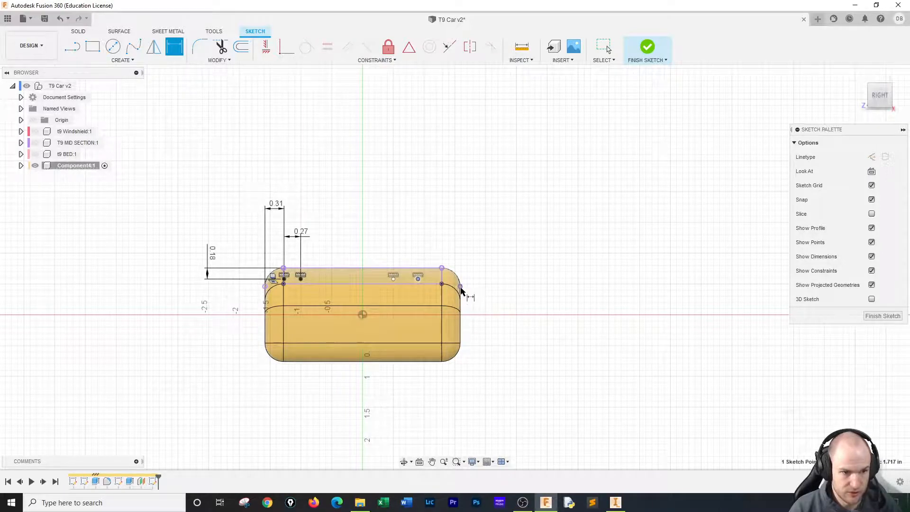
click(461, 287)
click(457, 235)
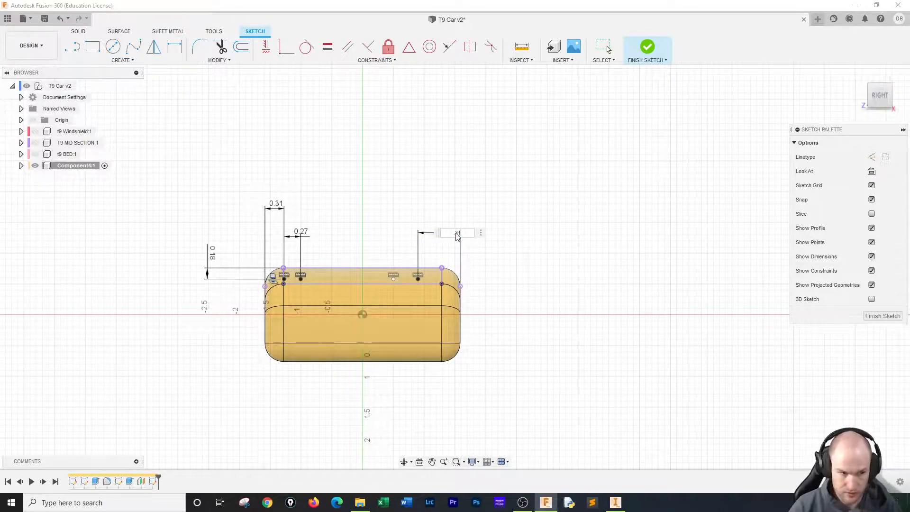
text(.31)
key(Return)
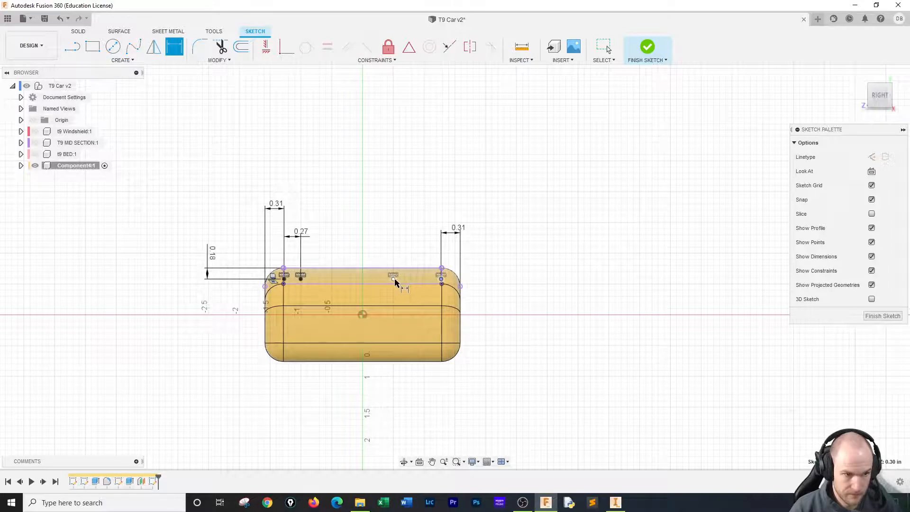
Dimension the third sketch point 0.27 in from the rightmost one, and finish the sketch
click(394, 279)
click(419, 243)
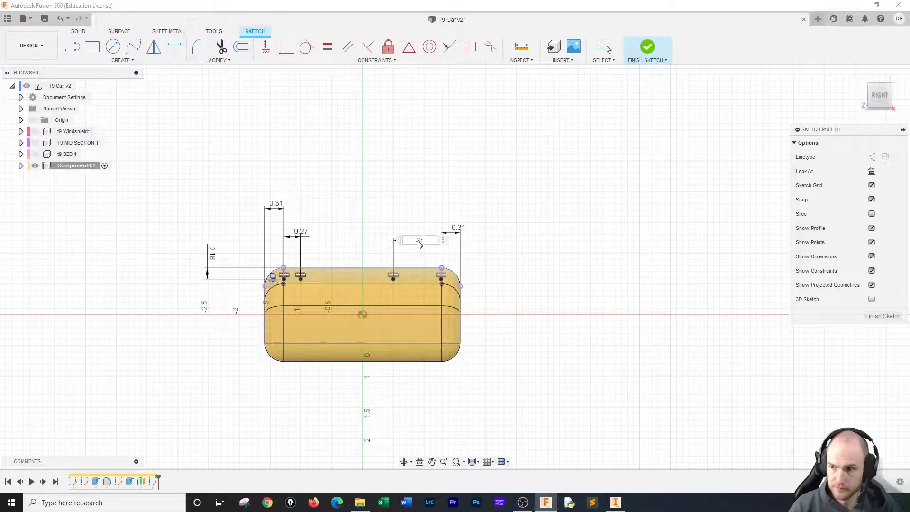
key(Return)
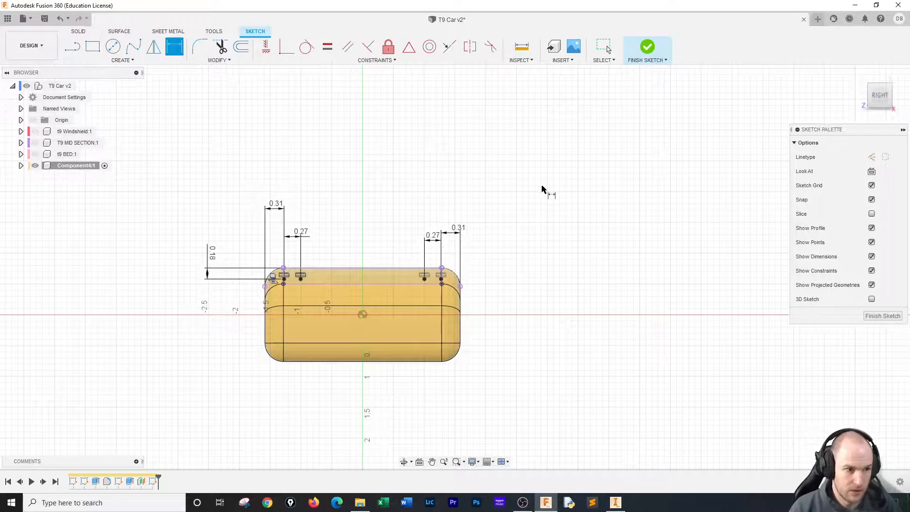
click(647, 47)
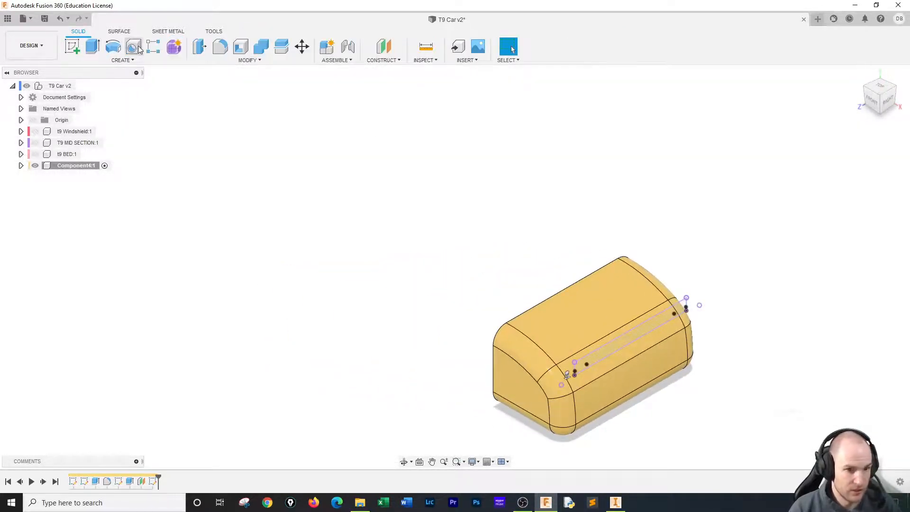
key(h)
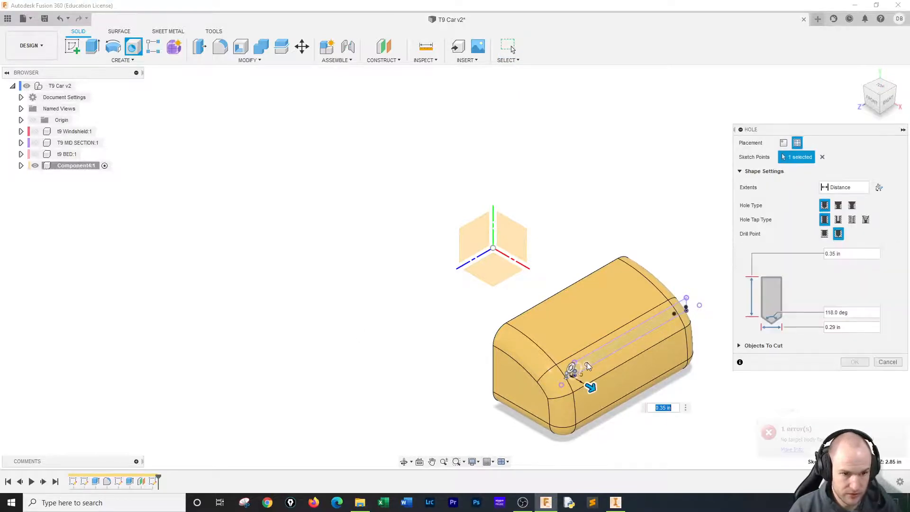
click(675, 314)
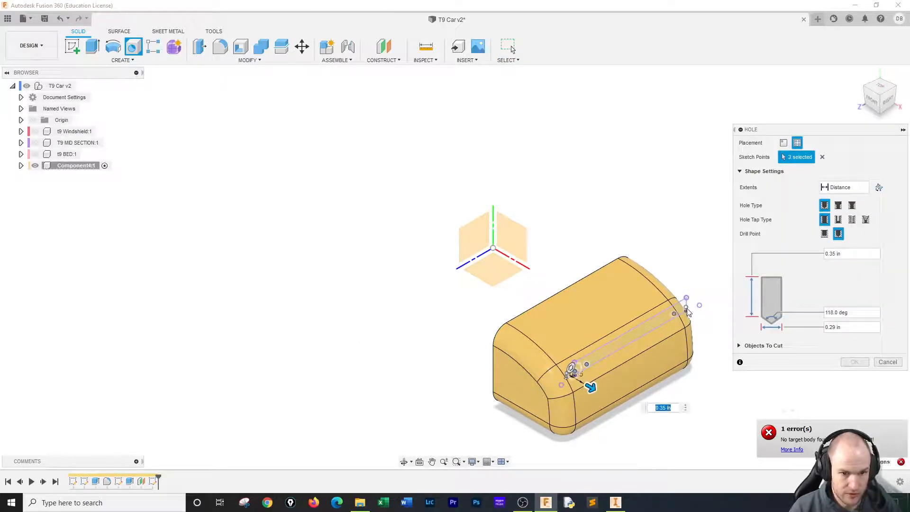
scroll(690, 311, up, 5)
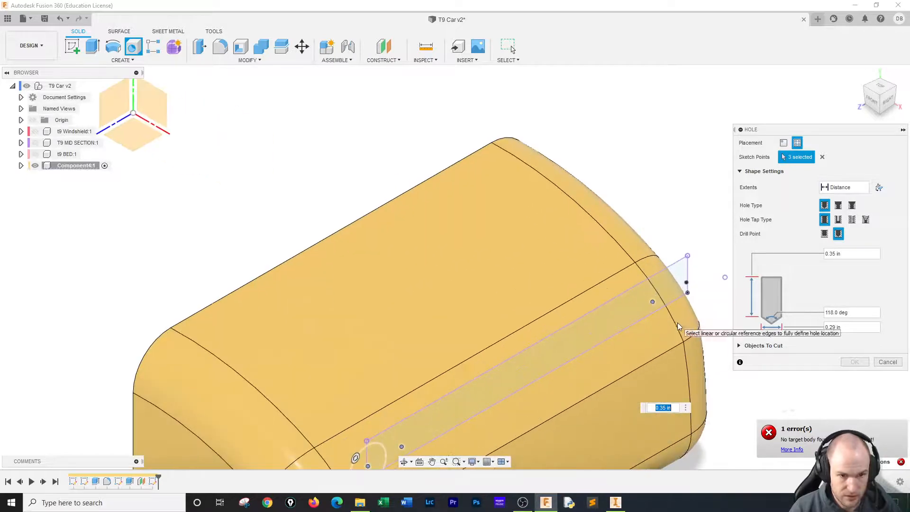
click(687, 283)
scroll(692, 292, down, 4)
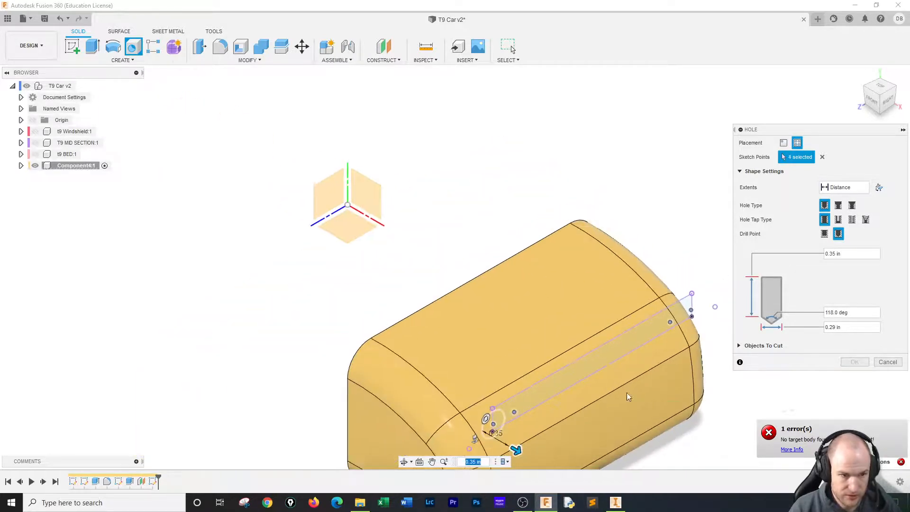
drag(521, 450, 430, 424)
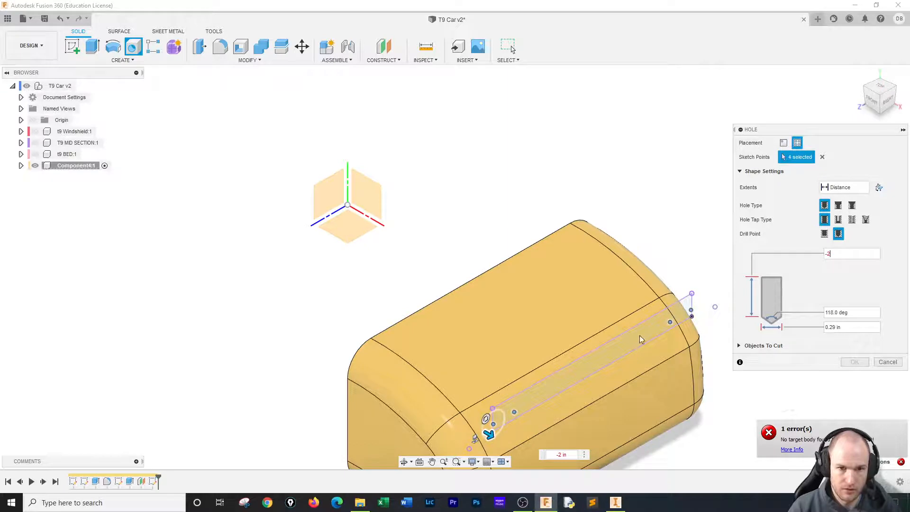
scroll(599, 331, down, 1)
middle_drag(549, 341, 524, 262)
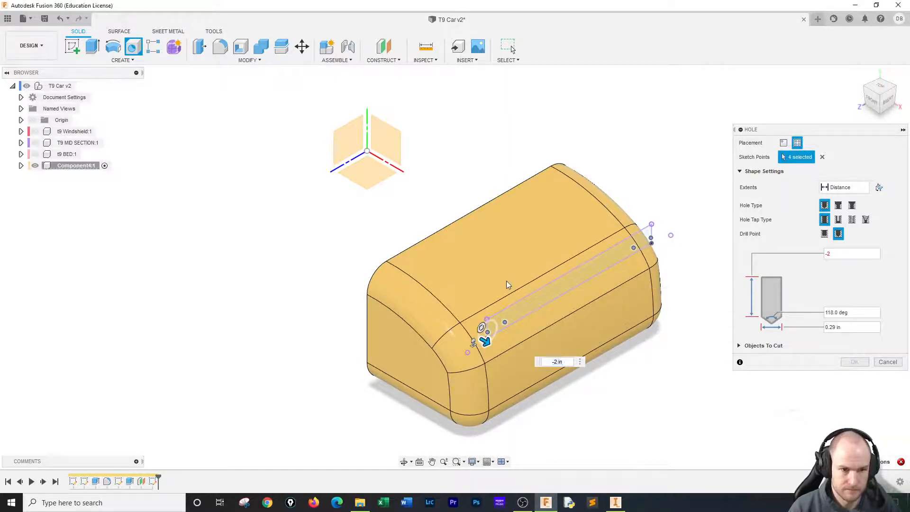
click(887, 362)
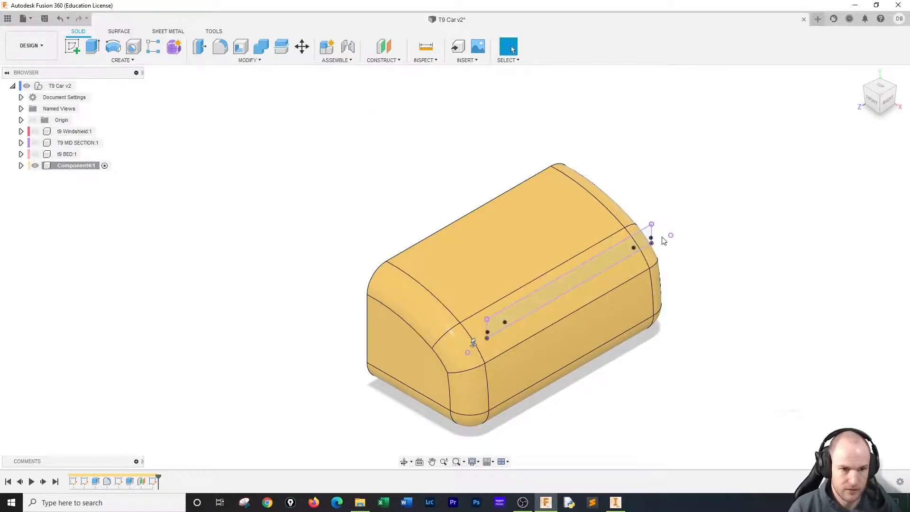
click(887, 99)
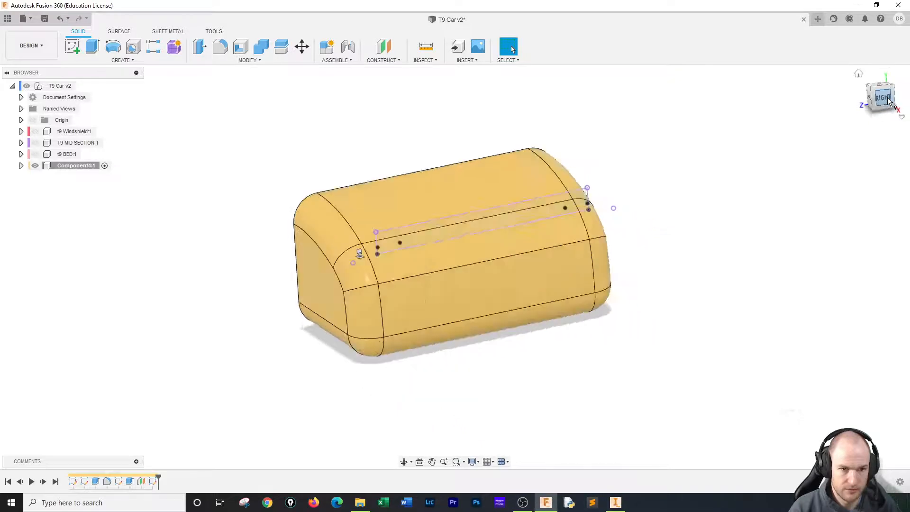
click(859, 74)
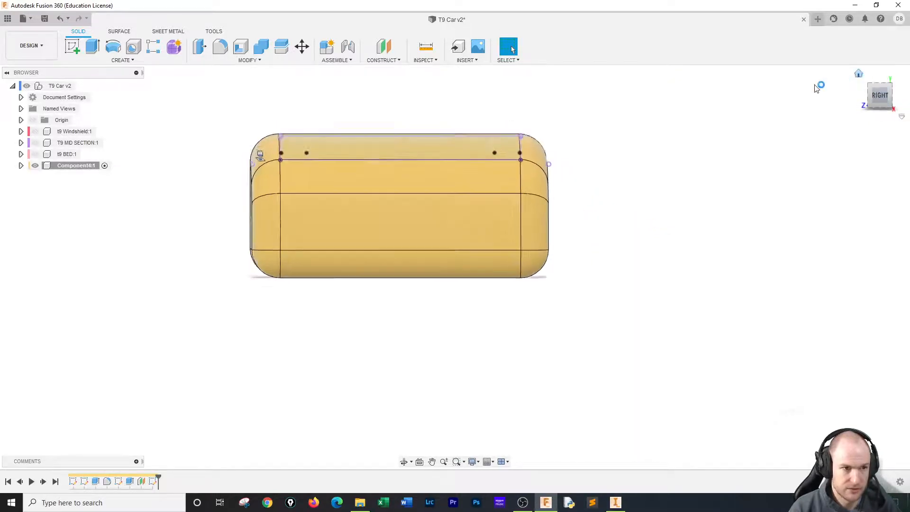
click(133, 46)
click(414, 308)
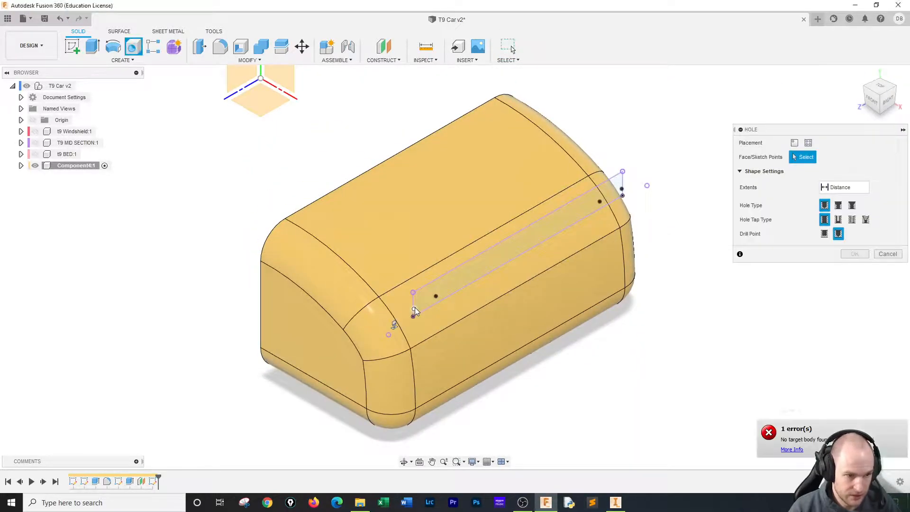
click(436, 298)
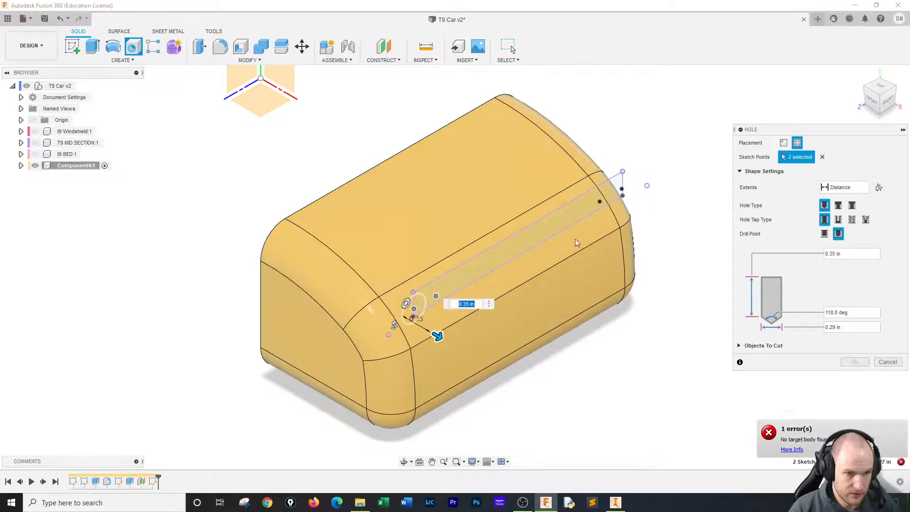
click(600, 203)
click(623, 192)
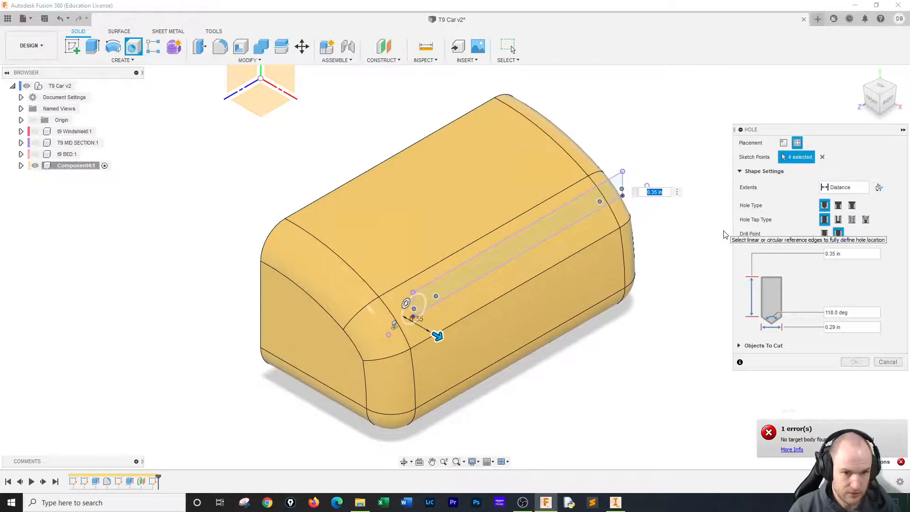
click(849, 188)
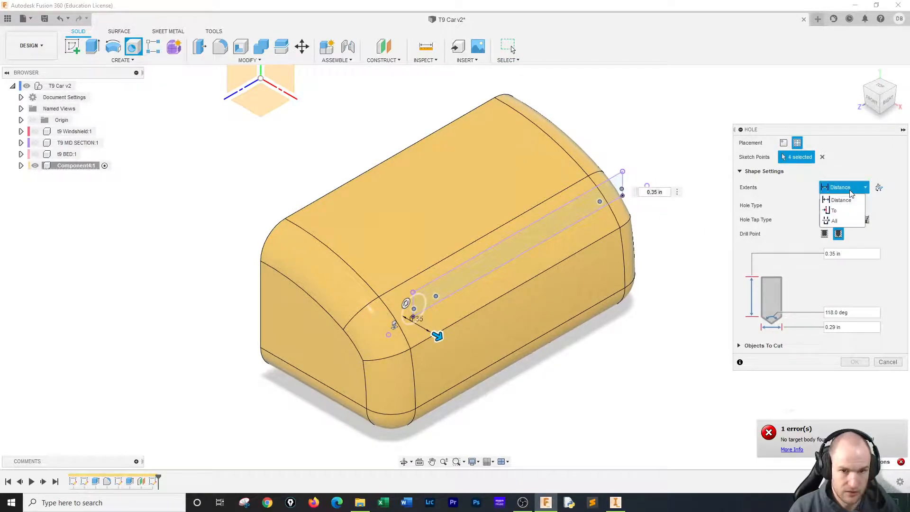
click(837, 210)
click(483, 201)
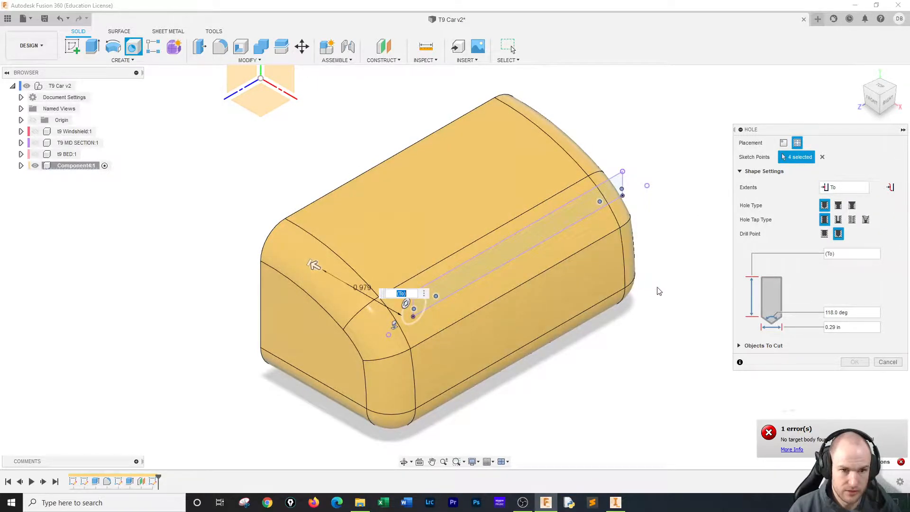
click(414, 309)
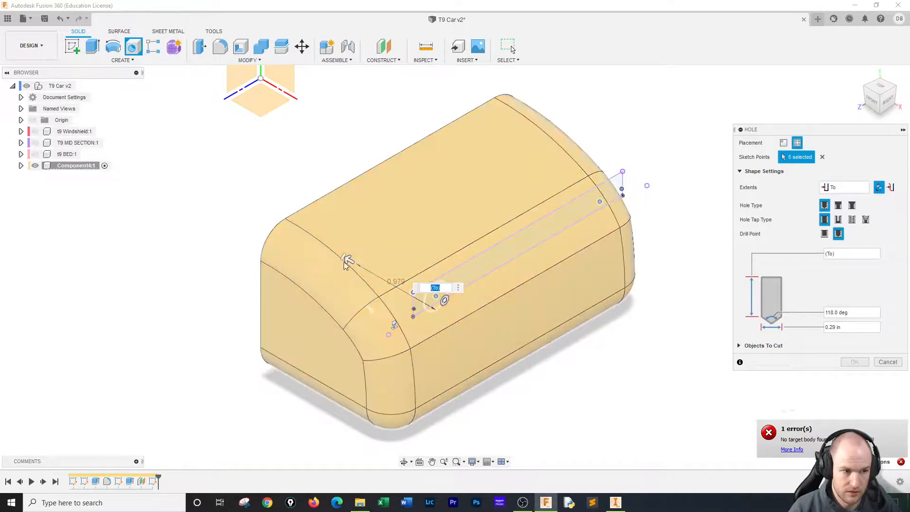
click(888, 363)
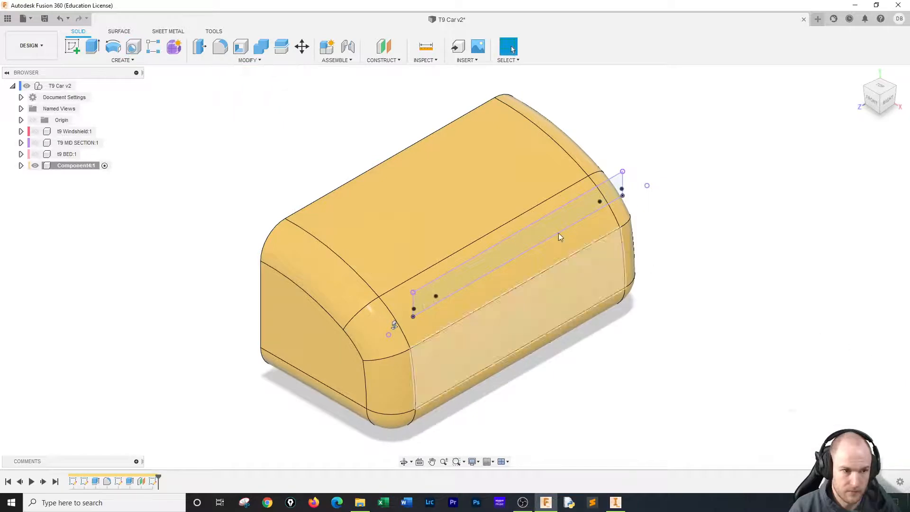
click(133, 46)
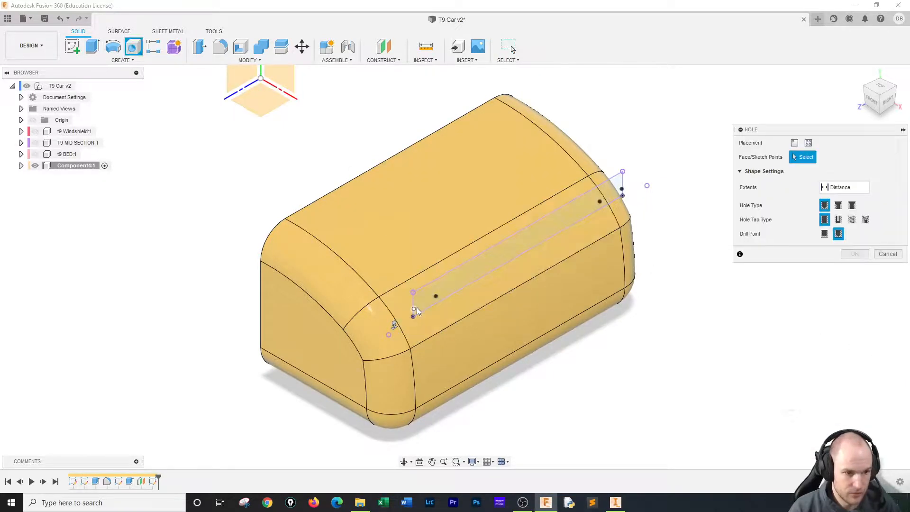
click(436, 298)
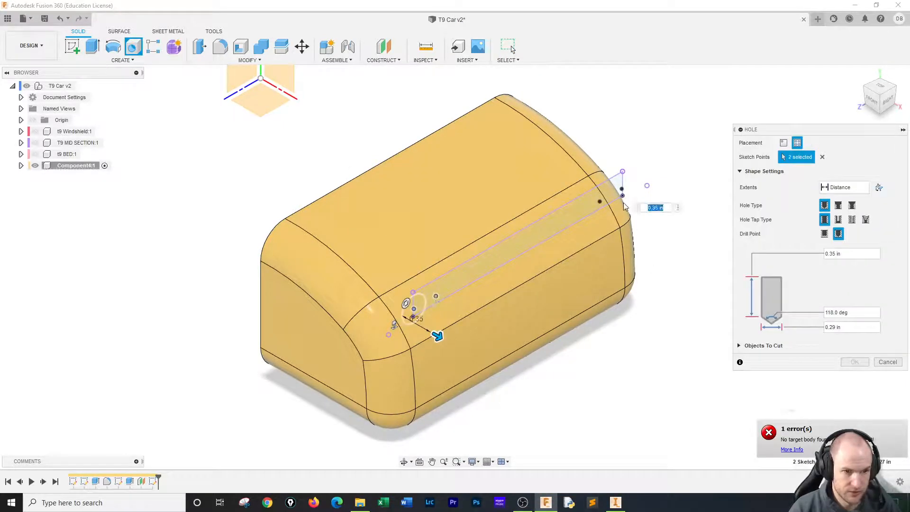
click(622, 190)
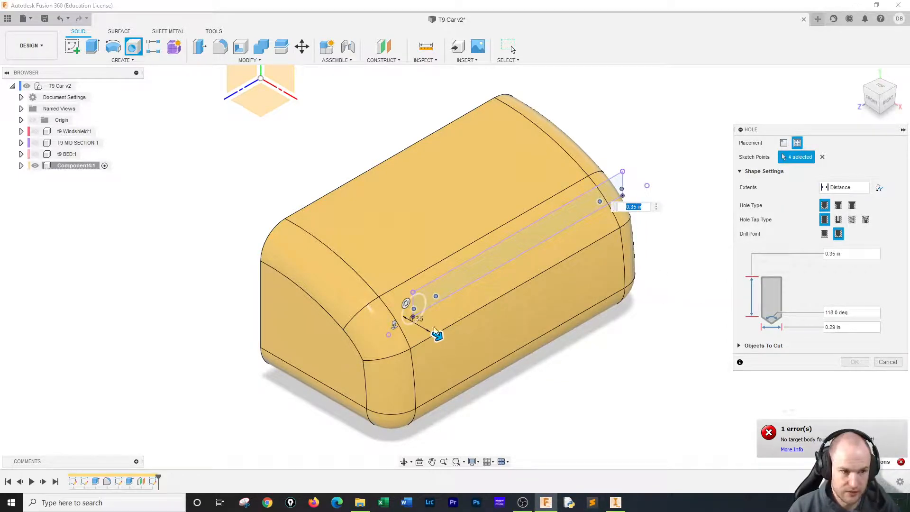
drag(261, 251, 473, 357)
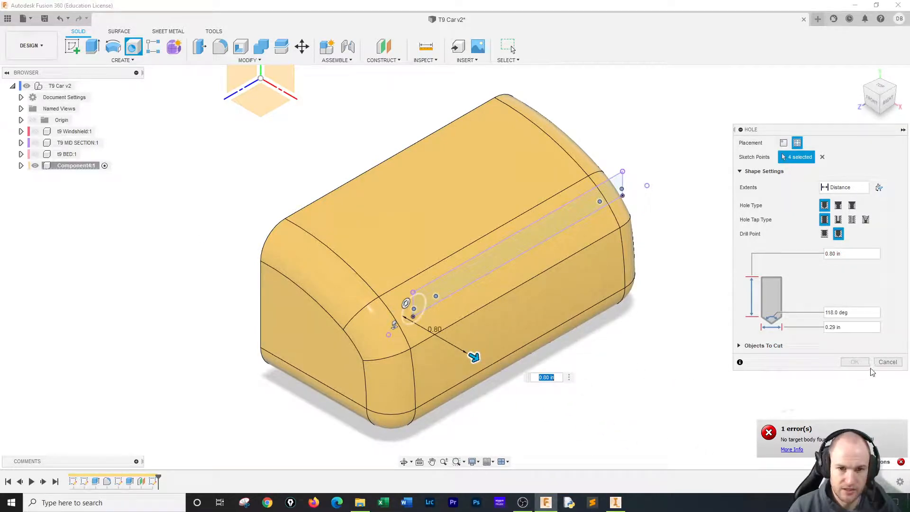
click(885, 363)
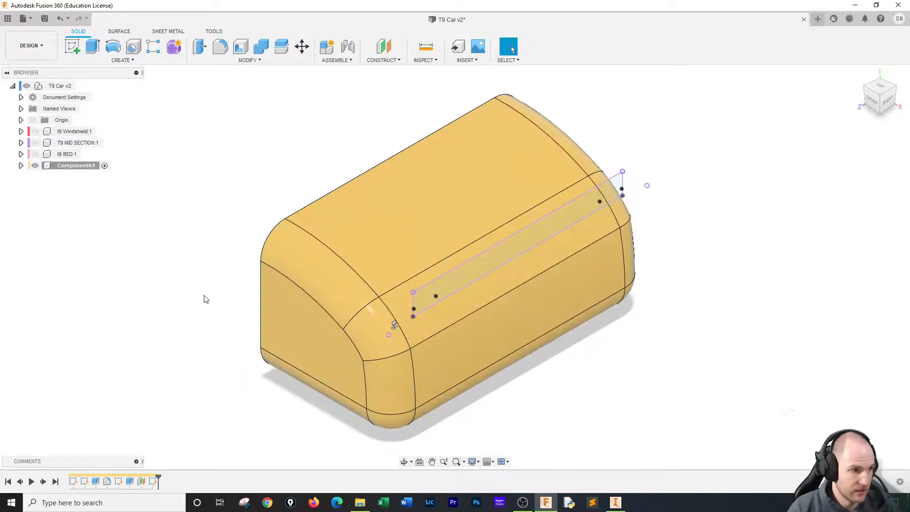
Reopen the hole-position sketch, draw a circle centred on the leftmost sketch point and dimension its diameter 0.2 in
double_click(153, 482)
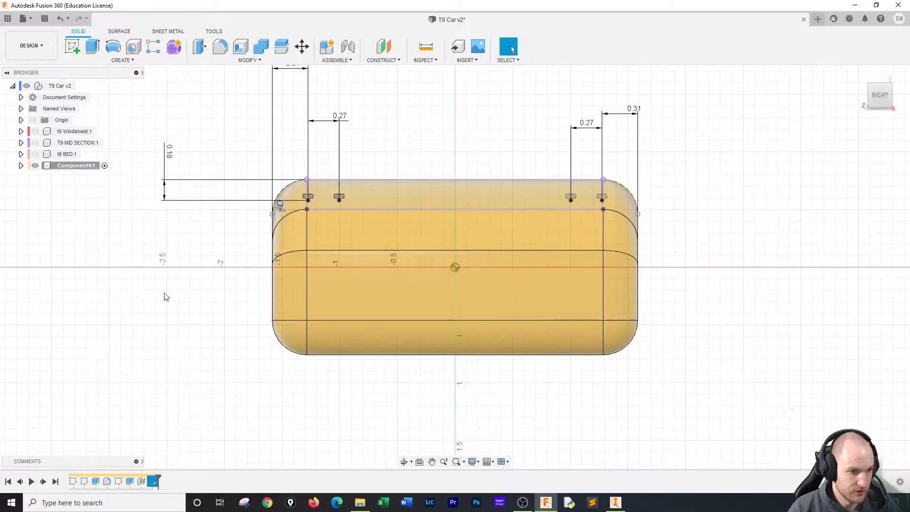
click(114, 52)
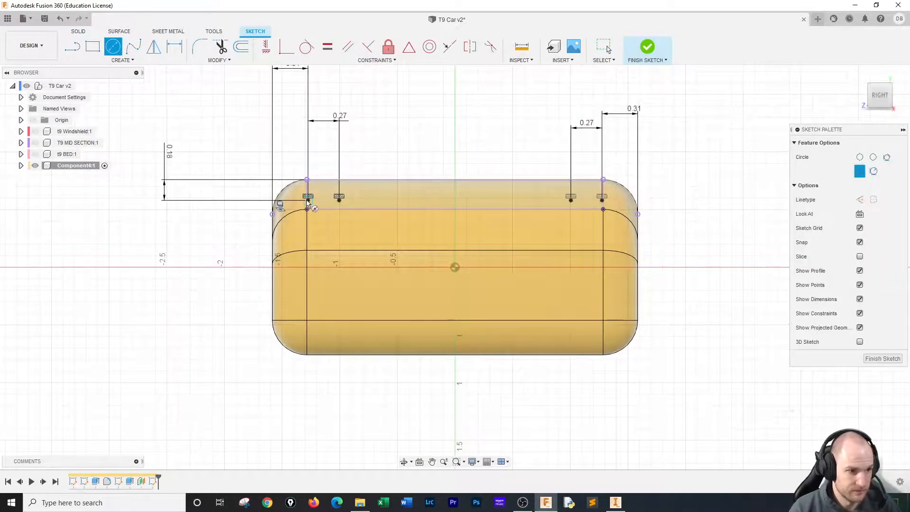
click(308, 199)
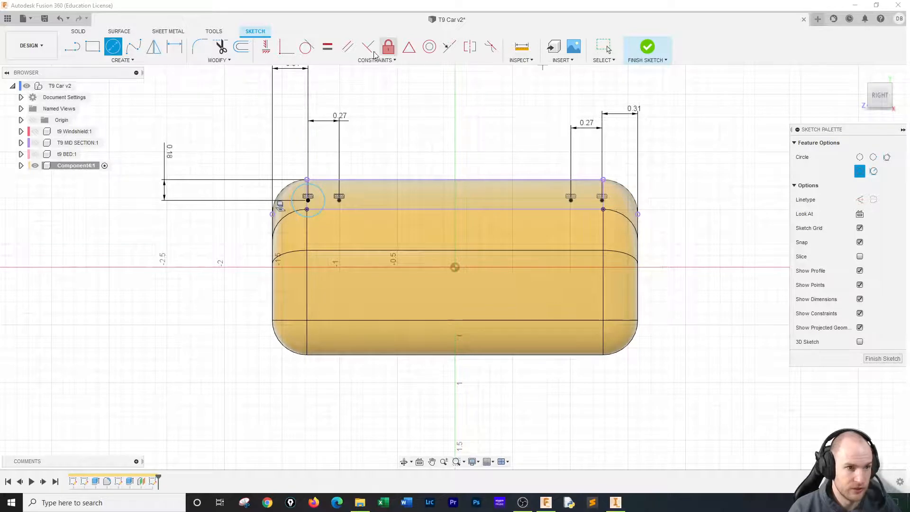
key(d)
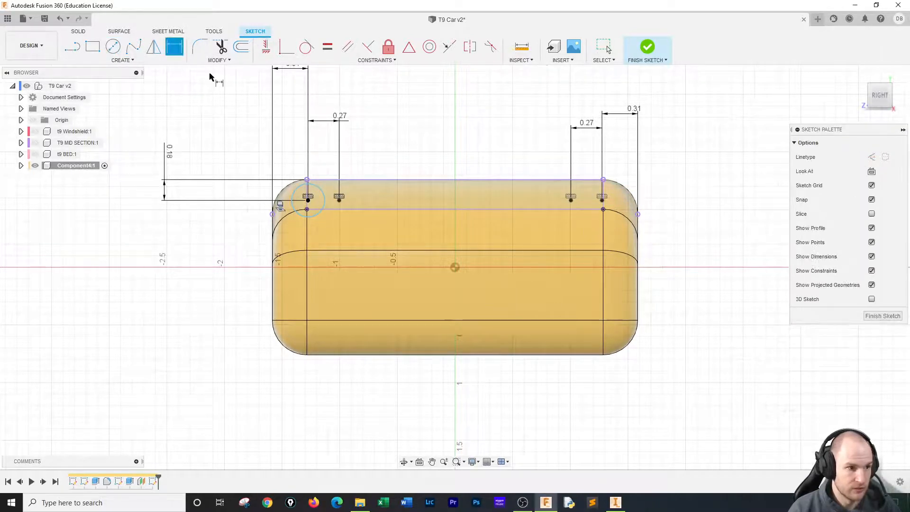
click(321, 191)
click(324, 166)
text(.2)
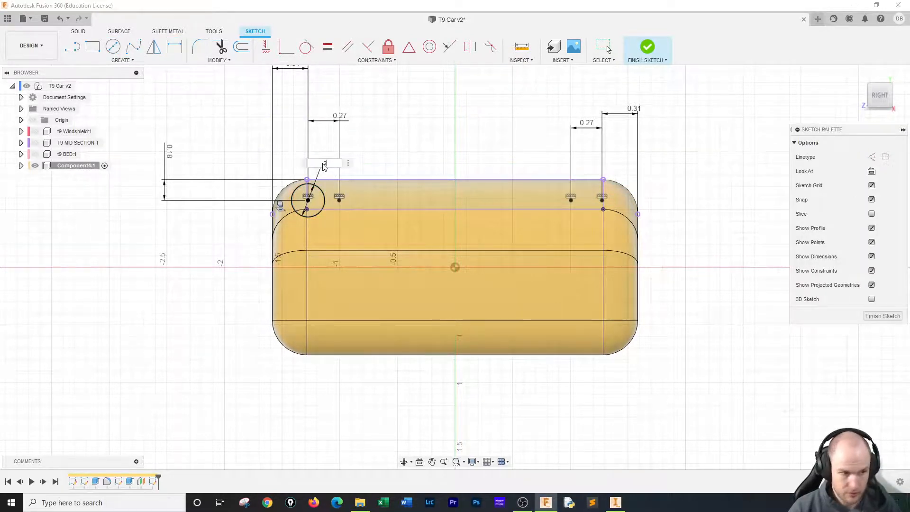
key(Return)
Draw a 0.2 in diameter circle centred on the second sketch point from the left
key(c)
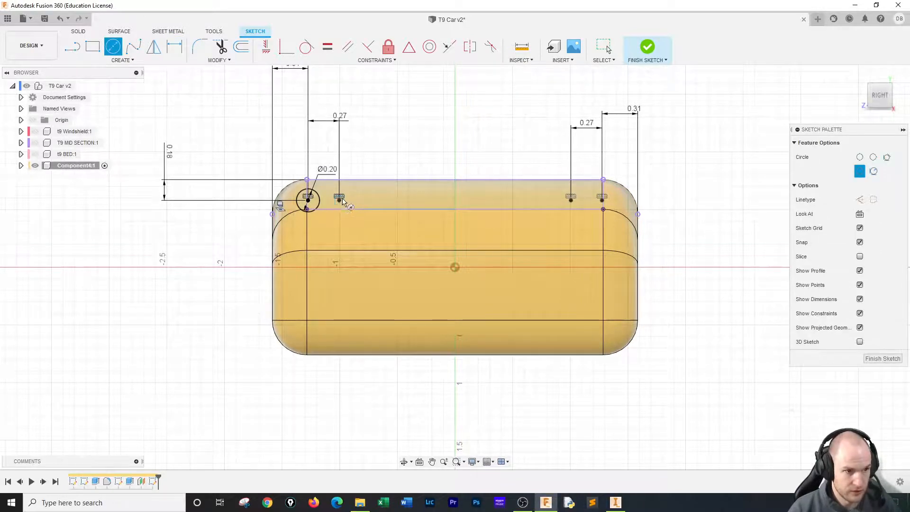
click(342, 200)
text(.2)
key(Return)
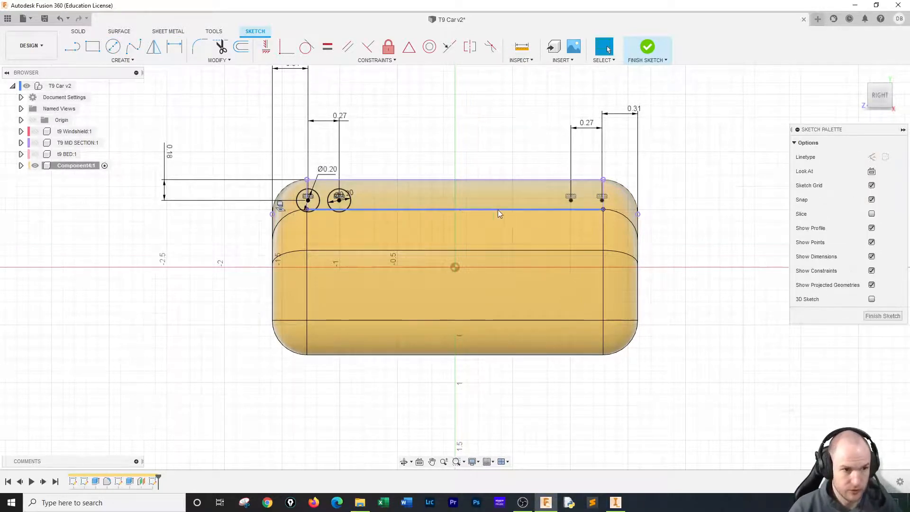
Draw a circle centred on the third sketch point from the left and set its diameter to 0.2 in
key(c)
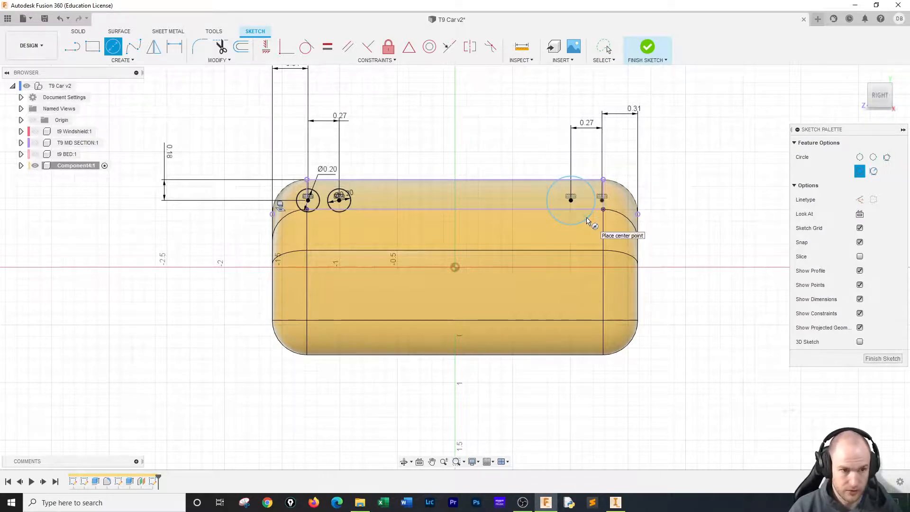
click(586, 217)
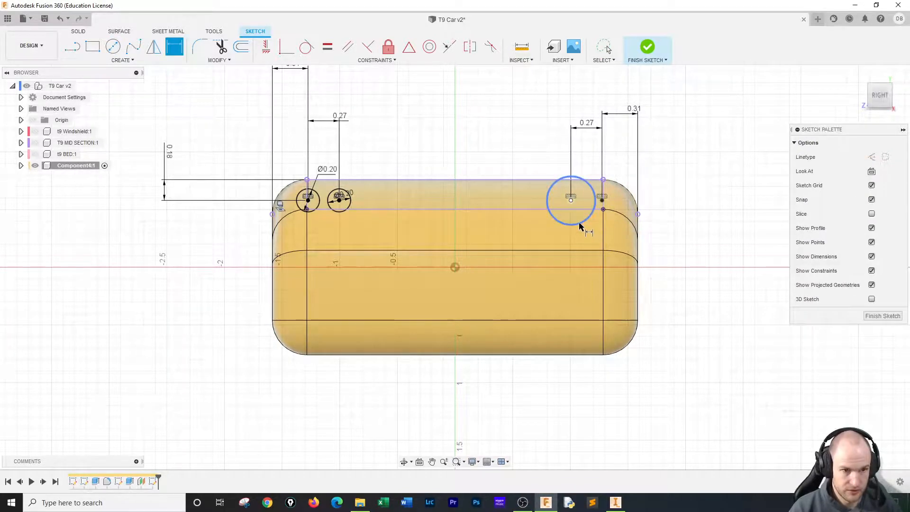
text(0.2)
key(Return)
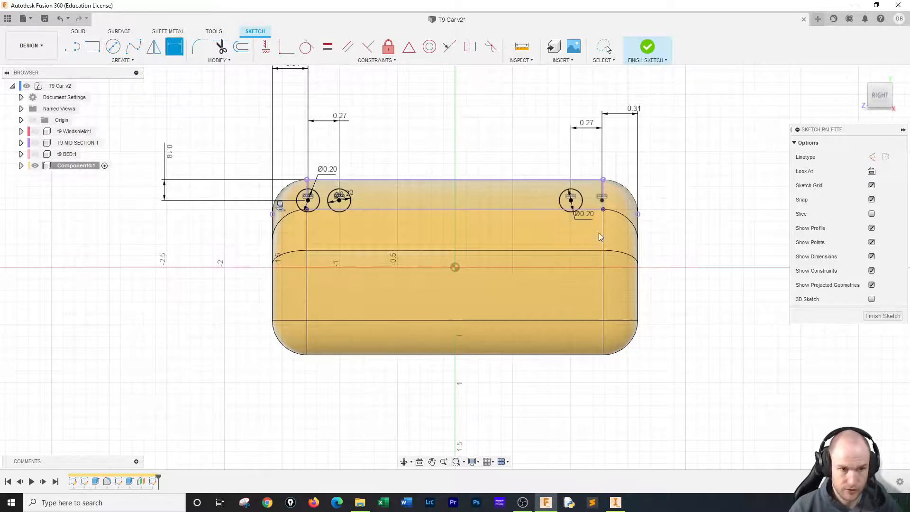
Draw a 0.2 in diameter circle centred on the rightmost sketch point, and finish the sketch
click(602, 201)
text(0.2)
key(Return)
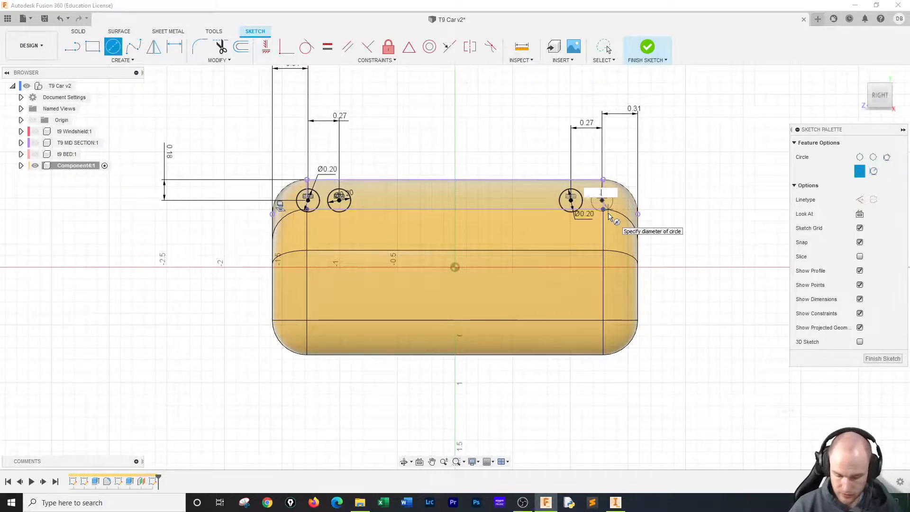
key(Escape)
click(648, 47)
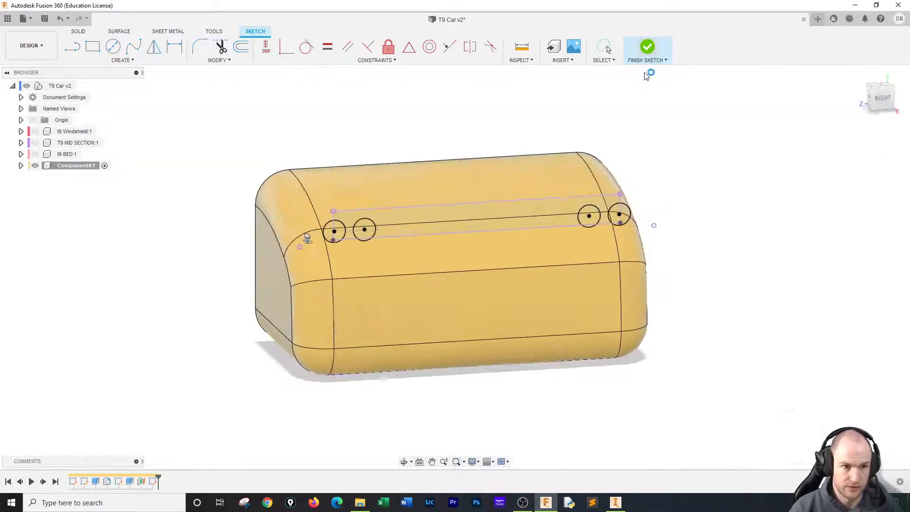
Extrude all four sketched circles 1 in into the body as a cut to form the round holes
click(92, 46)
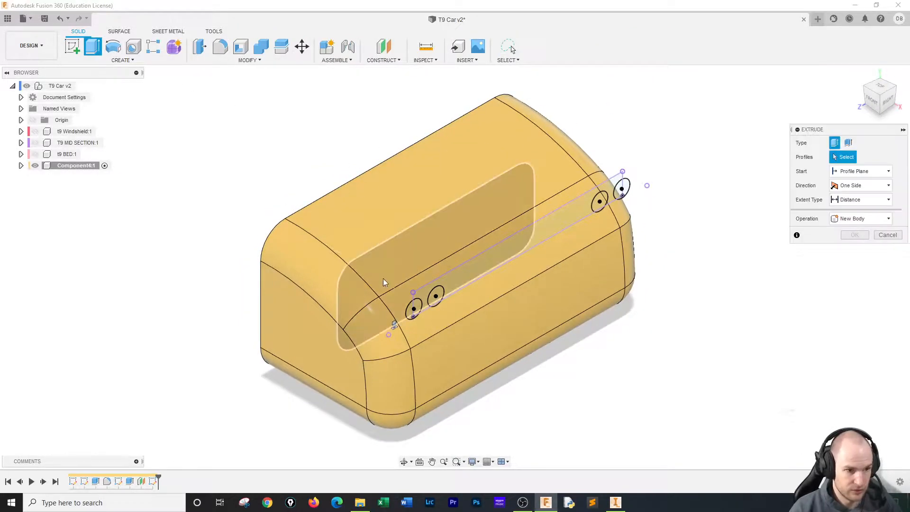
click(416, 311)
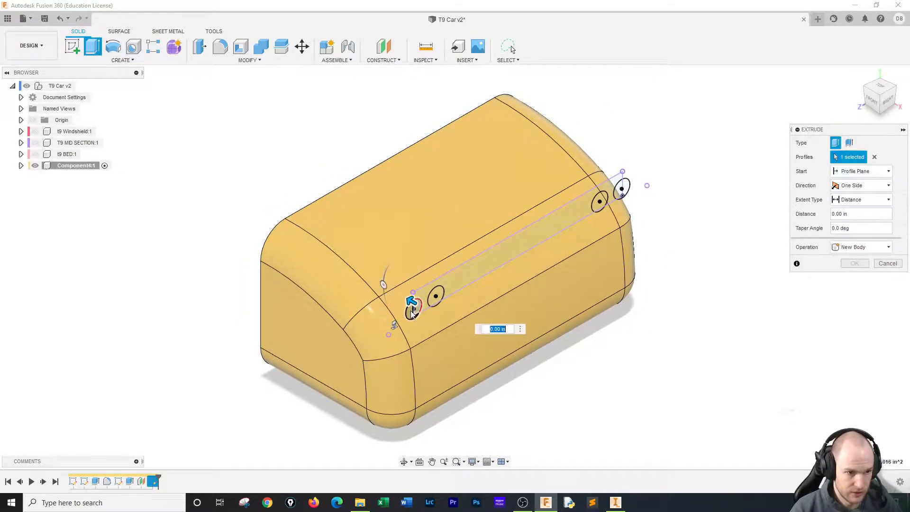
click(438, 303)
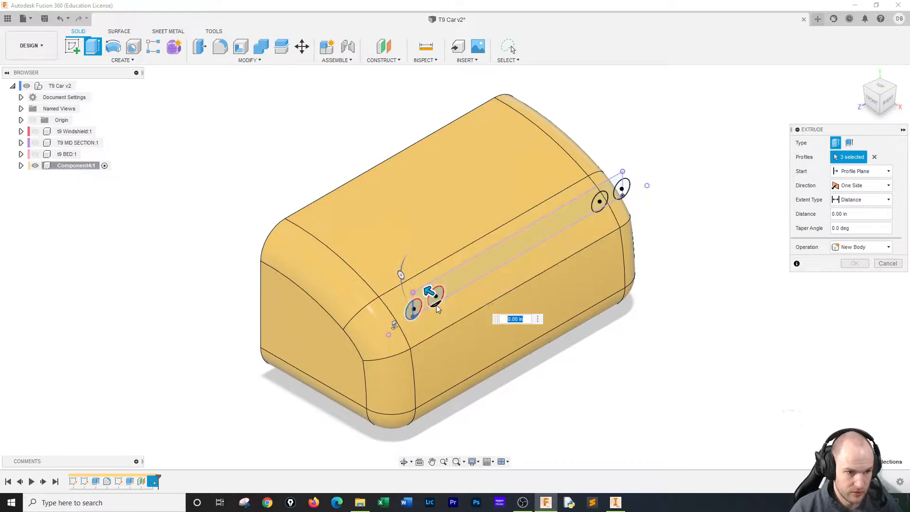
click(623, 192)
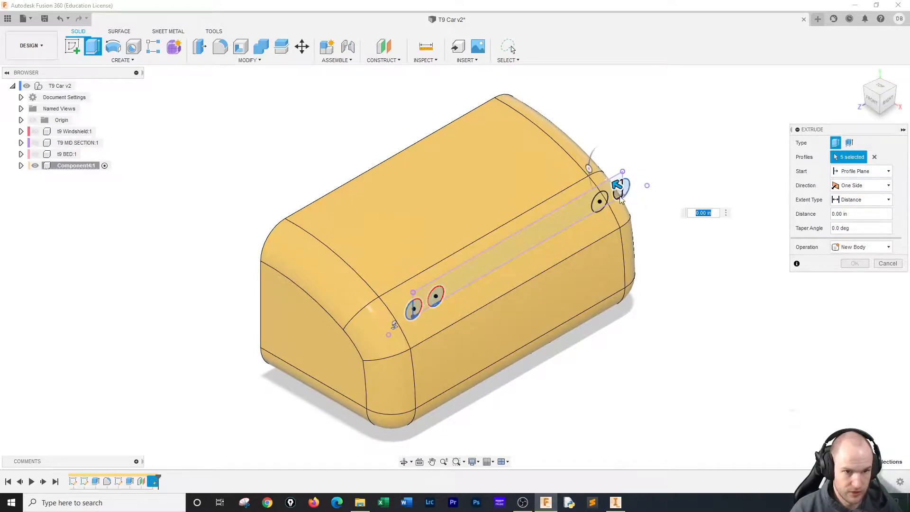
click(601, 210)
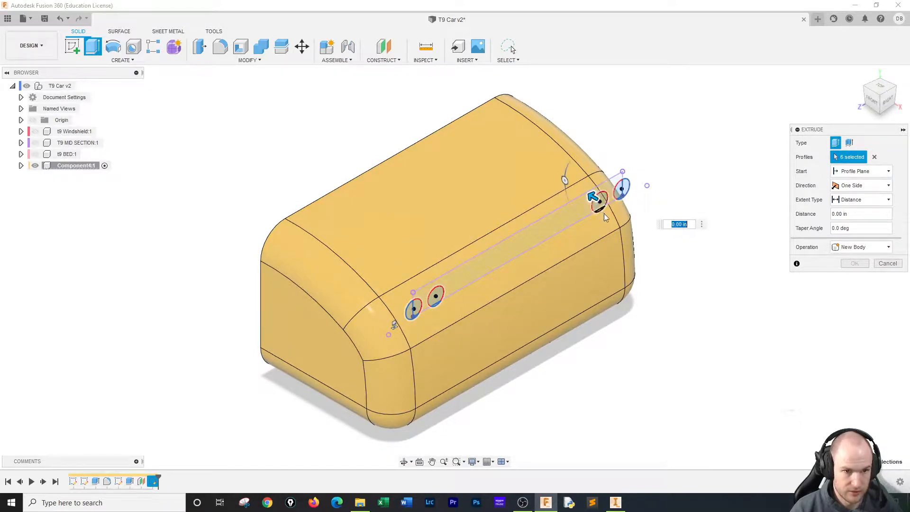
click(599, 209)
scroll(611, 207, up, 5)
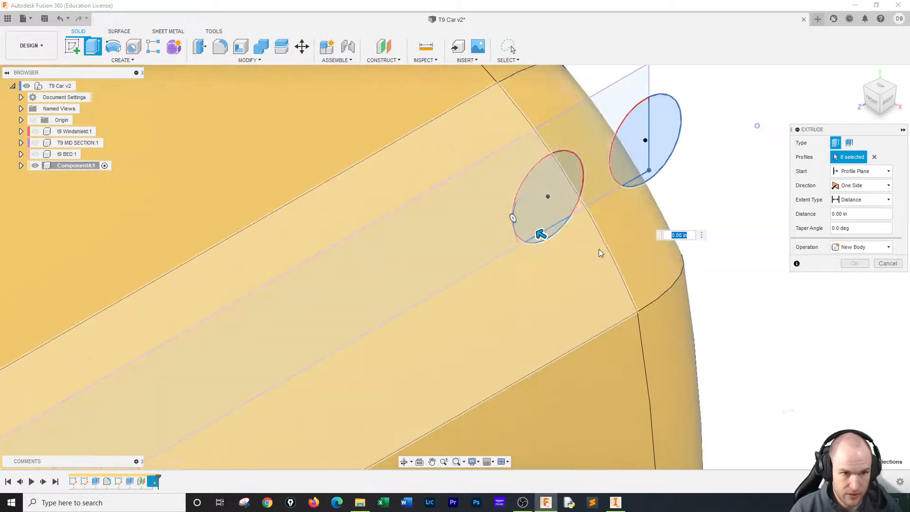
scroll(588, 257, down, 5)
drag(565, 245, 410, 175)
scroll(525, 303, down, 4)
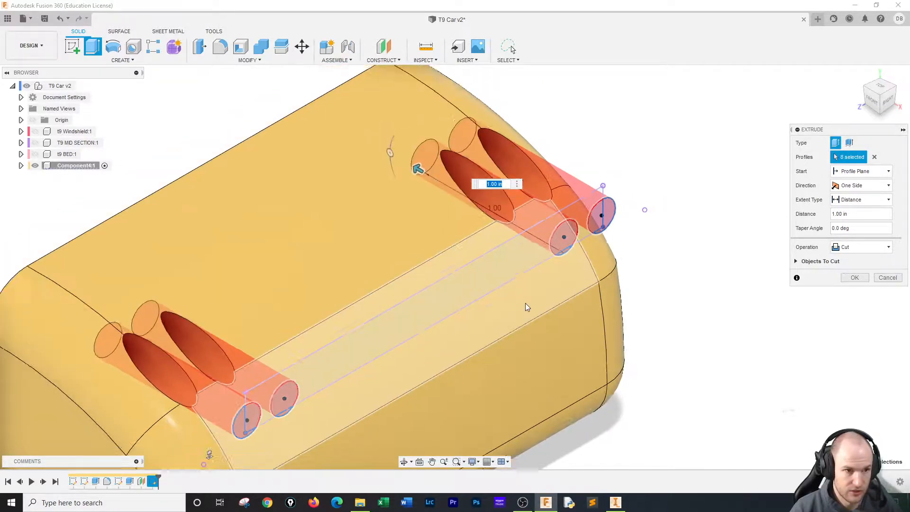
click(855, 277)
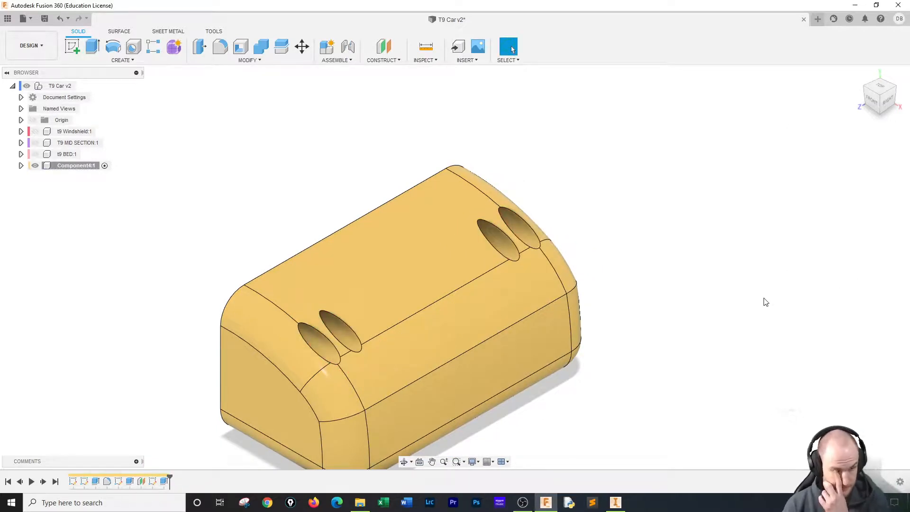
Start a sketch on the flat end face and place a point near its lower inner corner
click(73, 46)
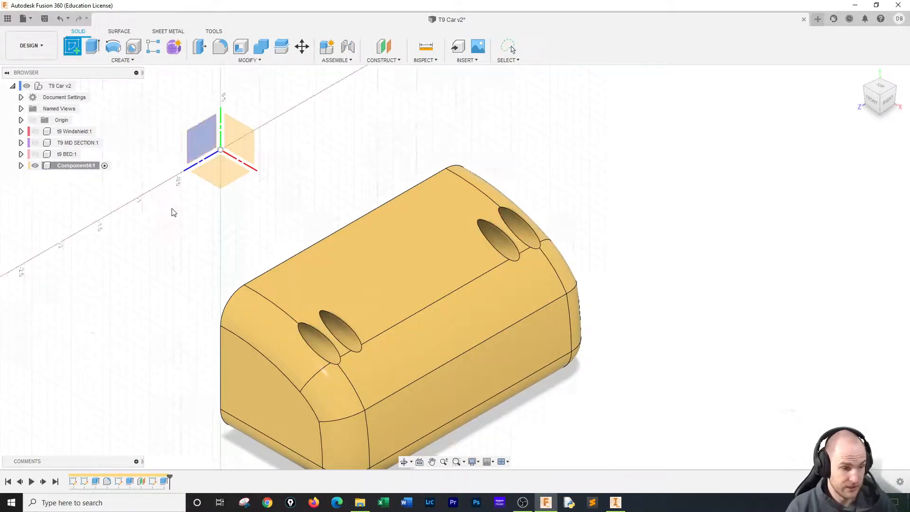
click(263, 388)
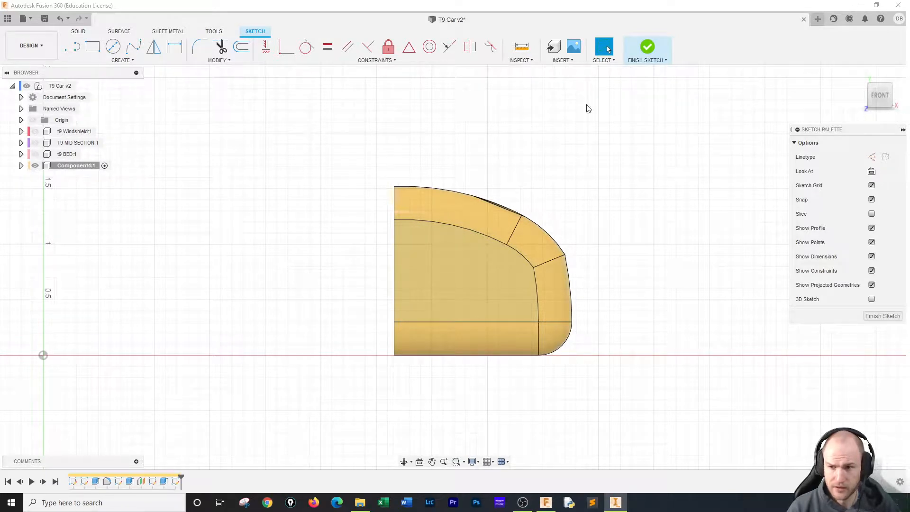
click(113, 60)
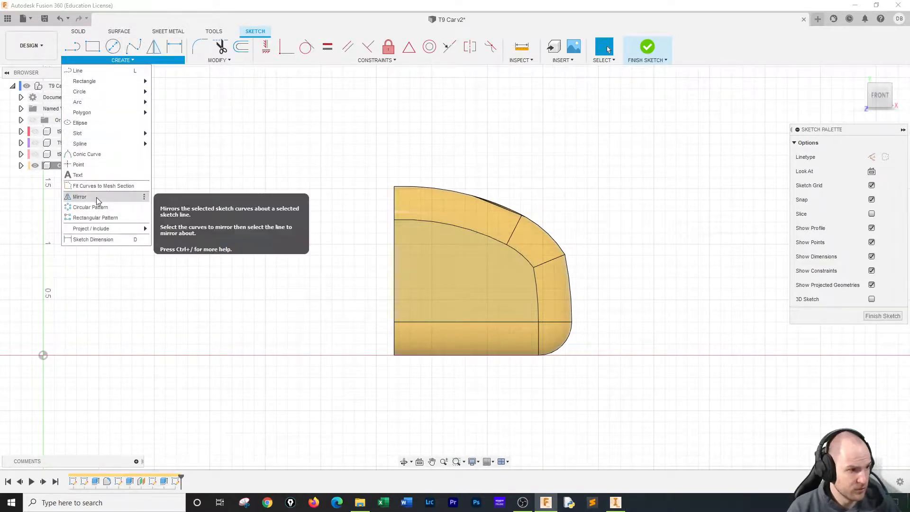
click(79, 165)
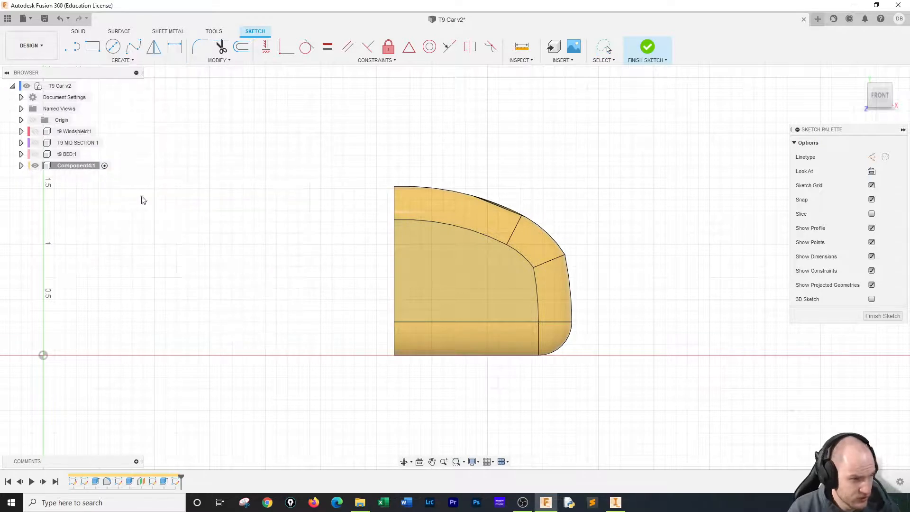
Dimension the sketch point 0.3 in above the end face's bottom edge
key(d)
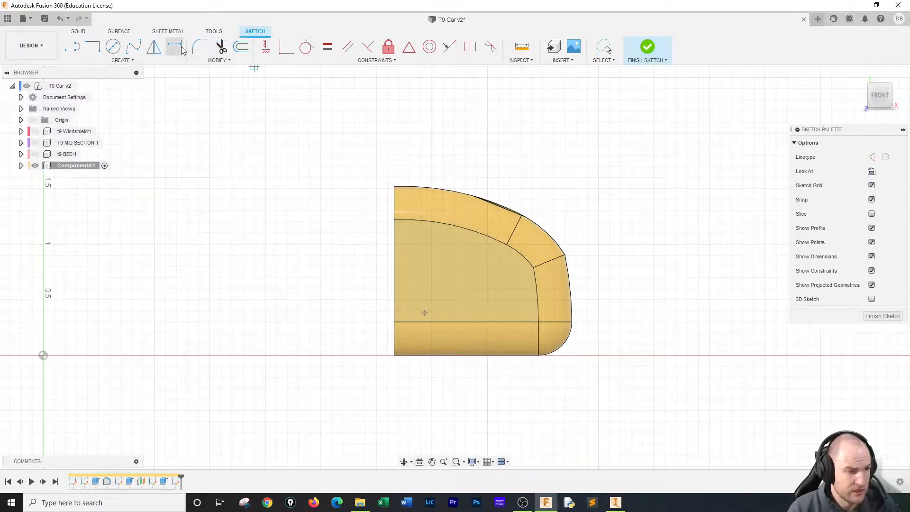
click(425, 312)
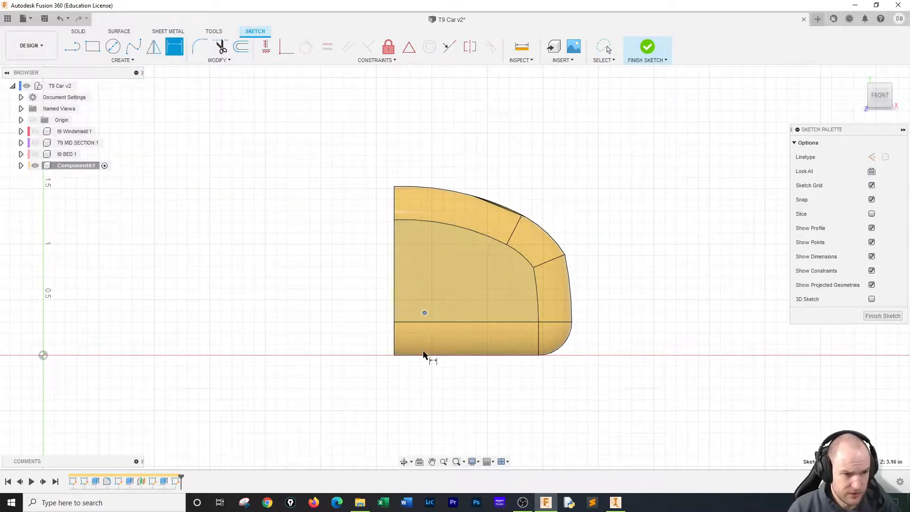
click(423, 355)
click(344, 353)
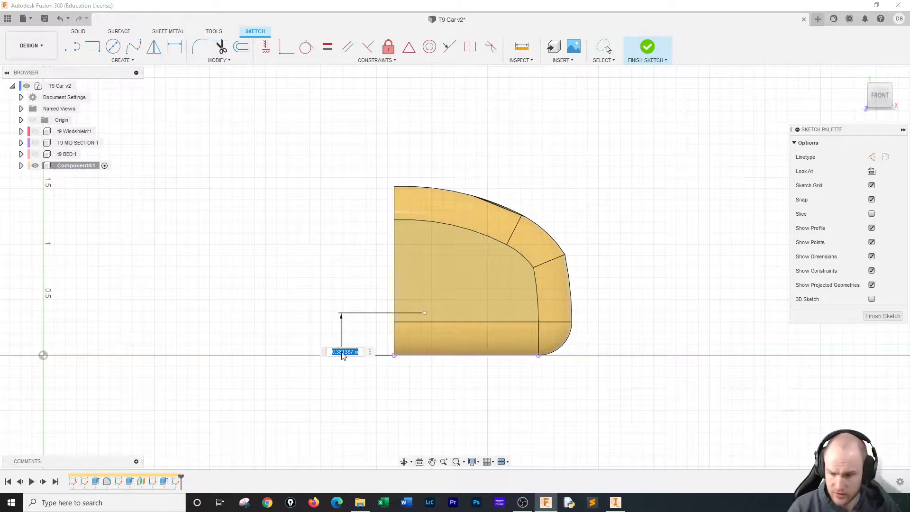
text(0.3)
key(Return)
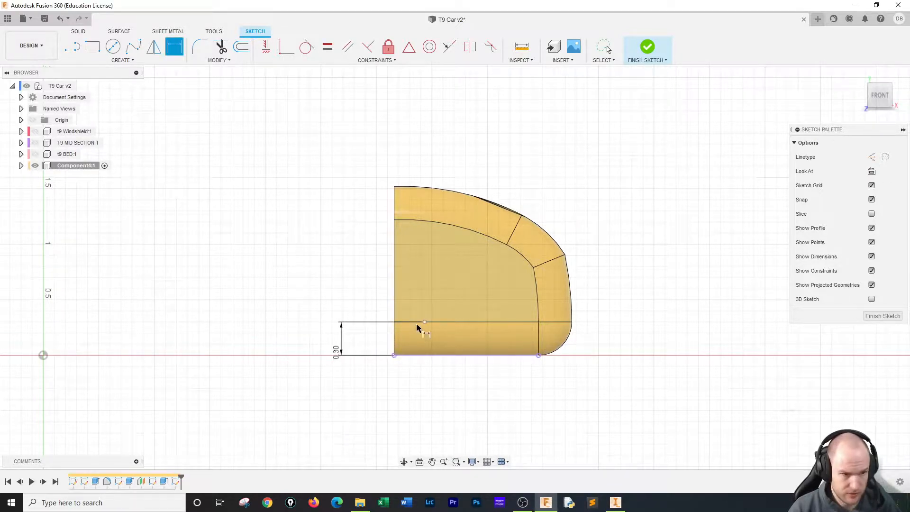
Dimension the sketch point 0.5 in horizontally from the lower corner of the flat vertical side
click(424, 323)
click(394, 356)
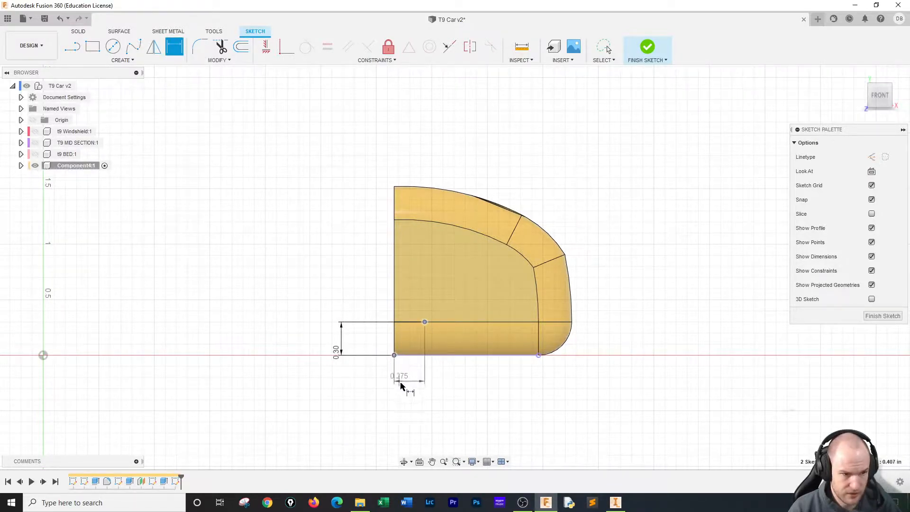
click(406, 388)
text(0.3)
key(Return)
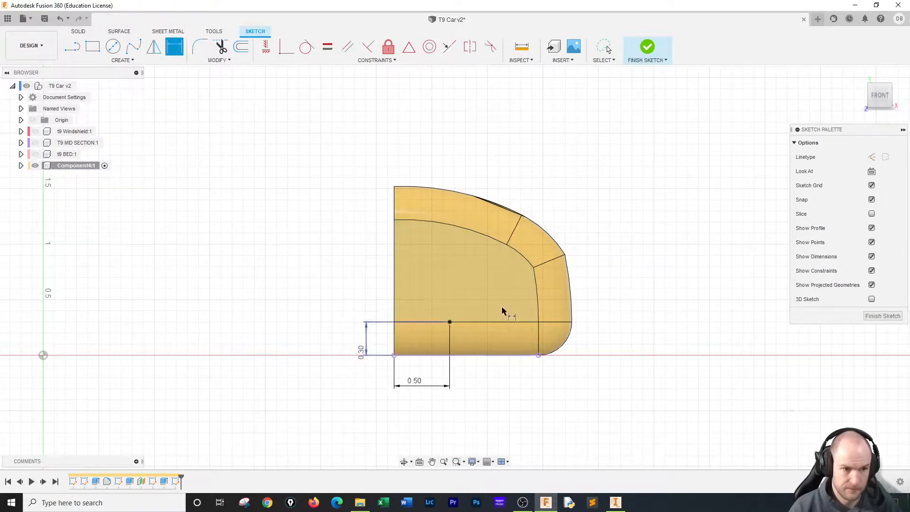
Finish the sketch and make a simple hole at its point, 0.29 in diameter and 0.35 in deep with a 118 deg drill point
click(646, 47)
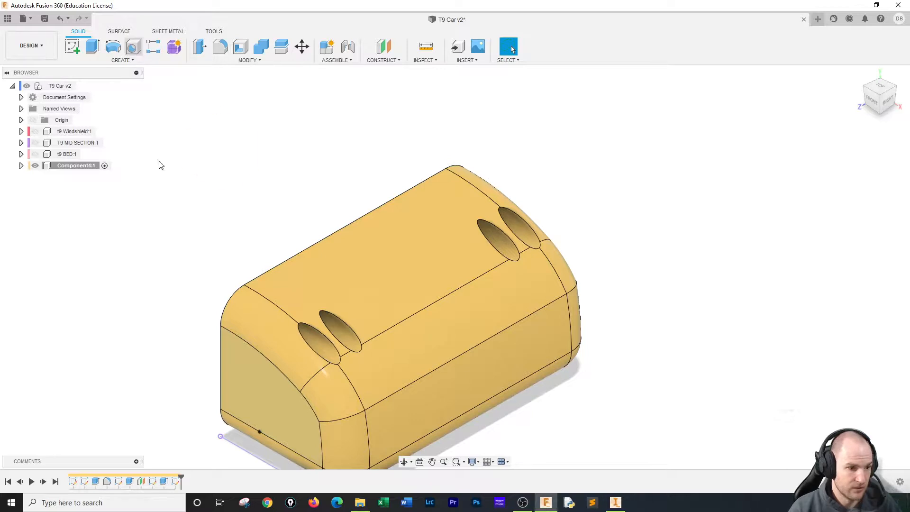
click(260, 433)
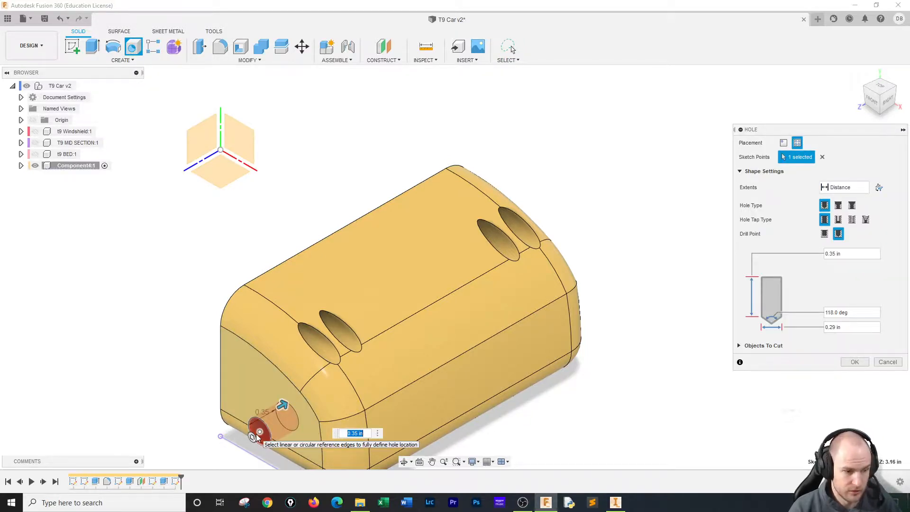
key(Return)
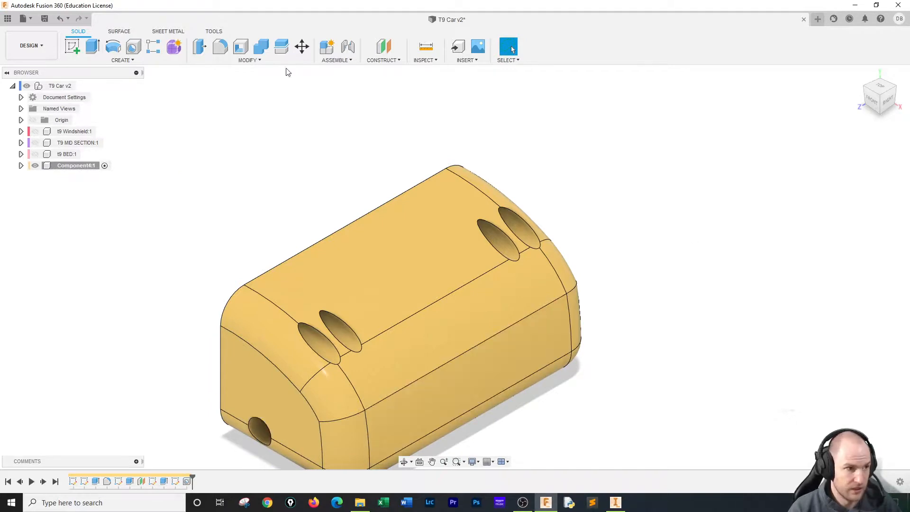
Create a construction plane offset 1.85 in inward from the drilled end face, halfway along the body
click(392, 47)
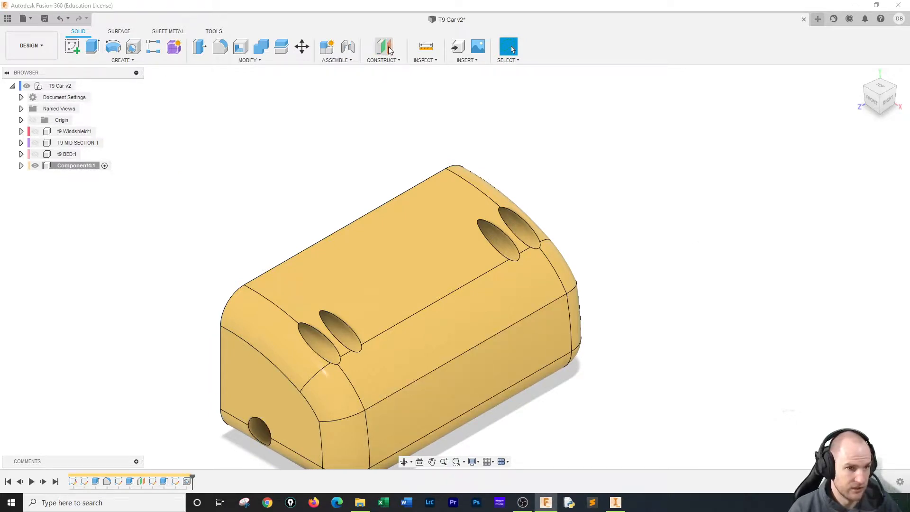
click(246, 355)
drag(265, 398, 398, 357)
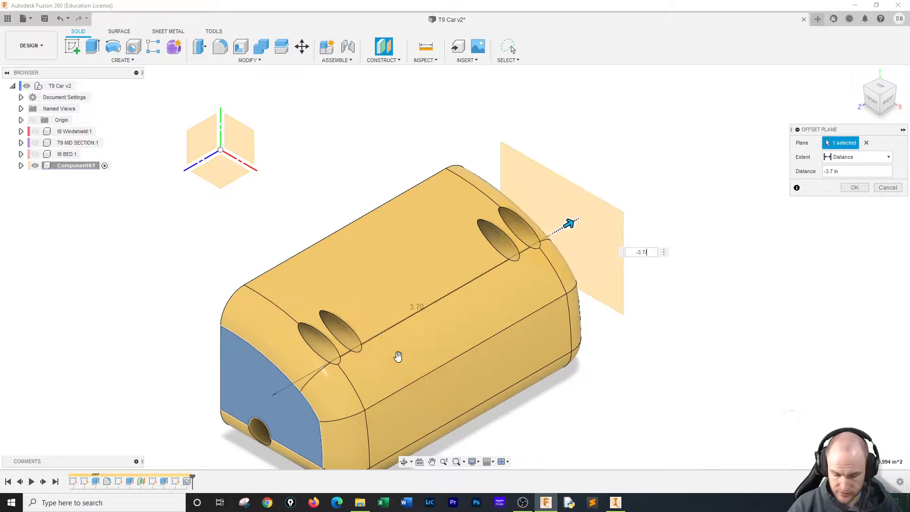
key(Return)
key(Return)
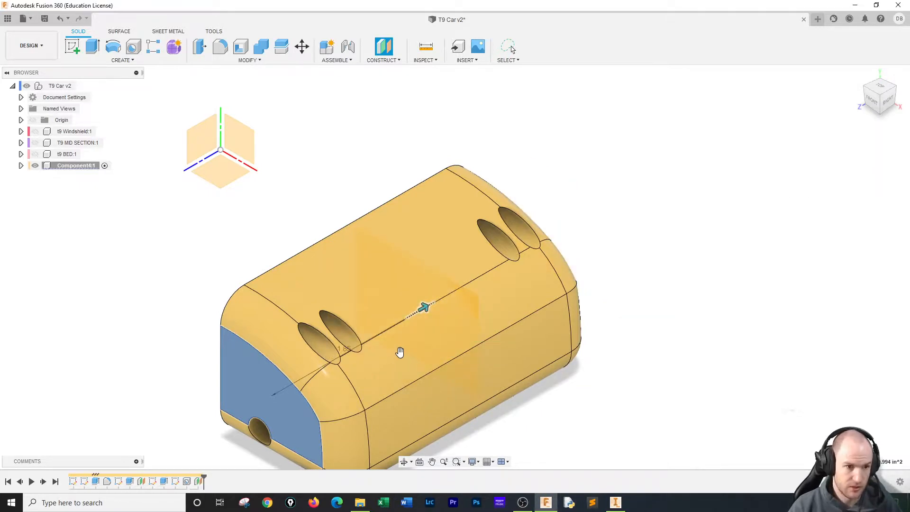
Try to mirror the end-face hole feature about the midway construction plane
scroll(424, 154, down, 2)
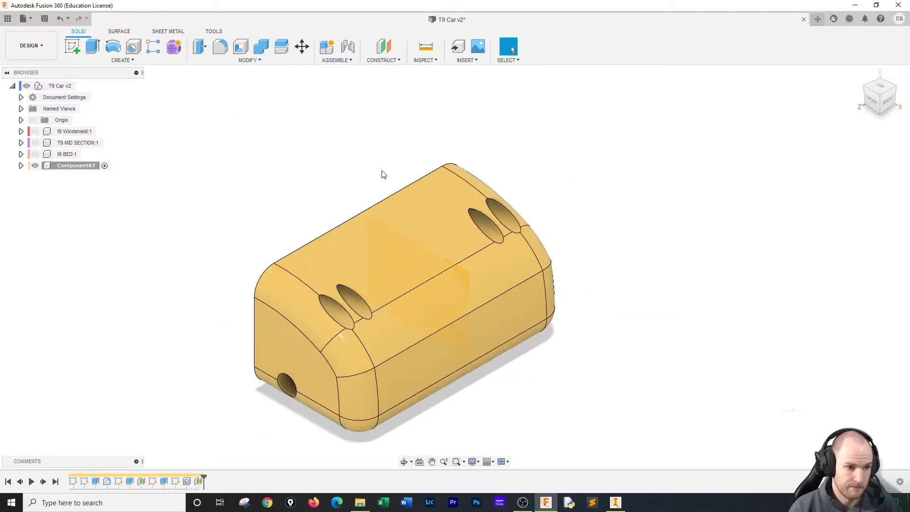
click(132, 61)
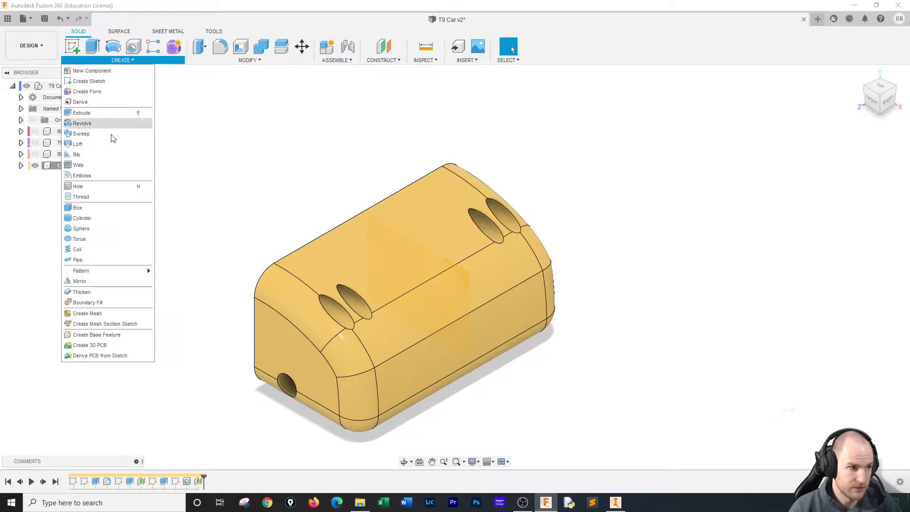
click(95, 271)
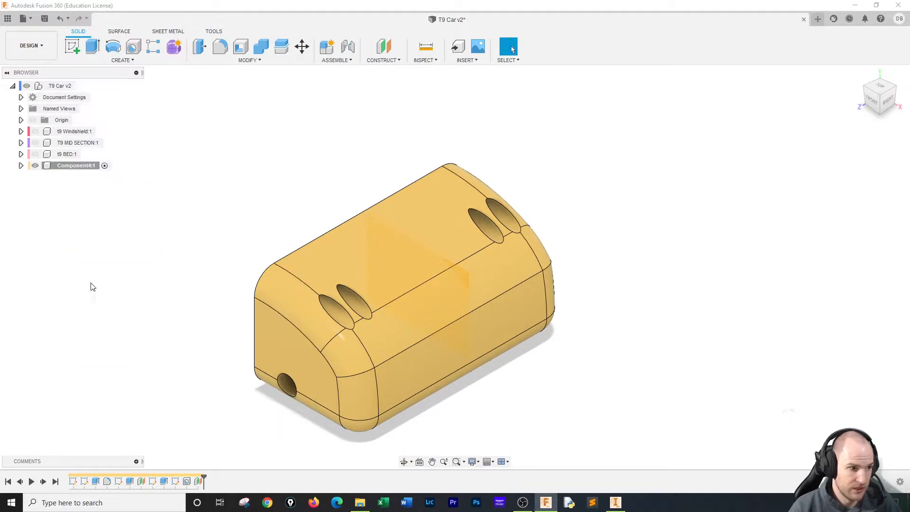
click(187, 480)
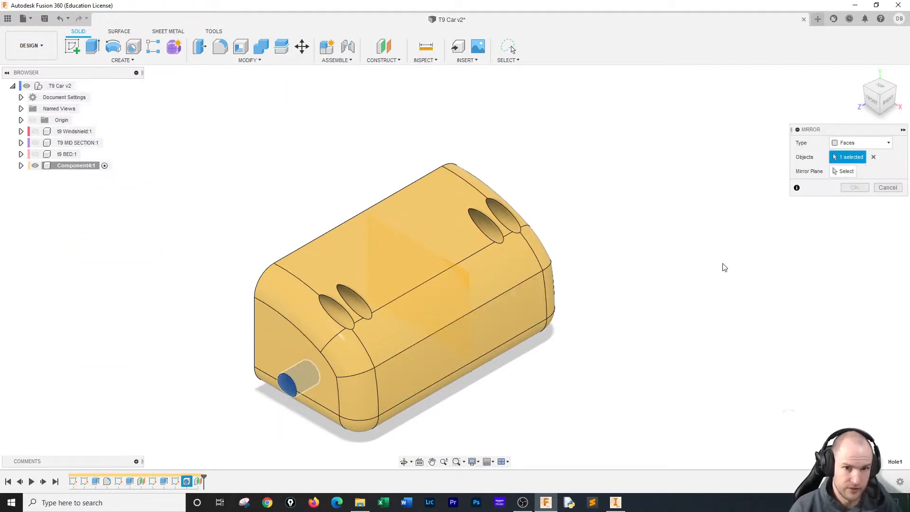
click(845, 171)
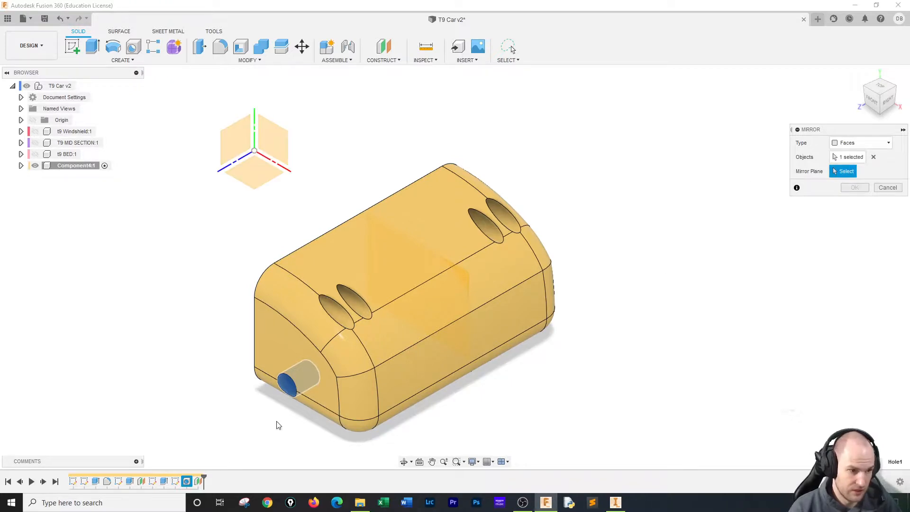
click(415, 246)
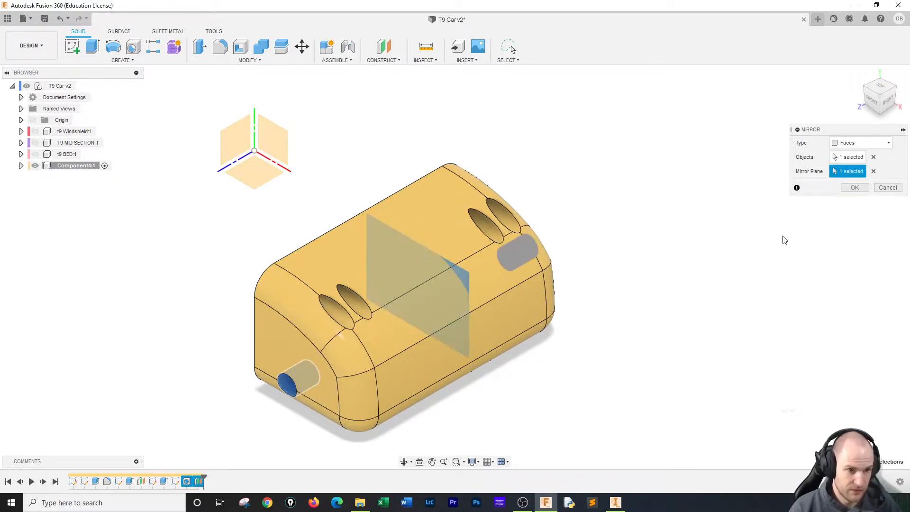
click(855, 188)
scroll(583, 332, down, 5)
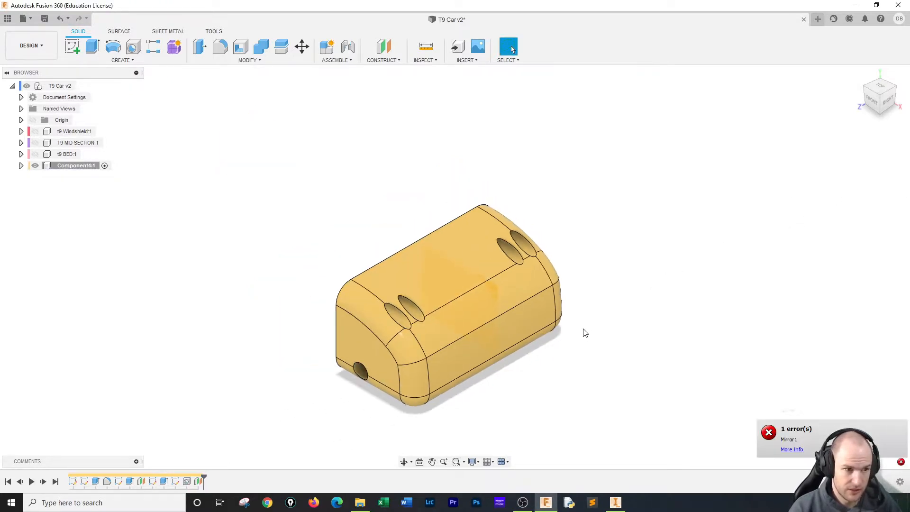
Assign the first light wood physical material already in the design to the active end-section component
right_click(75, 166)
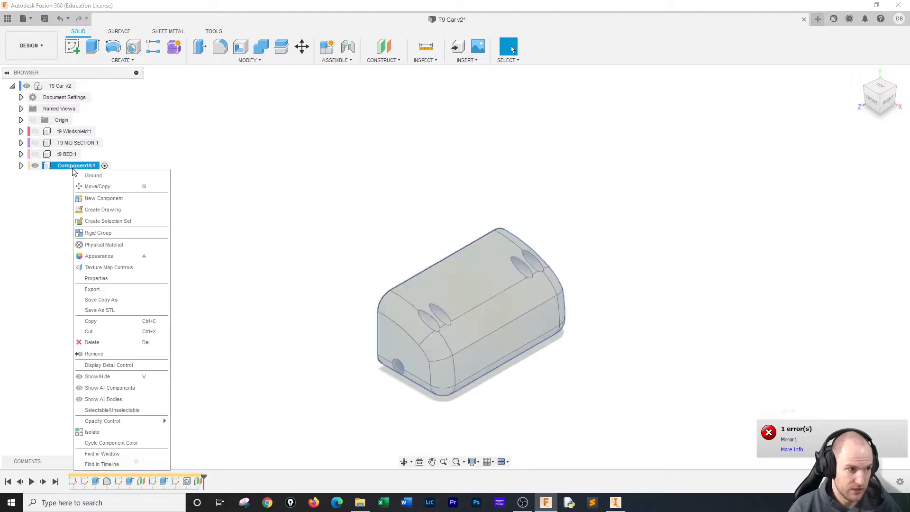
click(106, 245)
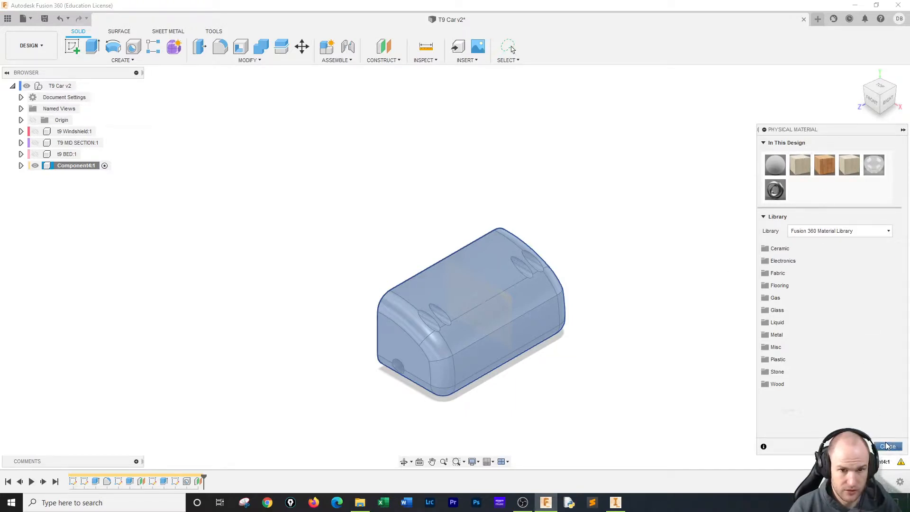
drag(801, 165, 484, 301)
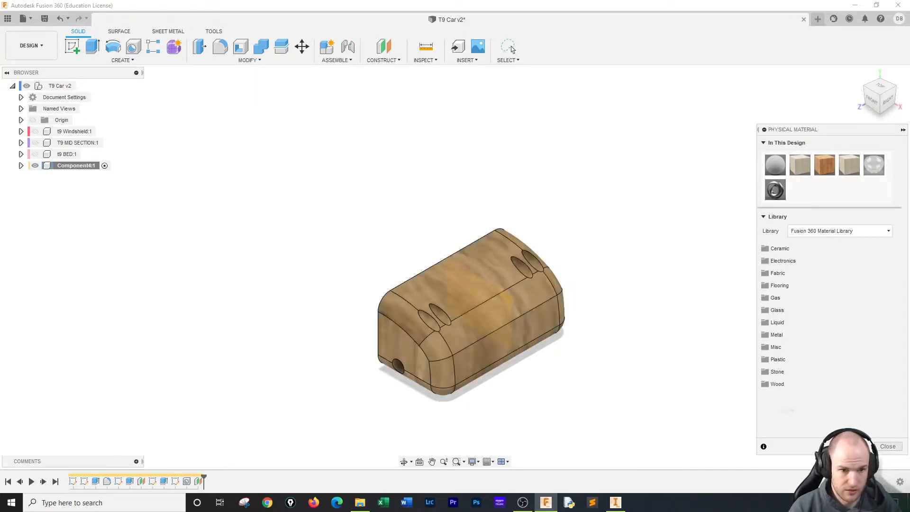
click(887, 446)
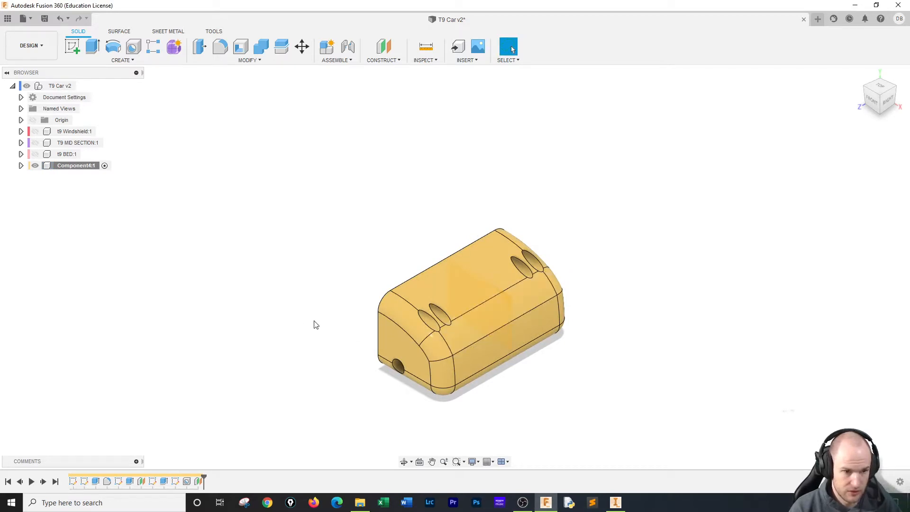
Hide the midway construction plane inside the end-section body
scroll(367, 415, down, 1)
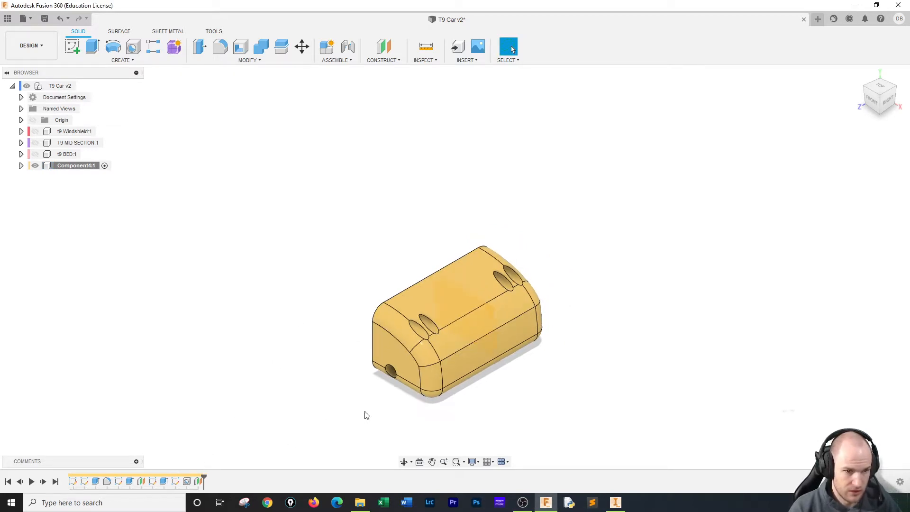
right_click(492, 311)
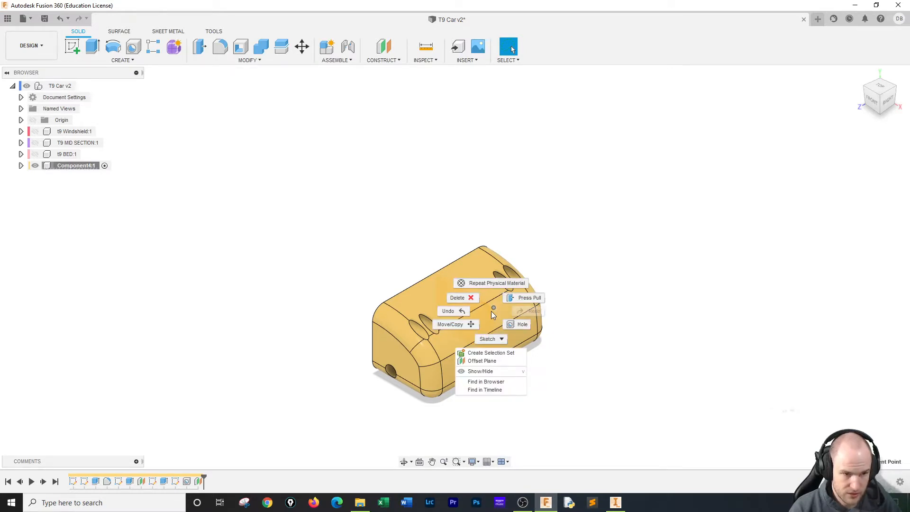
click(495, 372)
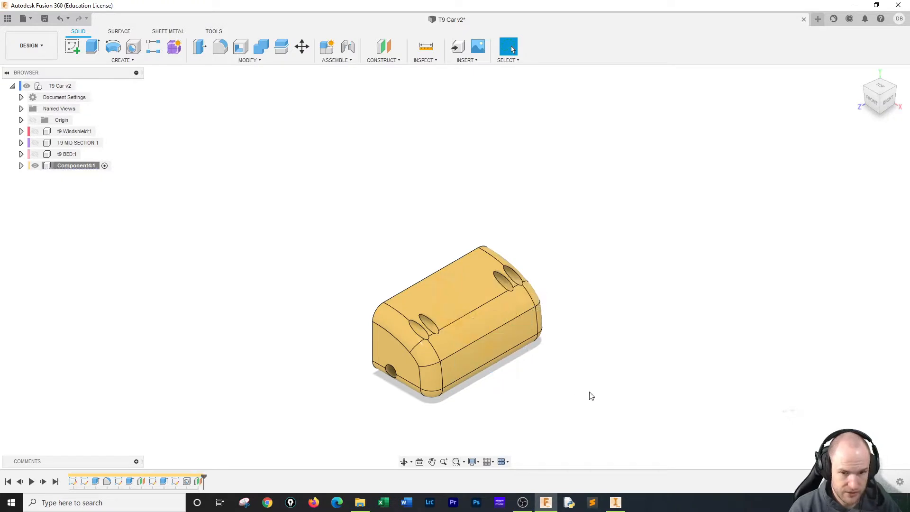
right_click(72, 166)
click(105, 243)
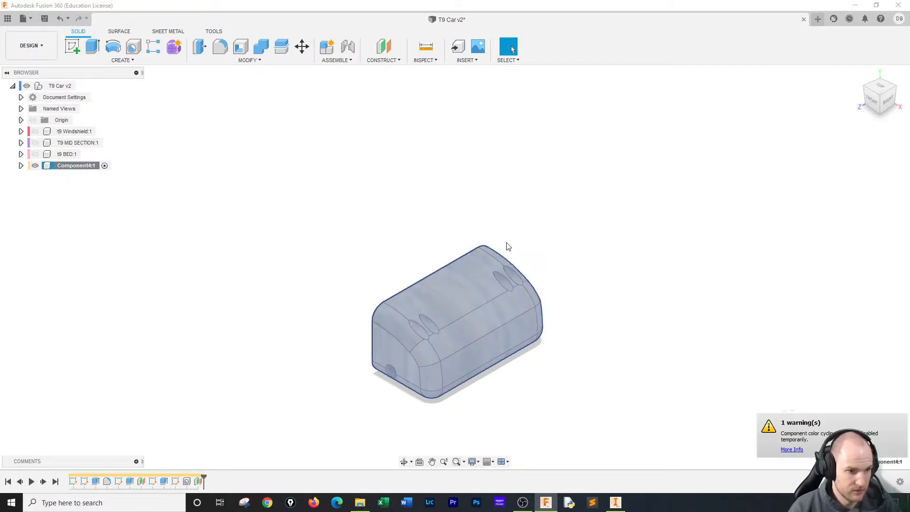
click(888, 447)
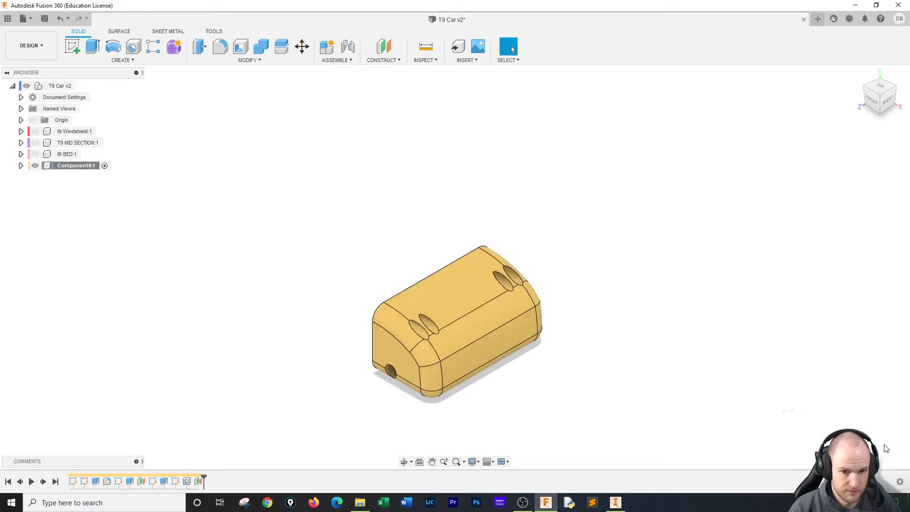
click(322, 298)
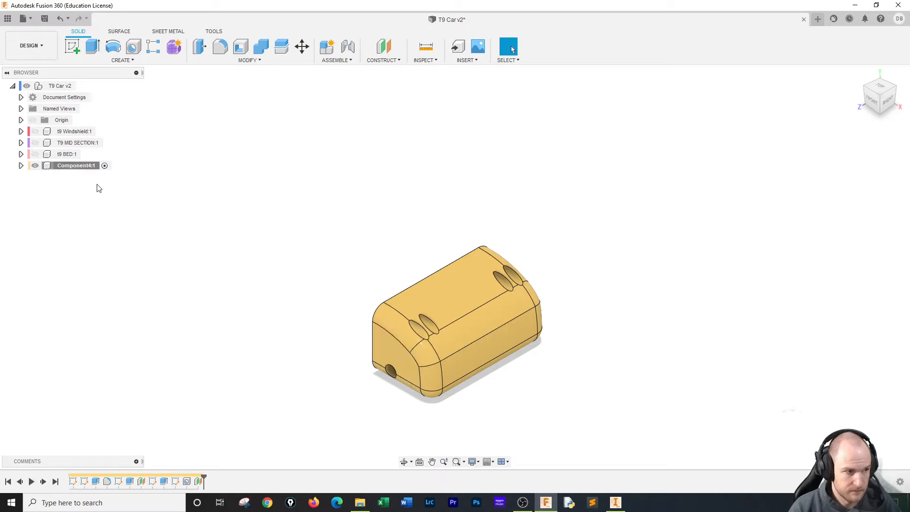
Assign the Wood (Oak) physical material already in the design to the active end-section component
right_click(76, 166)
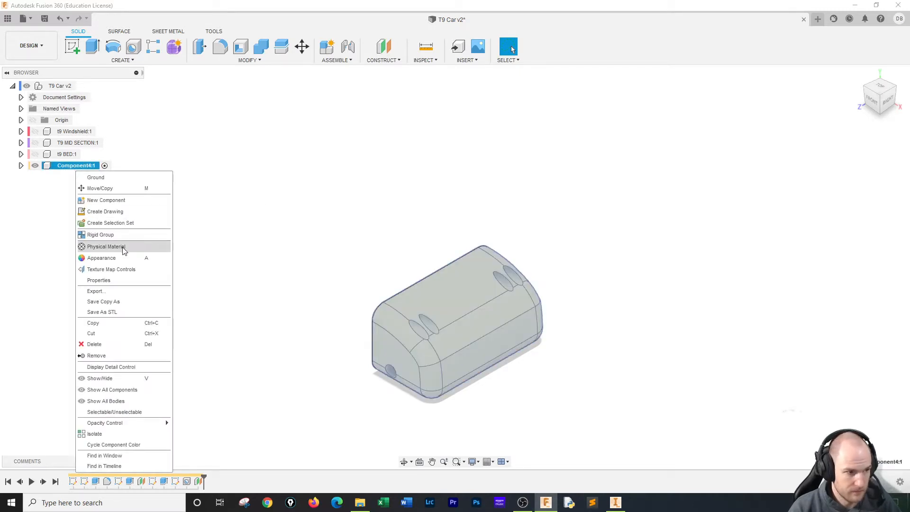
click(106, 247)
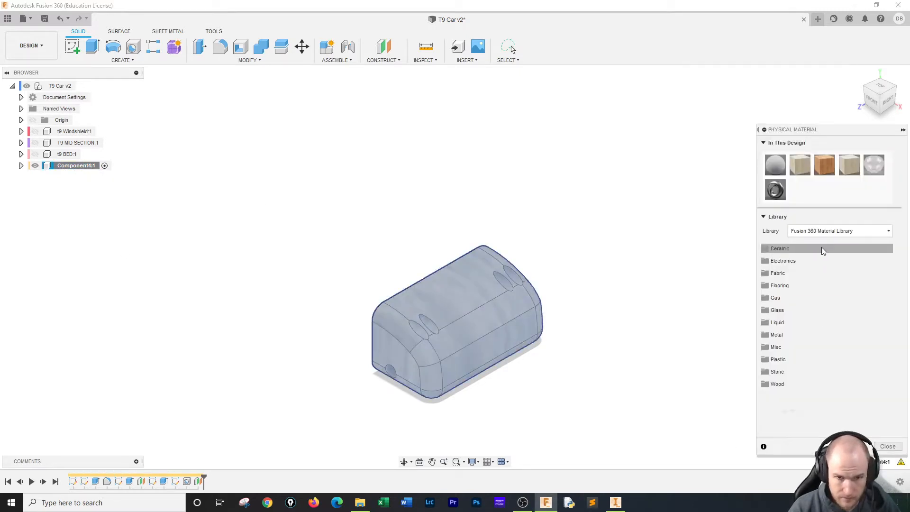
click(902, 463)
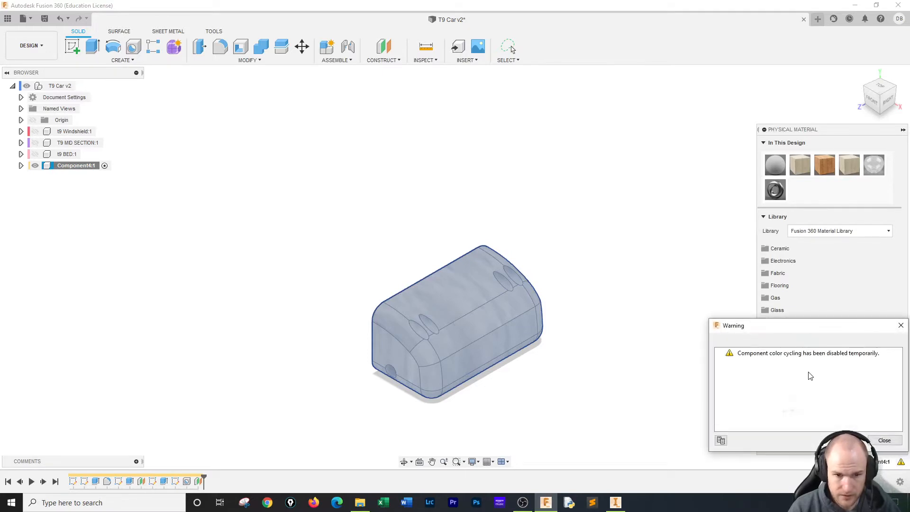
click(885, 441)
drag(811, 164, 439, 292)
click(888, 447)
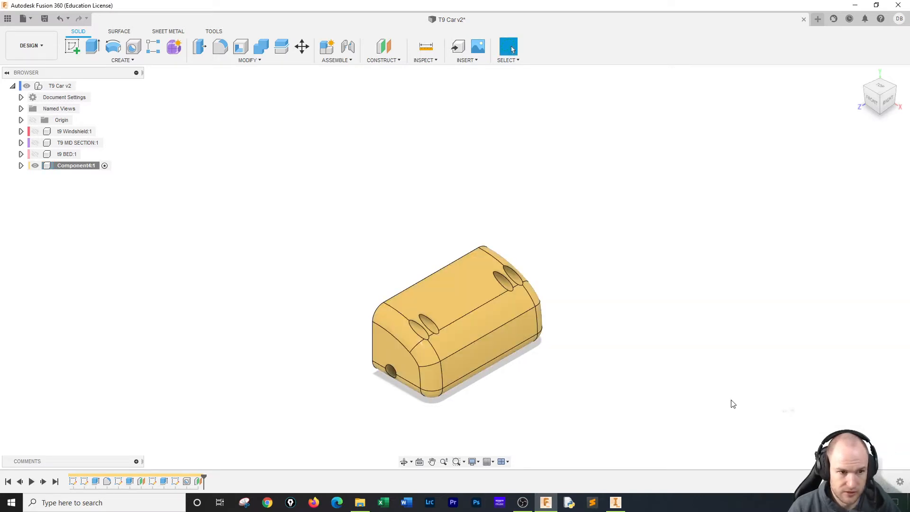
Check the physical material and mass in the end-section component's properties
right_click(76, 167)
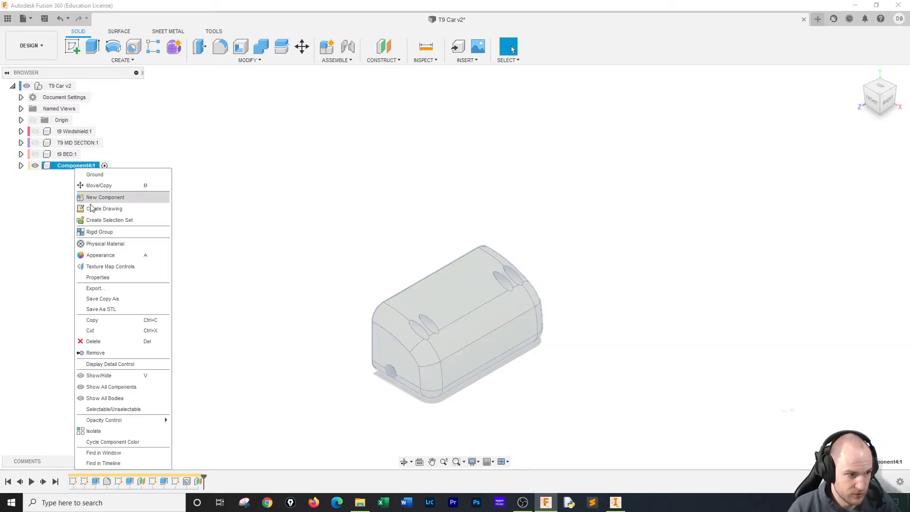
click(97, 277)
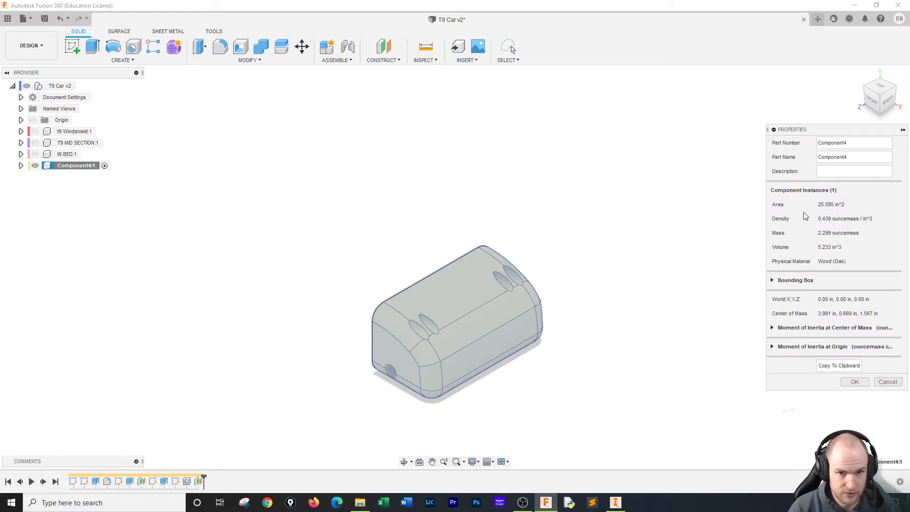
click(853, 382)
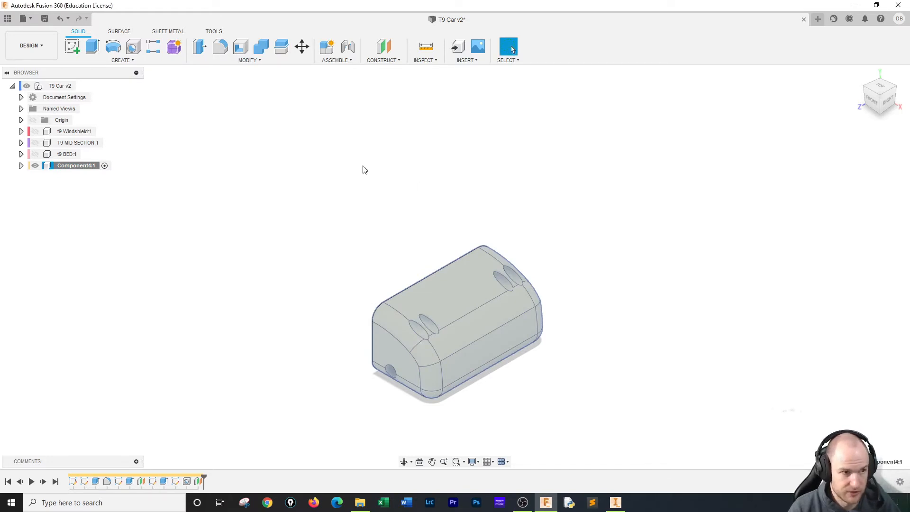
Open the active end-section component's name for editing in the component tree
right_click(83, 168)
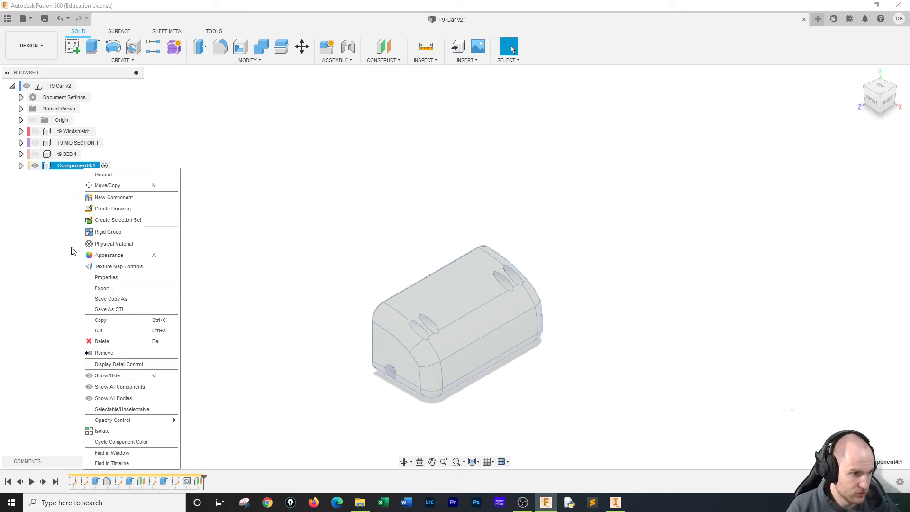
double_click(62, 167)
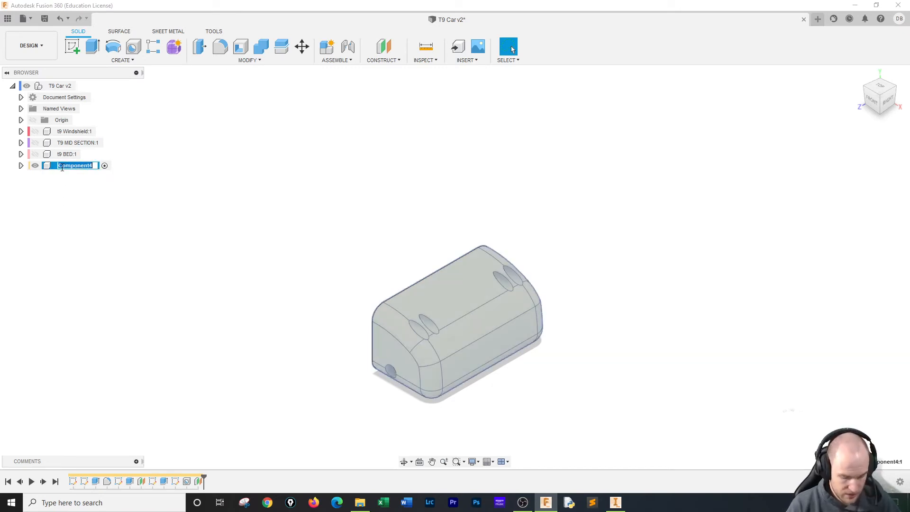